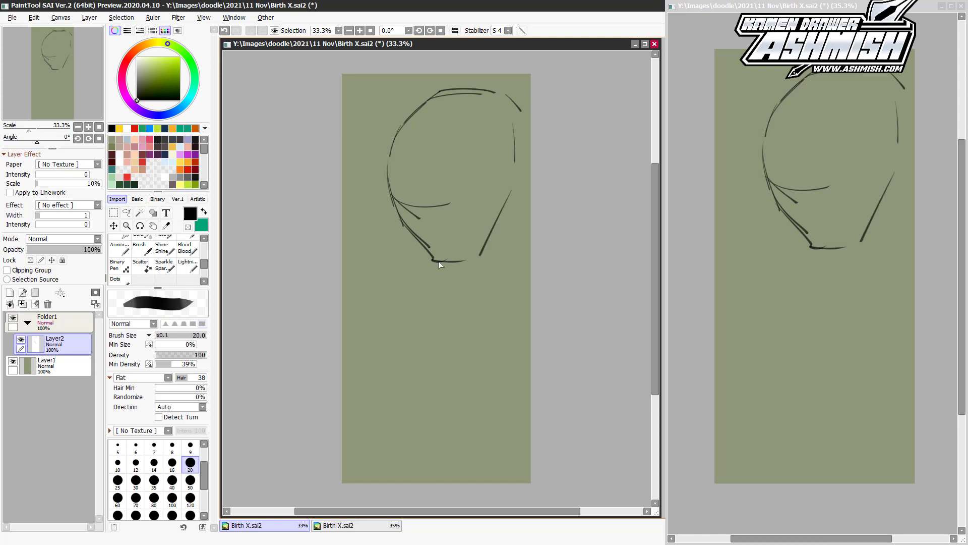
- Sketch curved throat lines below the chin and shift the whole head sketch slightly up and toward the canvas's left edge
{"action": "mouse_move", "coordinate": [443, 268]}
{"action": "left_mouse_down"}
{"action": "mouse_move", "coordinate": [449, 291]}
{"action": "mouse_move", "coordinate": [460, 294]}
{"action": "left_mouse_up"}
{"action": "left_click_drag", "start_coordinate": [435, 278], "coordinate": [450, 294]}
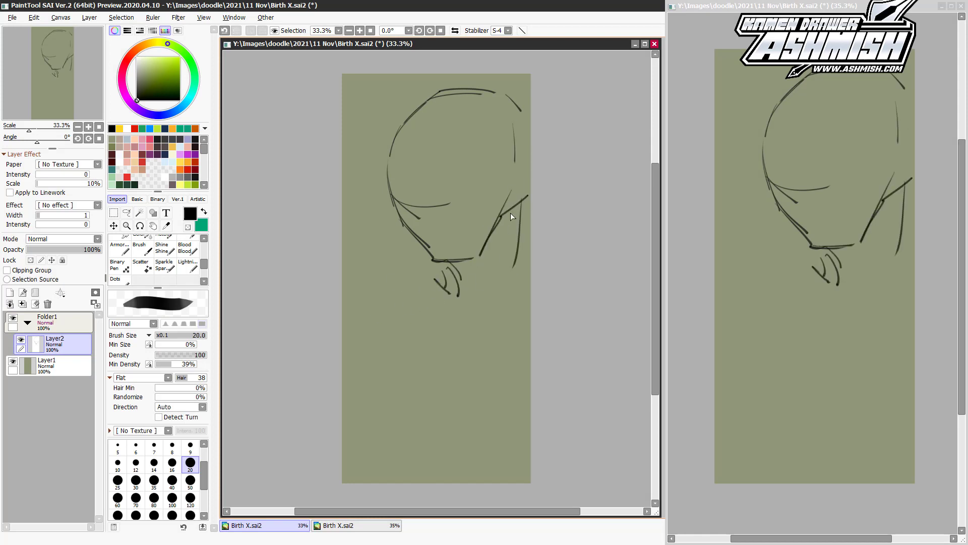
{"action": "key", "text": "ctrl+t"}
{"action": "left_click_drag", "start_coordinate": [454, 202], "coordinate": [439, 196]}
{"action": "key", "text": "Return"}
- Rough in the shoulder line, collar and draped neck lines beneath the head
{"action": "left_click_drag", "start_coordinate": [419, 263], "coordinate": [359, 310]}
{"action": "left_click_drag", "start_coordinate": [484, 217], "coordinate": [468, 292]}
{"action": "left_click_drag", "start_coordinate": [504, 201], "coordinate": [496, 290]}
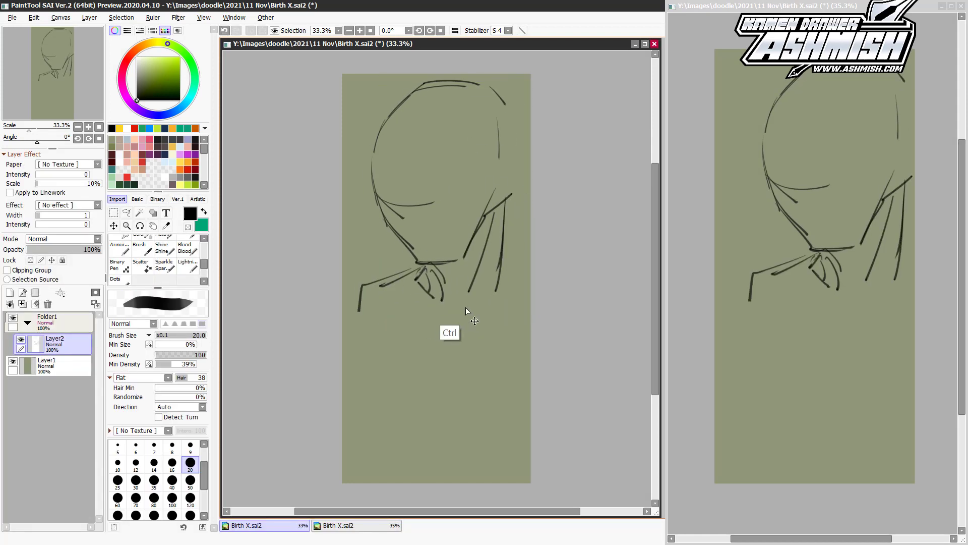
{"action": "mouse_move", "coordinate": [362, 287]}
{"action": "left_mouse_down"}
{"action": "mouse_move", "coordinate": [387, 317]}
{"action": "mouse_move", "coordinate": [399, 289]}
{"action": "left_mouse_up"}
{"action": "left_click_drag", "start_coordinate": [388, 319], "coordinate": [485, 315]}
{"action": "left_click_drag", "start_coordinate": [529, 237], "coordinate": [485, 264]}
{"action": "left_click_drag", "start_coordinate": [498, 272], "coordinate": [472, 308]}
- Sketch the round chest piece with its angular bracket, the torso centre line and the curved waist line
{"action": "mouse_move", "coordinate": [408, 252]}
{"action": "left_mouse_down"}
{"action": "mouse_move", "coordinate": [386, 268]}
{"action": "mouse_move", "coordinate": [423, 317]}
{"action": "left_mouse_up"}
{"action": "mouse_move", "coordinate": [431, 335]}
{"action": "left_mouse_down"}
{"action": "mouse_move", "coordinate": [512, 306]}
{"action": "mouse_move", "coordinate": [383, 380]}
{"action": "mouse_move", "coordinate": [429, 371]}
{"action": "left_mouse_up"}
{"action": "left_click_drag", "start_coordinate": [429, 334], "coordinate": [432, 363]}
{"action": "left_click_drag", "start_coordinate": [433, 357], "coordinate": [448, 371]}
{"action": "mouse_move", "coordinate": [398, 388]}
{"action": "left_mouse_down"}
{"action": "mouse_move", "coordinate": [401, 428]}
{"action": "mouse_move", "coordinate": [473, 468]}
{"action": "left_mouse_up"}
{"action": "left_click_drag", "start_coordinate": [479, 468], "coordinate": [487, 468]}
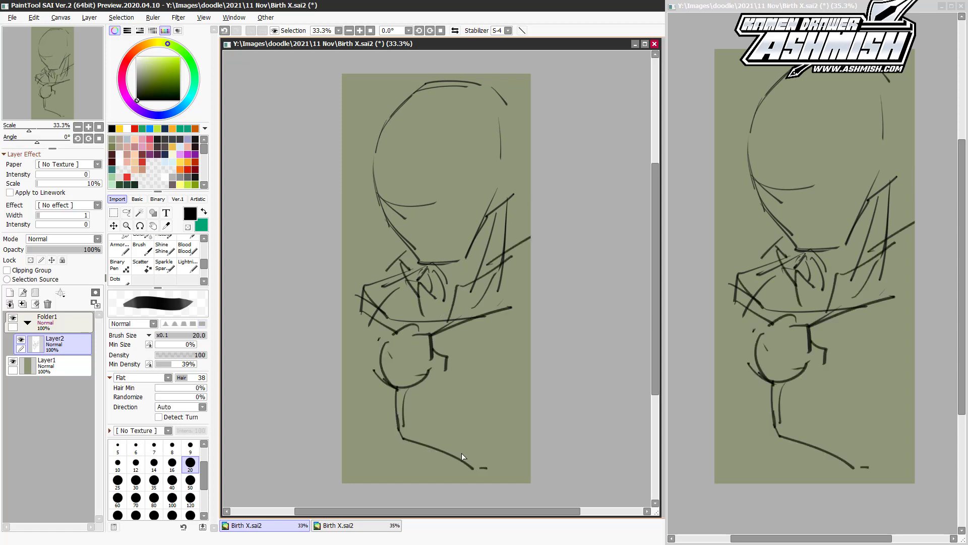
{"action": "left_click_drag", "start_coordinate": [402, 435], "coordinate": [473, 468]}
{"action": "left_click_drag", "start_coordinate": [494, 468], "coordinate": [531, 467]}
- Add spiky armour strokes along the canvas's left edge beside the neck, shoulder and waist
{"action": "left_click_drag", "start_coordinate": [343, 309], "coordinate": [352, 295]}
{"action": "left_click_drag", "start_coordinate": [341, 231], "coordinate": [399, 246]}
{"action": "left_click_drag", "start_coordinate": [348, 273], "coordinate": [376, 250]}
{"action": "left_click_drag", "start_coordinate": [341, 444], "coordinate": [381, 437]}
{"action": "left_click_drag", "start_coordinate": [368, 458], "coordinate": [391, 441]}
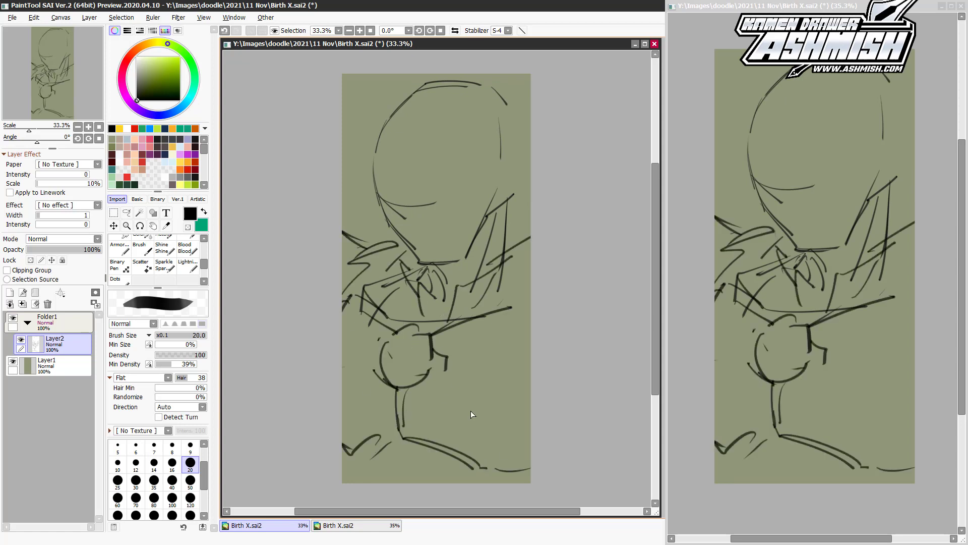
- Sketch the long curved chest bands, the face's vertical guideline and the crossing strokes at the waist
{"action": "left_click_drag", "start_coordinate": [512, 325], "coordinate": [528, 311]}
{"action": "mouse_move", "coordinate": [410, 388]}
{"action": "left_mouse_down"}
{"action": "mouse_move", "coordinate": [530, 344]}
{"action": "mouse_move", "coordinate": [530, 357]}
{"action": "left_mouse_up"}
{"action": "mouse_move", "coordinate": [432, 79]}
{"action": "left_mouse_down"}
{"action": "mouse_move", "coordinate": [412, 98]}
{"action": "mouse_move", "coordinate": [426, 255]}
{"action": "left_mouse_up"}
{"action": "left_click_drag", "start_coordinate": [381, 286], "coordinate": [414, 270]}
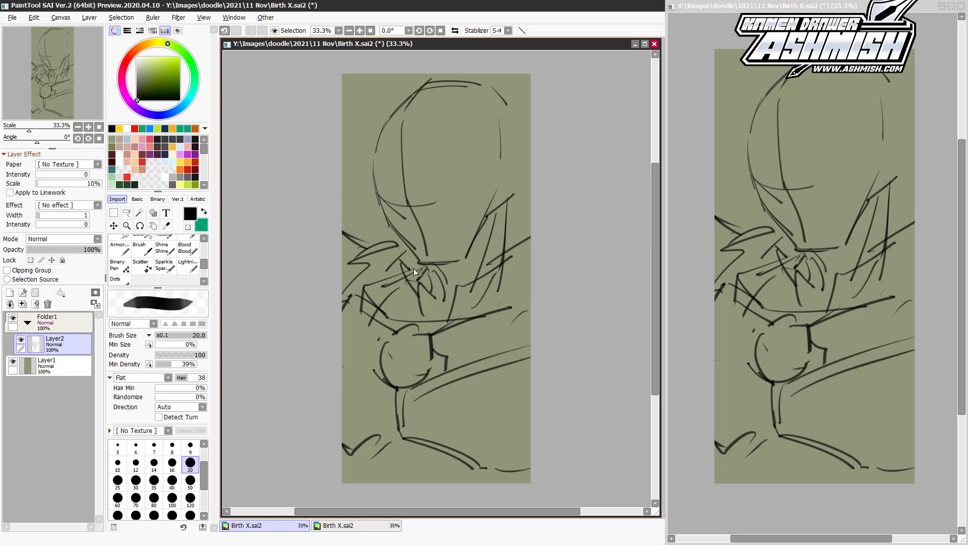
{"action": "left_click_drag", "start_coordinate": [364, 456], "coordinate": [388, 475]}
{"action": "left_click_drag", "start_coordinate": [440, 448], "coordinate": [466, 482]}
- Rough in the V-shaped crest horns and the visor lines over the head shape
{"action": "left_click_drag", "start_coordinate": [485, 185], "coordinate": [428, 228]}
{"action": "left_click_drag", "start_coordinate": [510, 77], "coordinate": [487, 179]}
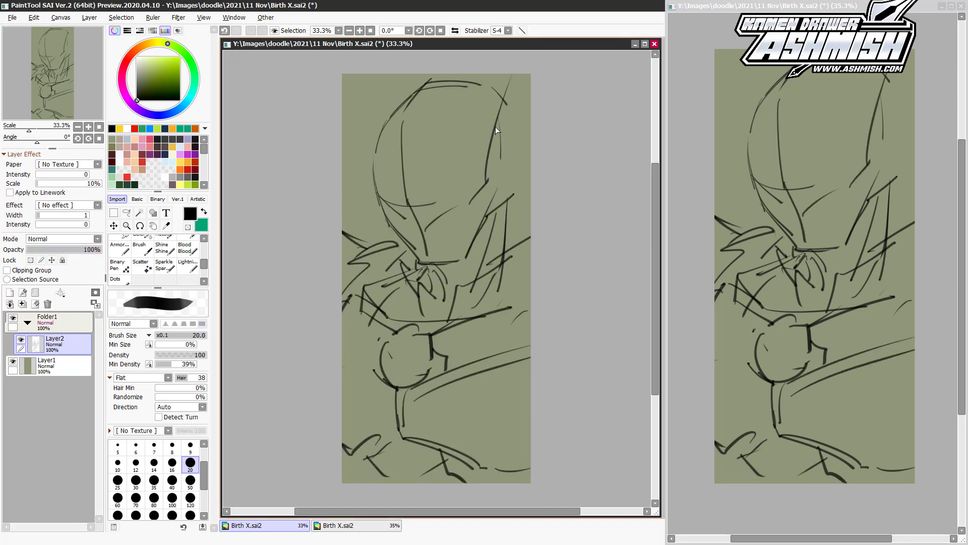
{"action": "left_click_drag", "start_coordinate": [398, 228], "coordinate": [434, 224]}
{"action": "left_click_drag", "start_coordinate": [381, 200], "coordinate": [407, 230]}
{"action": "mouse_move", "coordinate": [351, 98]}
{"action": "left_mouse_down"}
{"action": "mouse_move", "coordinate": [379, 201]}
{"action": "mouse_move", "coordinate": [376, 108]}
{"action": "left_mouse_up"}
{"action": "left_click_drag", "start_coordinate": [458, 152], "coordinate": [417, 194]}
{"action": "left_click_drag", "start_coordinate": [495, 74], "coordinate": [458, 152]}
{"action": "left_click_drag", "start_coordinate": [502, 195], "coordinate": [530, 188]}
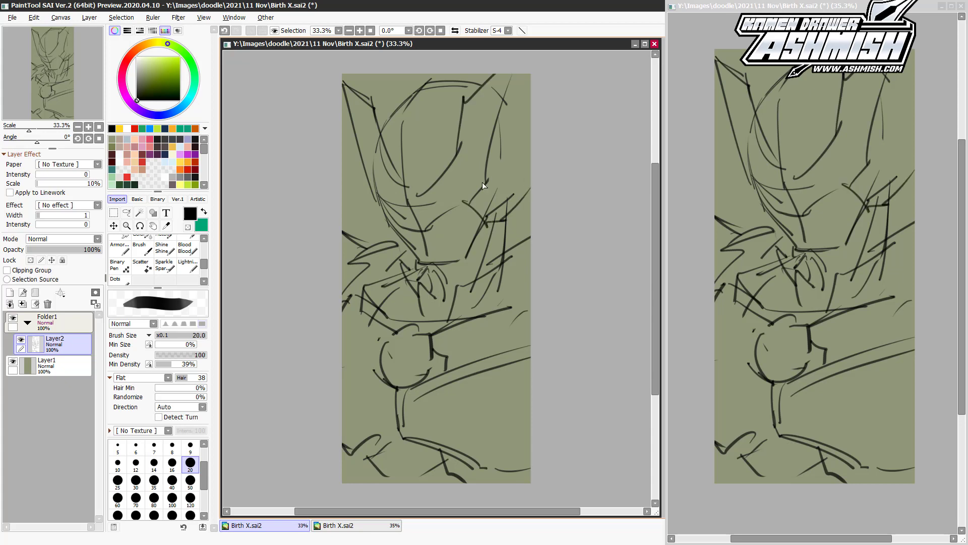
- Sketch the fin at the side of the helmet and the armour bands beside the round chest piece
{"action": "left_click_drag", "start_coordinate": [501, 128], "coordinate": [523, 174]}
{"action": "left_click_drag", "start_coordinate": [481, 236], "coordinate": [465, 268]}
{"action": "left_click_drag", "start_coordinate": [529, 191], "coordinate": [520, 228]}
{"action": "left_click_drag", "start_coordinate": [396, 359], "coordinate": [352, 392]}
{"action": "left_click_drag", "start_coordinate": [363, 243], "coordinate": [344, 353]}
{"action": "left_click_drag", "start_coordinate": [387, 374], "coordinate": [352, 394]}
{"action": "left_click_drag", "start_coordinate": [487, 333], "coordinate": [506, 323]}
{"action": "left_click_drag", "start_coordinate": [530, 258], "coordinate": [511, 282]}
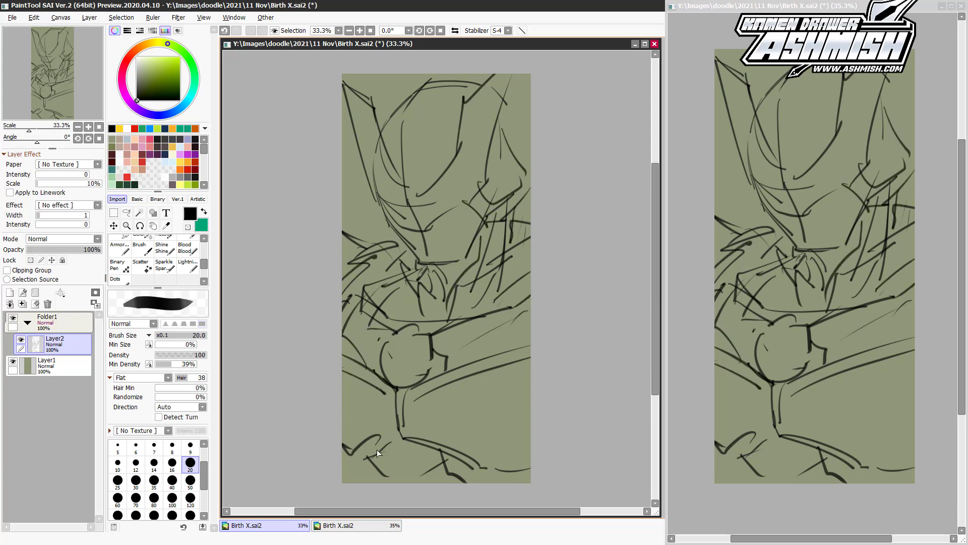
- Fade the rough sketch layer to 11% opacity and prepare a new layer above it with brush size 14
{"action": "left_click", "coordinate": [35, 249]}
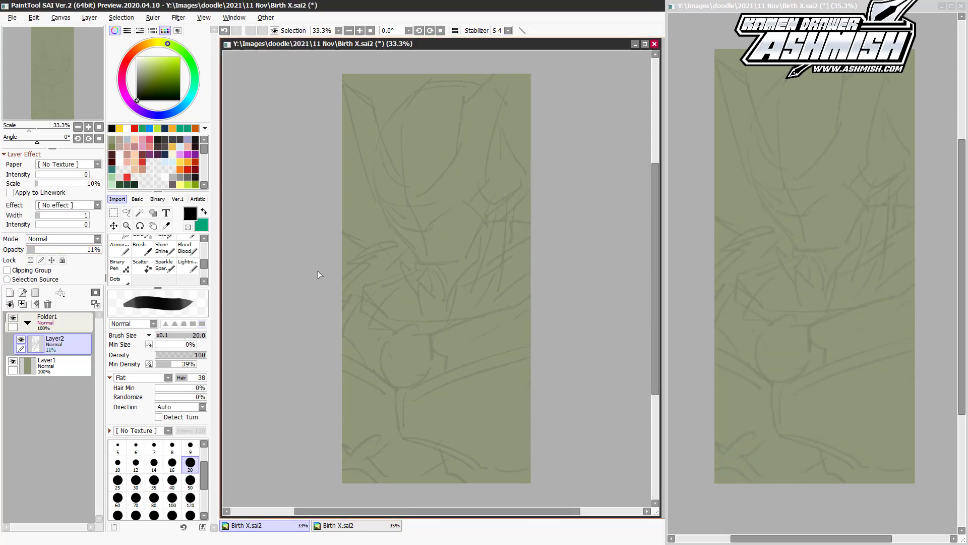
{"action": "key", "text": "ctrl+shift+n"}
{"action": "key", "text": "ctrl+plus"}
{"action": "mouse_move", "coordinate": [347, 244]}
{"action": "left_mouse_down"}
{"action": "mouse_move", "coordinate": [406, 286]}
{"action": "mouse_move", "coordinate": [466, 260]}
{"action": "mouse_move", "coordinate": [512, 209]}
{"action": "left_mouse_up"}
{"action": "key", "text": "bracketleft"}
{"action": "key", "text": "bracketleft"}
- Draw the clean inner and outer outlines of the V-shaped crest, mirroring the view to check both horns
{"action": "mouse_move", "coordinate": [374, 206]}
{"action": "left_mouse_down"}
{"action": "mouse_move", "coordinate": [452, 208]}
{"action": "mouse_move", "coordinate": [474, 95]}
{"action": "left_mouse_up"}
{"action": "scroll", "coordinate": [537, 66], "scroll_direction": "up", "scroll_amount": 2}
{"action": "left_click_drag", "start_coordinate": [454, 141], "coordinate": [503, 97]}
{"action": "left_click_drag", "start_coordinate": [492, 256], "coordinate": [533, 99]}
{"action": "key", "text": "h"}
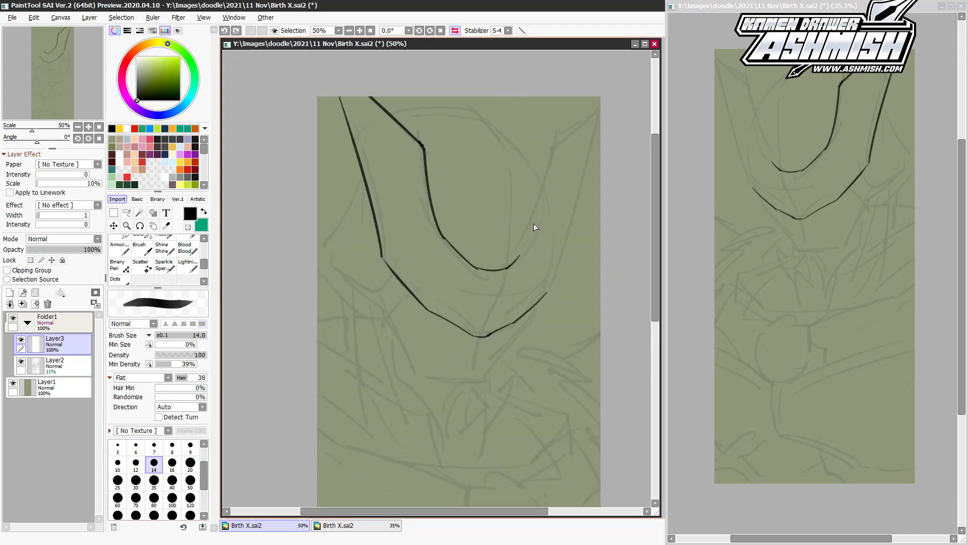
{"action": "mouse_move", "coordinate": [520, 255]}
{"action": "left_mouse_down"}
{"action": "mouse_move", "coordinate": [596, 107]}
{"action": "mouse_move", "coordinate": [551, 290]}
{"action": "left_mouse_up"}
{"action": "left_click_drag", "start_coordinate": [541, 167], "coordinate": [508, 255]}
{"action": "key", "text": "h"}
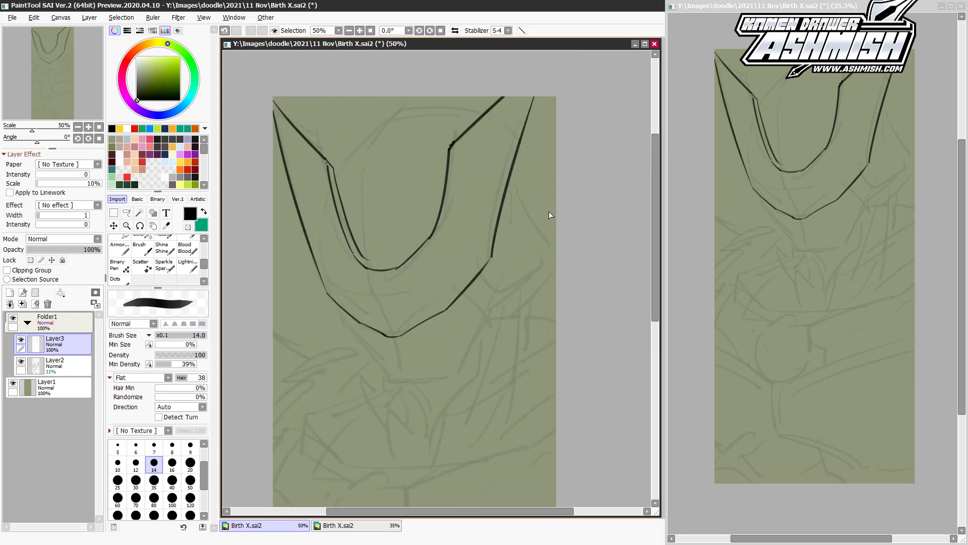
- Add parallel inner contours along the crest's curve and the central ridge lines at its lower point
{"action": "left_click_drag", "start_coordinate": [456, 132], "coordinate": [441, 231]}
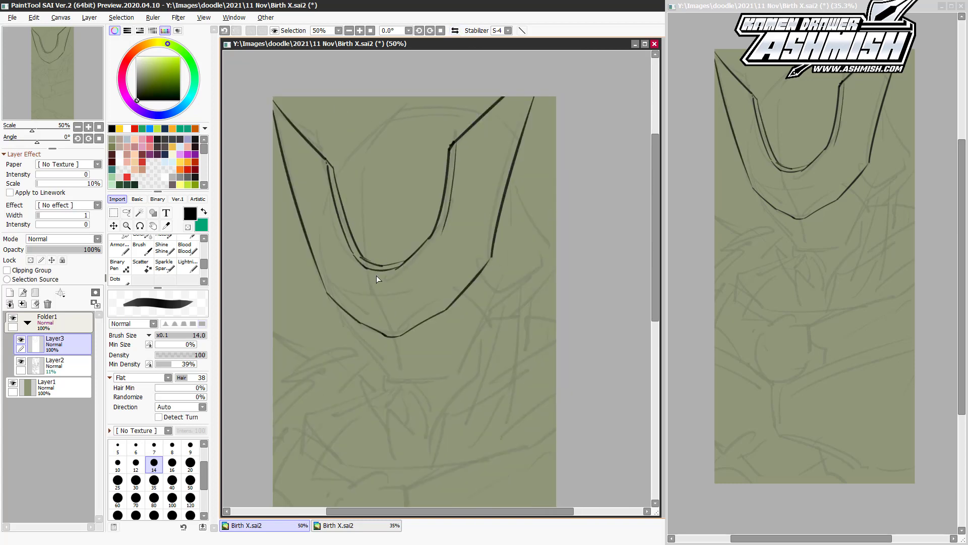
{"action": "key", "text": "h"}
{"action": "mouse_move", "coordinate": [511, 279]}
{"action": "left_mouse_down"}
{"action": "mouse_move", "coordinate": [538, 234]}
{"action": "mouse_move", "coordinate": [550, 169]}
{"action": "left_mouse_up"}
{"action": "key", "text": "h"}
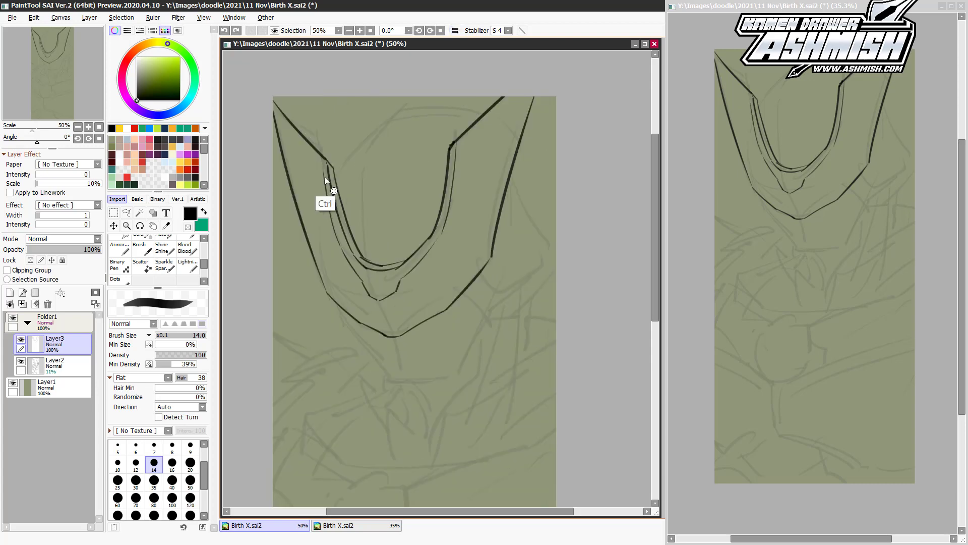
{"action": "key", "text": "h"}
{"action": "left_click_drag", "start_coordinate": [502, 300], "coordinate": [487, 335]}
{"action": "key", "text": "h"}
{"action": "left_click_drag", "start_coordinate": [397, 335], "coordinate": [400, 294]}
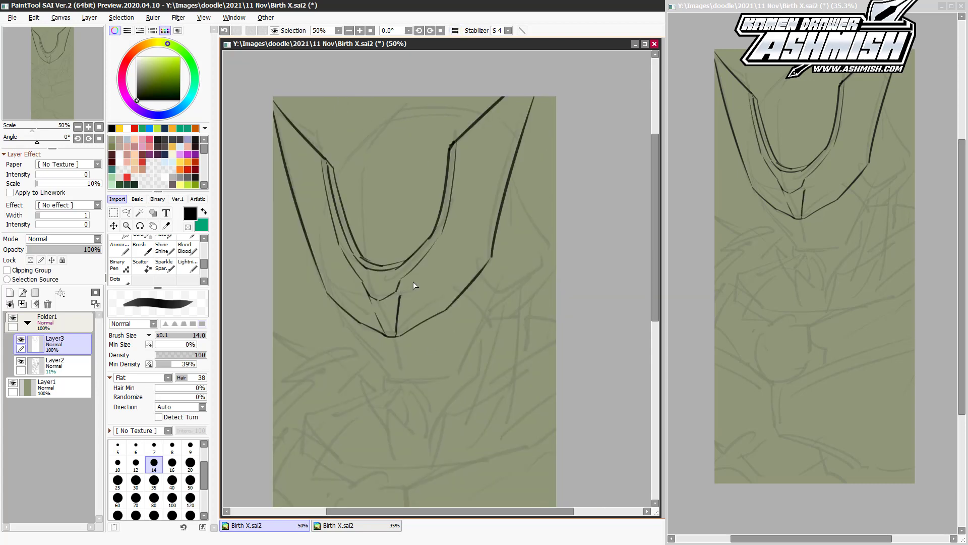
- Outline the angular visor panels on both sides of the crest's central ridge
{"action": "left_click_drag", "start_coordinate": [397, 335], "coordinate": [443, 305]}
{"action": "mouse_move", "coordinate": [439, 258]}
{"action": "left_mouse_down"}
{"action": "mouse_move", "coordinate": [484, 241]}
{"action": "mouse_move", "coordinate": [444, 302]}
{"action": "left_mouse_up"}
{"action": "key", "text": "h"}
{"action": "mouse_move", "coordinate": [490, 329]}
{"action": "left_mouse_down"}
{"action": "mouse_move", "coordinate": [504, 298]}
{"action": "mouse_move", "coordinate": [553, 250]}
{"action": "left_mouse_up"}
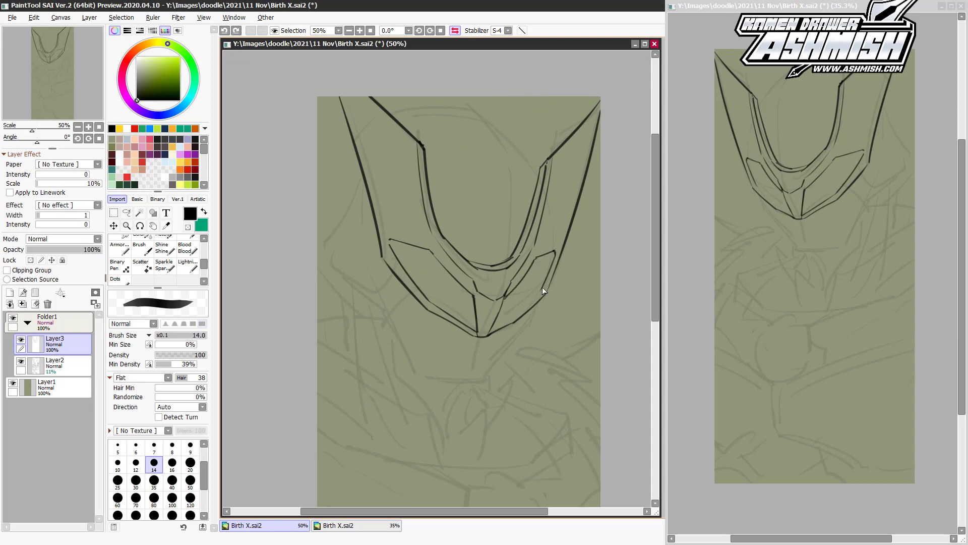
{"action": "key", "text": "h"}
{"action": "left_click_drag", "start_coordinate": [379, 300], "coordinate": [388, 333]}
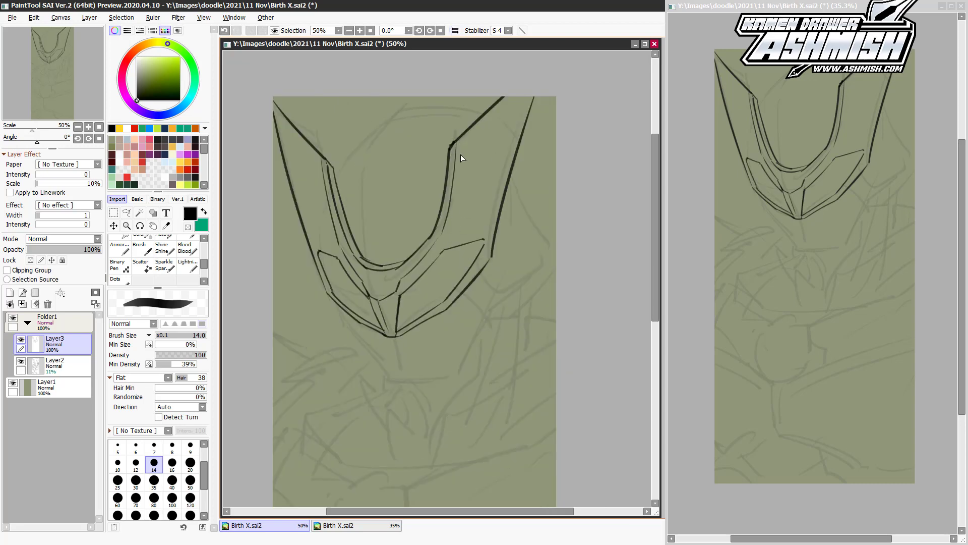
- Draw the horns' inner bevel lines and the vertical circuit lines inside the crest's left horn
{"action": "key", "text": "ctrl+z"}
{"action": "key", "text": "ctrl+y"}
{"action": "key", "text": "h"}
{"action": "key", "text": "e"}
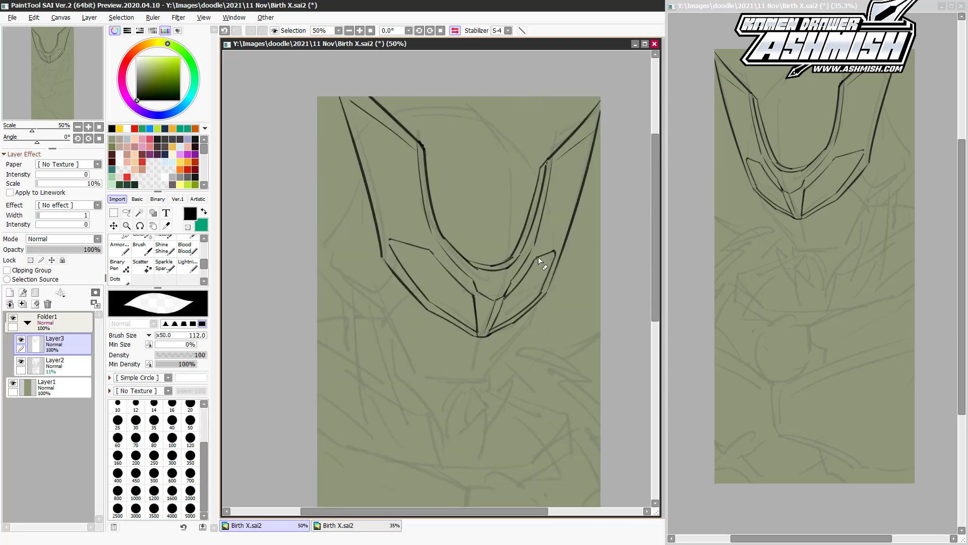
{"action": "key", "text": "b"}
{"action": "left_click_drag", "start_coordinate": [559, 184], "coordinate": [544, 243]}
{"action": "mouse_move", "coordinate": [554, 189]}
{"action": "left_mouse_down"}
{"action": "mouse_move", "coordinate": [542, 241]}
{"action": "mouse_move", "coordinate": [573, 159]}
{"action": "mouse_move", "coordinate": [555, 252]}
{"action": "left_mouse_up"}
{"action": "key", "text": "h"}
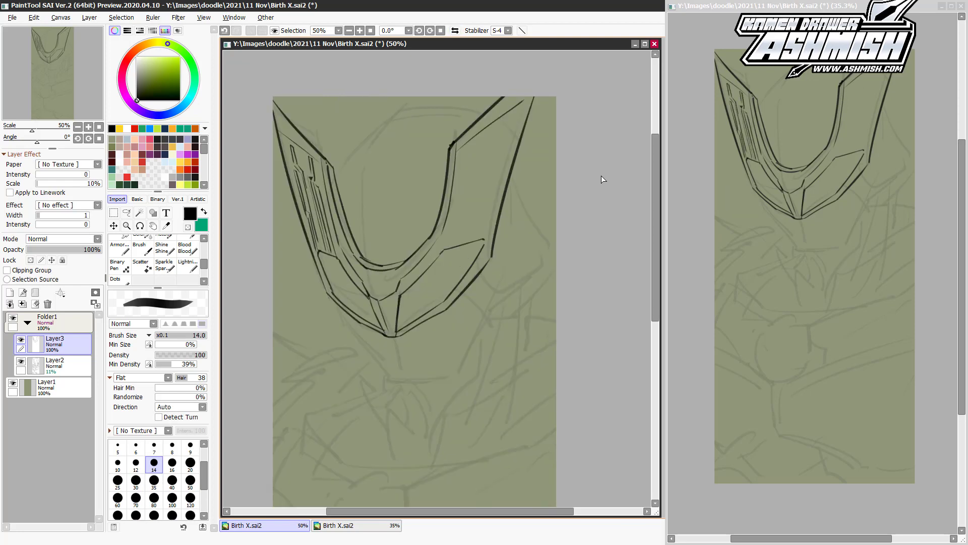
- Draw stepped circuit-like lines inside the crest's right horn down to the visor panel
{"action": "mouse_move", "coordinate": [452, 225]}
{"action": "left_mouse_down"}
{"action": "mouse_move", "coordinate": [446, 251]}
{"action": "mouse_move", "coordinate": [465, 166]}
{"action": "left_mouse_up"}
{"action": "left_click_drag", "start_coordinate": [456, 245], "coordinate": [469, 179]}
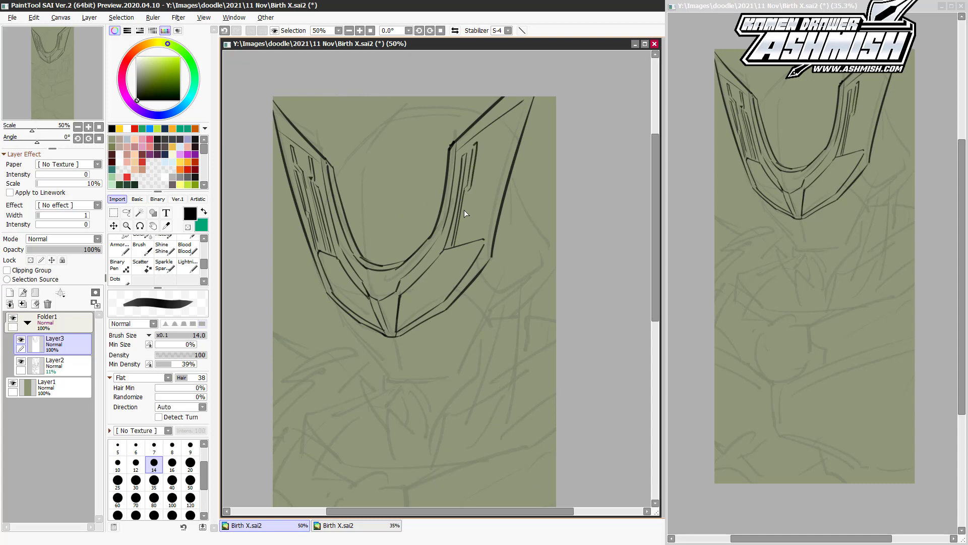
{"action": "left_click_drag", "start_coordinate": [477, 144], "coordinate": [470, 198]}
{"action": "left_click_drag", "start_coordinate": [497, 132], "coordinate": [481, 193]}
{"action": "left_click_drag", "start_coordinate": [470, 241], "coordinate": [486, 194]}
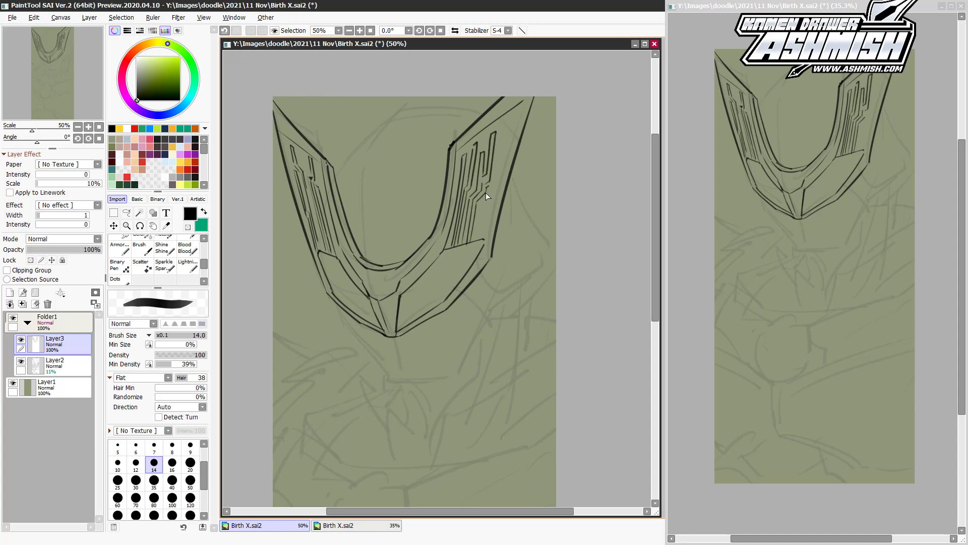
{"action": "left_click_drag", "start_coordinate": [507, 119], "coordinate": [483, 244]}
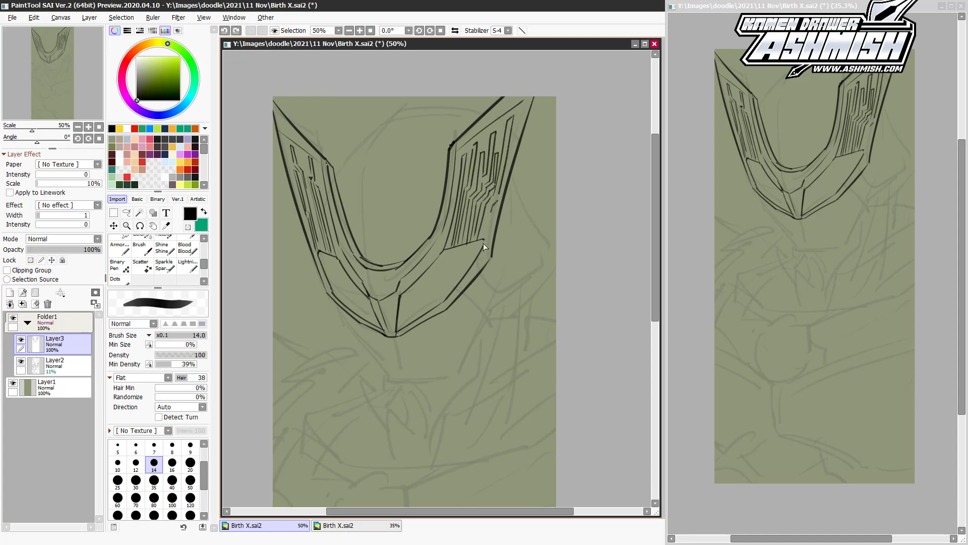
- Add a small triangle detail at the crest's centre and fill the left visor panel's border areas with black
{"action": "left_click_drag", "start_coordinate": [468, 341], "coordinate": [473, 334]}
{"action": "key", "text": "h"}
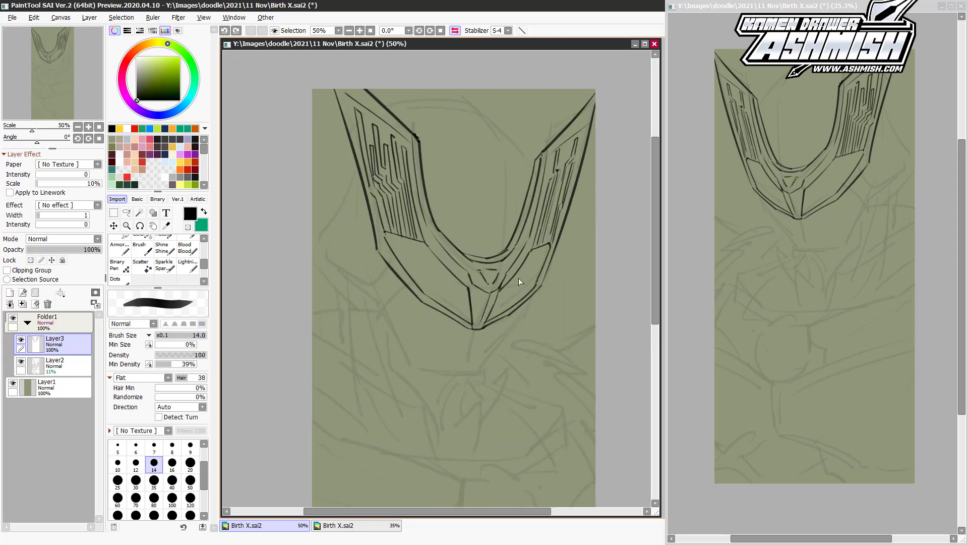
{"action": "mouse_move", "coordinate": [497, 292]}
{"action": "left_mouse_down"}
{"action": "mouse_move", "coordinate": [482, 326]}
{"action": "mouse_move", "coordinate": [530, 297]}
{"action": "mouse_move", "coordinate": [551, 263]}
{"action": "mouse_move", "coordinate": [543, 266]}
{"action": "left_mouse_up"}
{"action": "key", "text": "a"}
{"action": "key", "text": "ctrl+f"}
{"action": "key", "text": "ctrl+d"}
{"action": "key", "text": "ctrl+f"}
{"action": "key", "text": "ctrl+d"}
{"action": "key", "text": "h"}
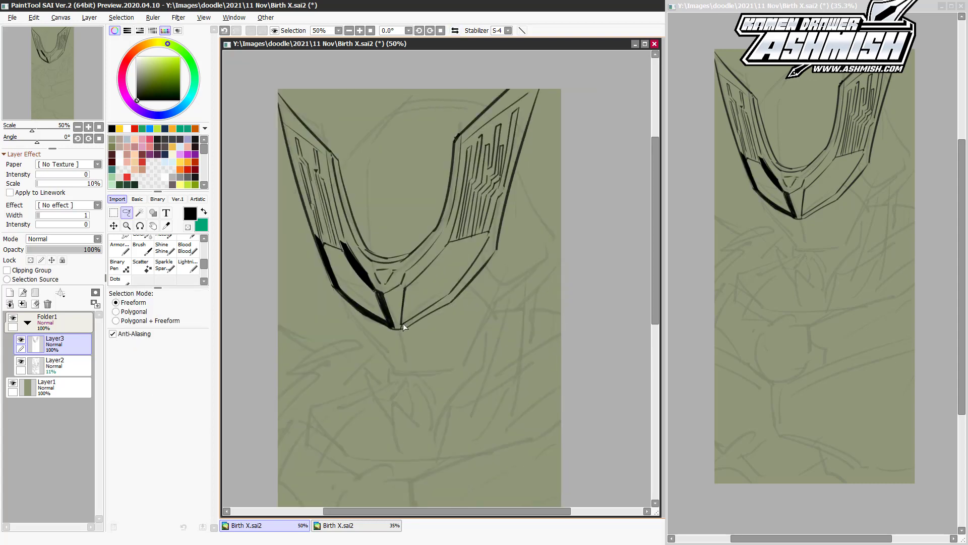
- Draw the jagged cheek piece and the pointed side fins at the helmet's right side
{"action": "key", "text": "b"}
{"action": "left_click_drag", "start_coordinate": [447, 299], "coordinate": [509, 322]}
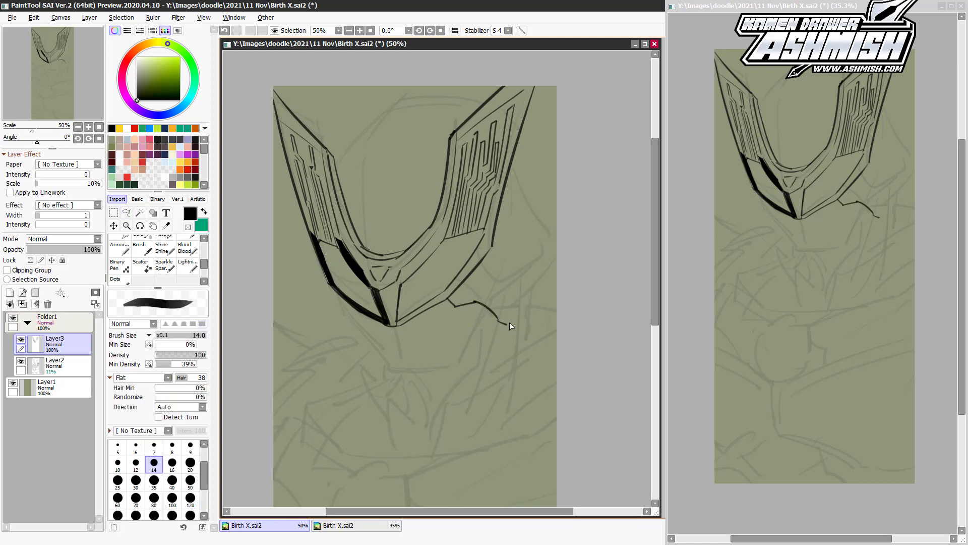
{"action": "left_click_drag", "start_coordinate": [468, 279], "coordinate": [507, 302]}
{"action": "left_click_drag", "start_coordinate": [542, 242], "coordinate": [507, 300]}
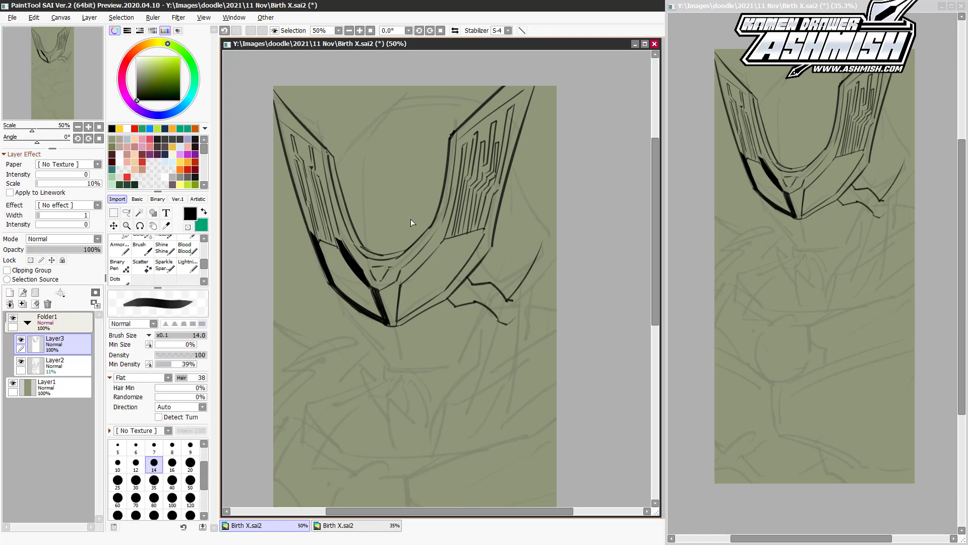
{"action": "left_click_drag", "start_coordinate": [543, 235], "coordinate": [499, 264]}
{"action": "left_click_drag", "start_coordinate": [522, 200], "coordinate": [500, 213]}
{"action": "left_click_drag", "start_coordinate": [541, 162], "coordinate": [549, 199]}
{"action": "key", "text": "h"}
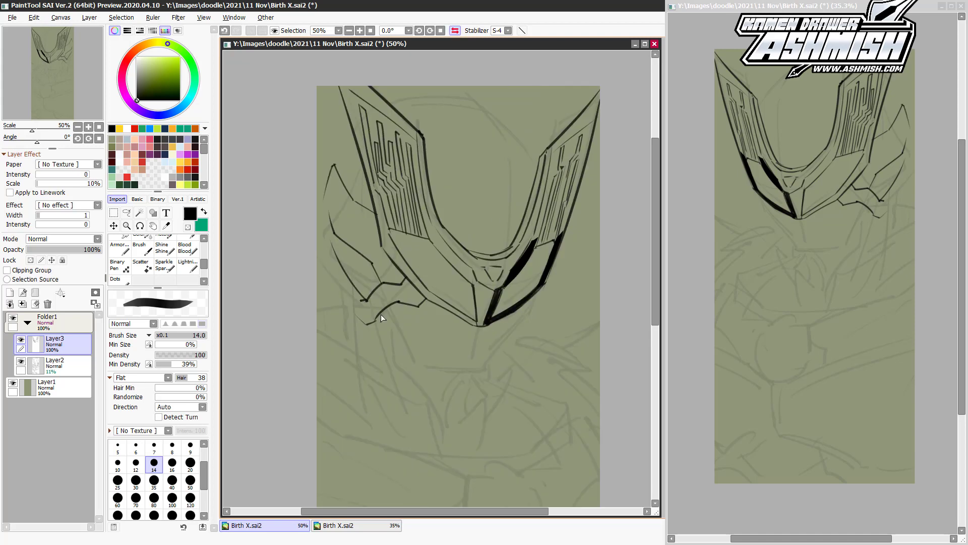
- Close the right cheek piece's end and outline the outer side guard around the fins
{"action": "key", "text": "h"}
{"action": "key", "text": "h"}
{"action": "key", "text": "h"}
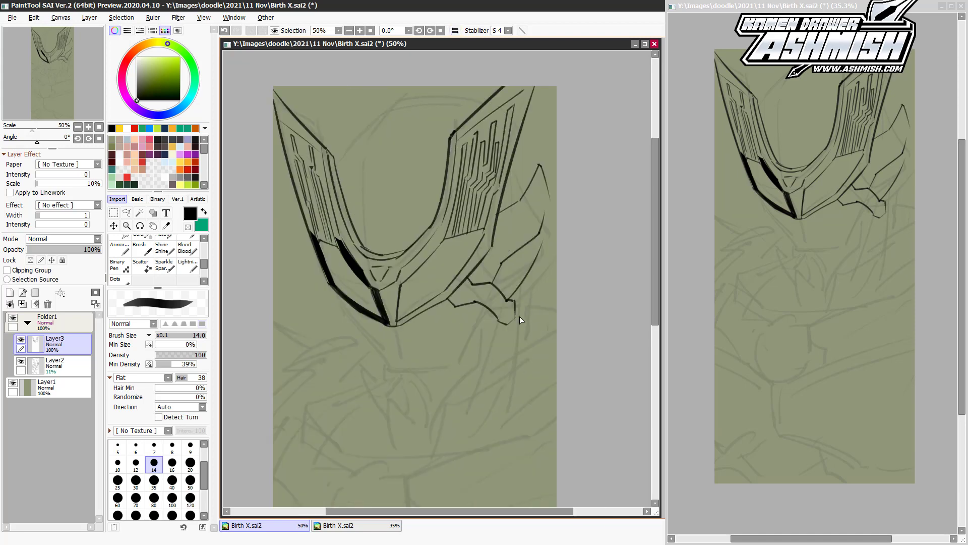
{"action": "left_click_drag", "start_coordinate": [548, 307], "coordinate": [504, 325]}
{"action": "key", "text": "ctrl+z"}
{"action": "left_click_drag", "start_coordinate": [555, 287], "coordinate": [543, 311]}
{"action": "left_click_drag", "start_coordinate": [546, 246], "coordinate": [537, 268]}
{"action": "key", "text": "h"}
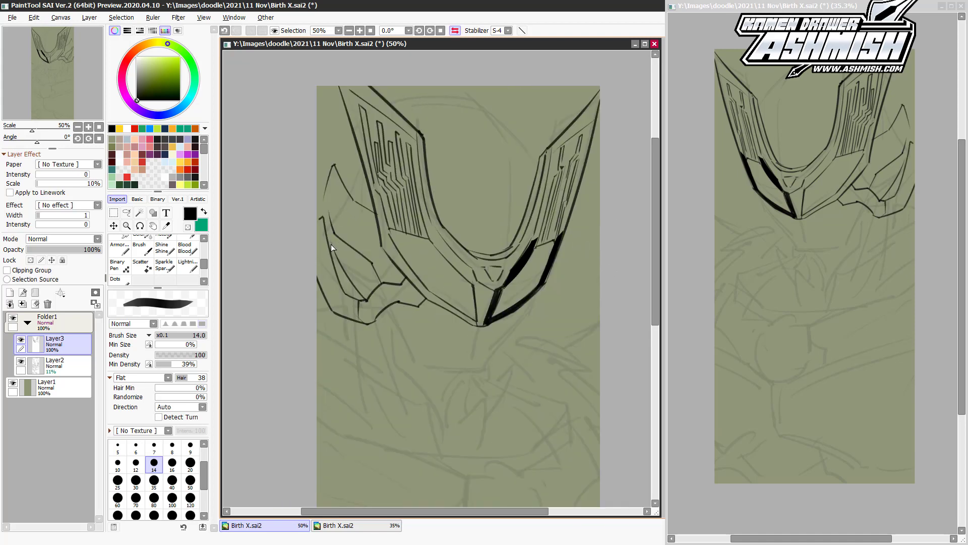
{"action": "key", "text": "h"}
{"action": "key", "text": "h"}
{"action": "key", "text": "h"}
{"action": "key", "text": "ctrl+z"}
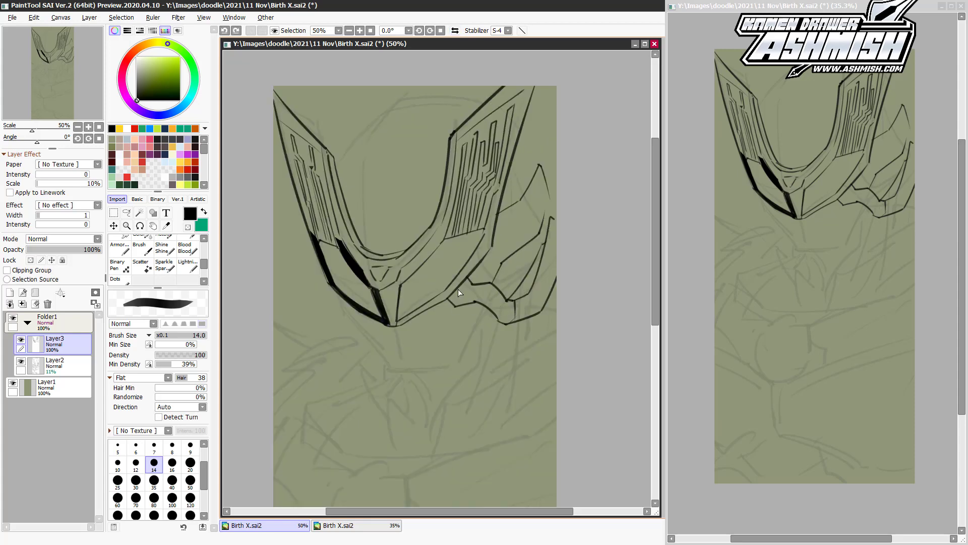
- Fill the recesses of the right cheek piece and side fins with solid black
{"action": "mouse_move", "coordinate": [460, 289]}
{"action": "left_mouse_down"}
{"action": "mouse_move", "coordinate": [515, 308]}
{"action": "mouse_move", "coordinate": [505, 316]}
{"action": "left_mouse_up"}
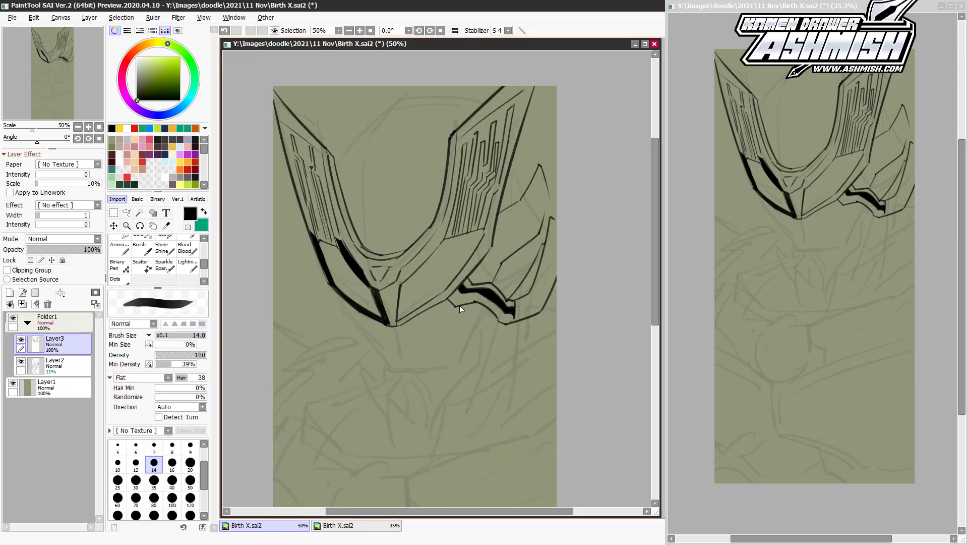
{"action": "mouse_move", "coordinate": [541, 247]}
{"action": "left_mouse_down"}
{"action": "mouse_move", "coordinate": [498, 289]}
{"action": "mouse_move", "coordinate": [515, 275]}
{"action": "mouse_move", "coordinate": [519, 310]}
{"action": "mouse_move", "coordinate": [515, 298]}
{"action": "left_mouse_up"}
{"action": "left_click_drag", "start_coordinate": [550, 224], "coordinate": [522, 304]}
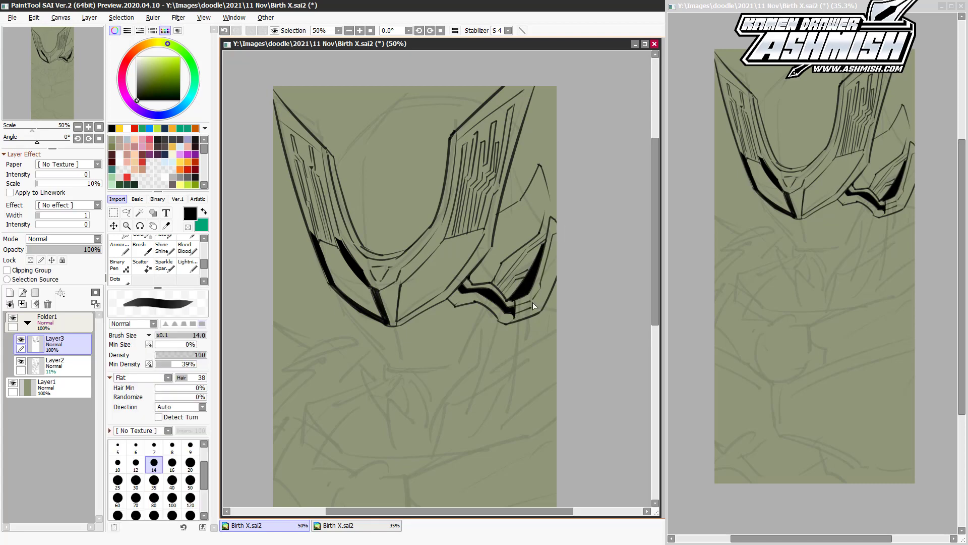
{"action": "key", "text": "w"}
{"action": "scroll", "coordinate": [395, 288], "scroll_direction": "down", "scroll_amount": 2}
{"action": "key", "text": "b"}
{"action": "key", "text": "h"}
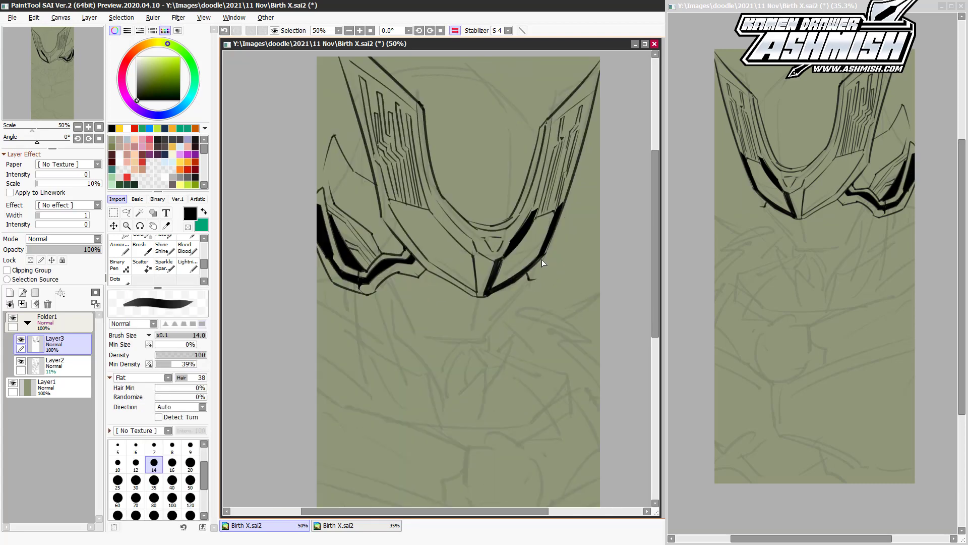
- Draw the jawline, chin and notched mouth guard below the visor, with lines running up to the crest's point
{"action": "mouse_move", "coordinate": [377, 293]}
{"action": "left_mouse_down"}
{"action": "mouse_move", "coordinate": [426, 348]}
{"action": "mouse_move", "coordinate": [488, 353]}
{"action": "left_mouse_up"}
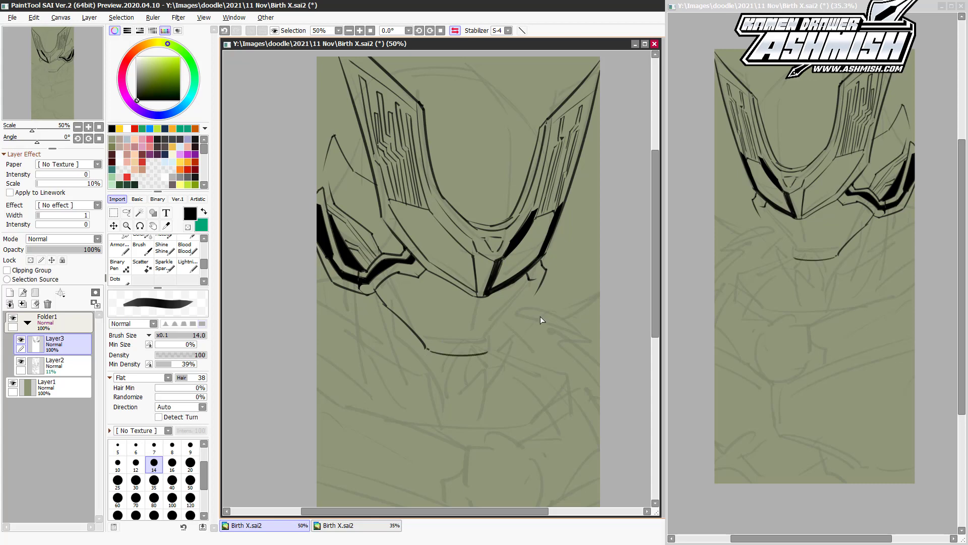
{"action": "key", "text": "h"}
{"action": "mouse_move", "coordinate": [392, 297]}
{"action": "left_mouse_down"}
{"action": "mouse_move", "coordinate": [410, 344]}
{"action": "mouse_move", "coordinate": [427, 327]}
{"action": "mouse_move", "coordinate": [382, 348]}
{"action": "left_mouse_up"}
{"action": "left_click_drag", "start_coordinate": [444, 348], "coordinate": [432, 331]}
{"action": "key", "text": "h"}
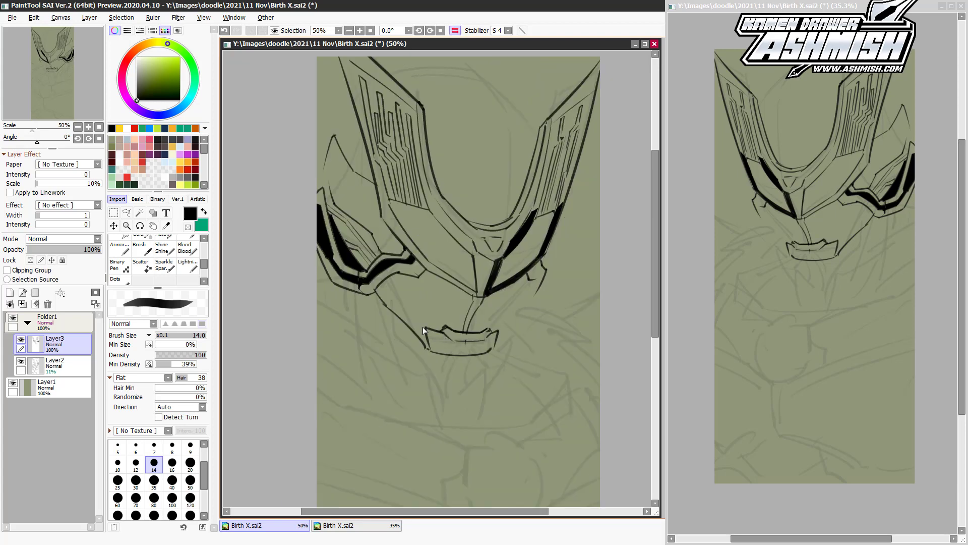
- Draw the left cheek guard and jaw edge beside the visor, with dark accents along it
{"action": "key", "text": "h"}
{"action": "key", "text": "h"}
{"action": "mouse_move", "coordinate": [523, 301]}
{"action": "left_mouse_down"}
{"action": "mouse_move", "coordinate": [519, 307]}
{"action": "mouse_move", "coordinate": [537, 280]}
{"action": "left_mouse_up"}
{"action": "left_click_drag", "start_coordinate": [564, 222], "coordinate": [548, 263]}
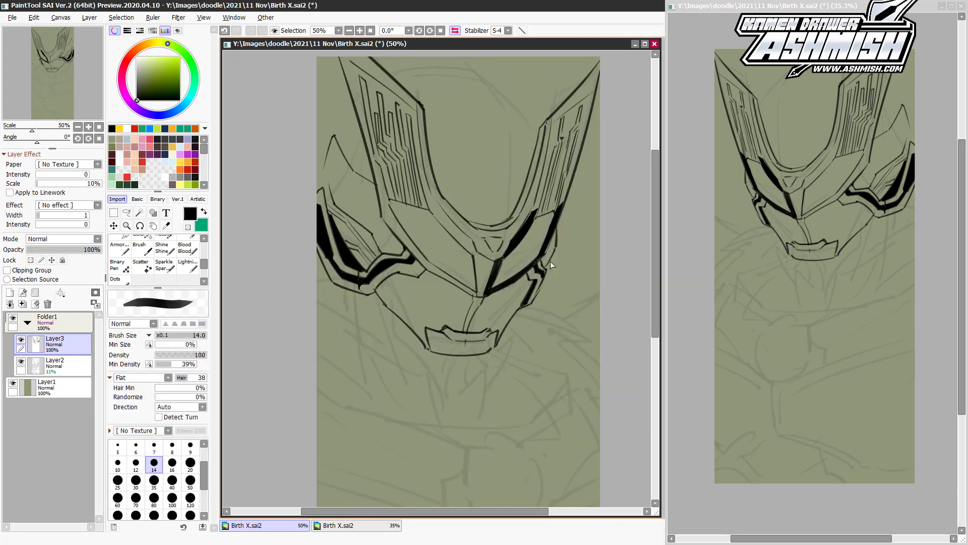
- Draw the stepped cheek panel edges running down both sides of the mouth guard to the chin
{"action": "key", "text": "h"}
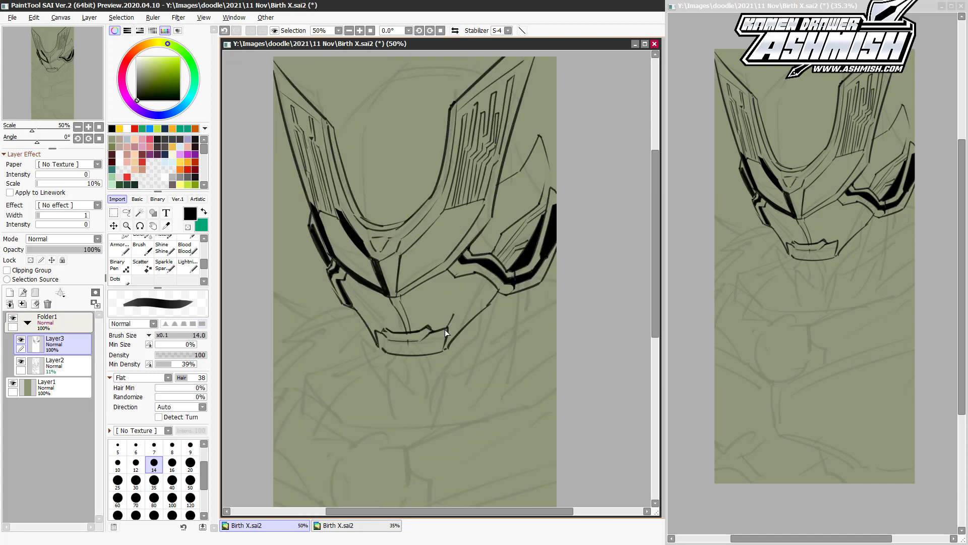
{"action": "key", "text": "ctrl+z"}
{"action": "key", "text": "ctrl+y"}
{"action": "key", "text": "h"}
{"action": "key", "text": "ctrl+z"}
{"action": "key", "text": "ctrl+y"}
{"action": "key", "text": "ctrl+z"}
{"action": "key", "text": "ctrl+y"}
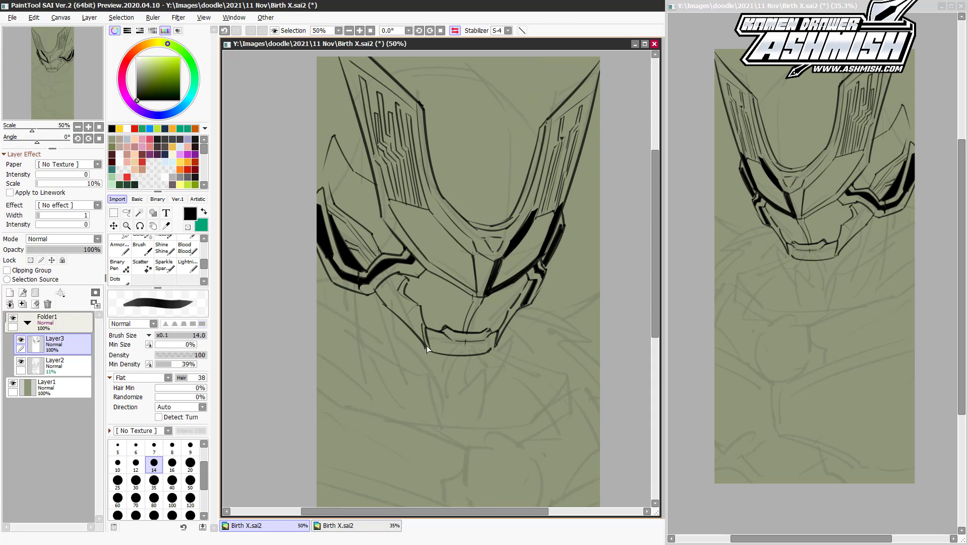
- Fill the notched upper edge of the mouth guard with solid black and add a jagged black band above it on the right
{"action": "mouse_move", "coordinate": [427, 346]}
{"action": "left_mouse_down"}
{"action": "mouse_move", "coordinate": [430, 323]}
{"action": "mouse_move", "coordinate": [442, 316]}
{"action": "mouse_move", "coordinate": [458, 331]}
{"action": "mouse_move", "coordinate": [495, 329]}
{"action": "left_mouse_up"}
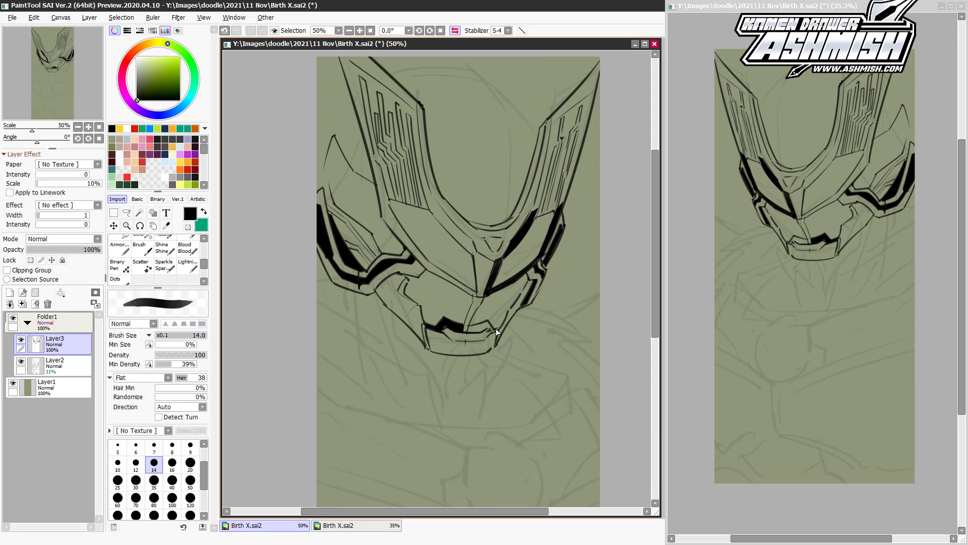
{"action": "key", "text": "l"}
{"action": "key", "text": "h"}
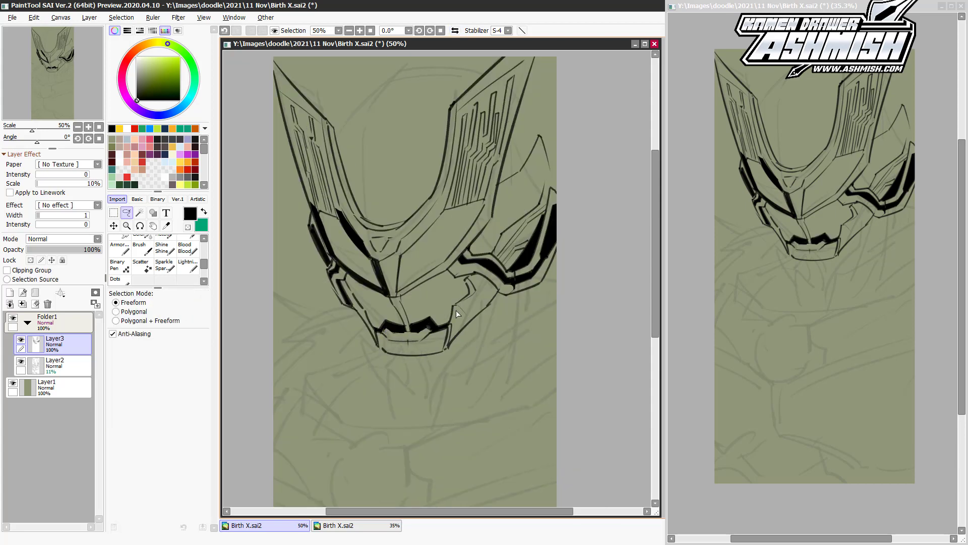
{"action": "key", "text": "b"}
{"action": "left_click_drag", "start_coordinate": [428, 310], "coordinate": [469, 290]}
{"action": "key", "text": "w"}
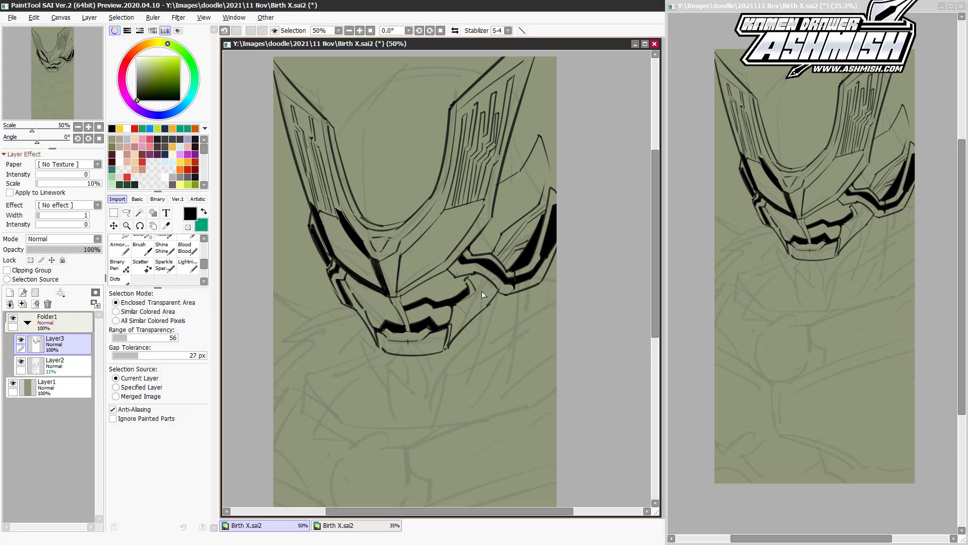
- Add a matching black mouth band left of the centre line and a second jagged band under the visor on the right
{"action": "key", "text": "h"}
{"action": "key", "text": "b"}
{"action": "key", "text": "w"}
{"action": "key", "text": "h"}
{"action": "key", "text": "b"}
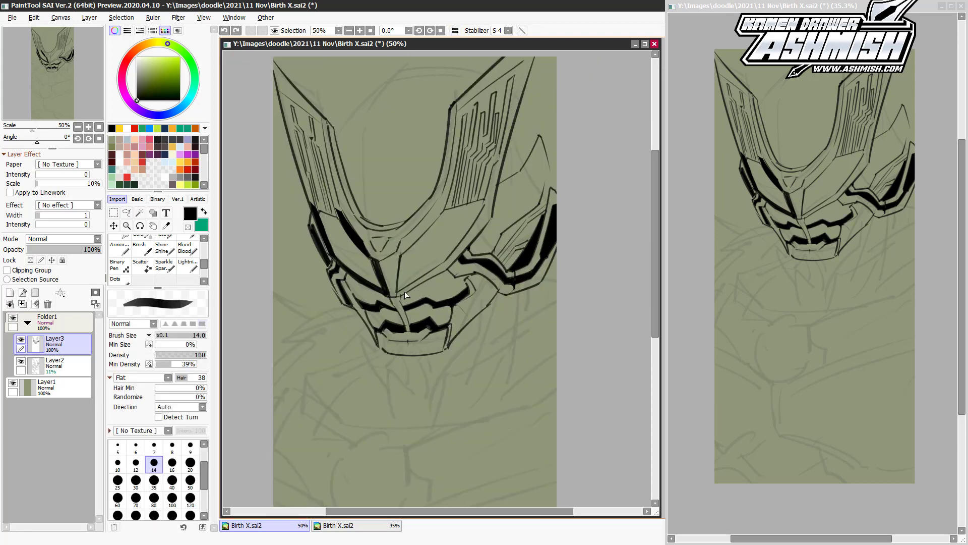
{"action": "key", "text": "w"}
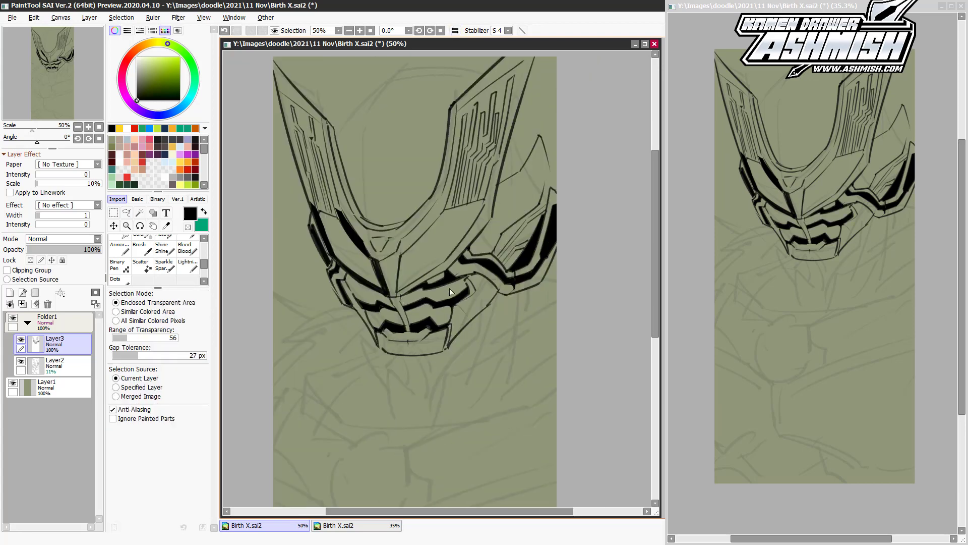
- Add the upper black band under the visor on the left and detail the mouth plates with thin panel lines
{"action": "key", "text": "h"}
{"action": "key", "text": "b"}
{"action": "left_click_drag", "start_coordinate": [504, 288], "coordinate": [519, 286]}
{"action": "key", "text": "h"}
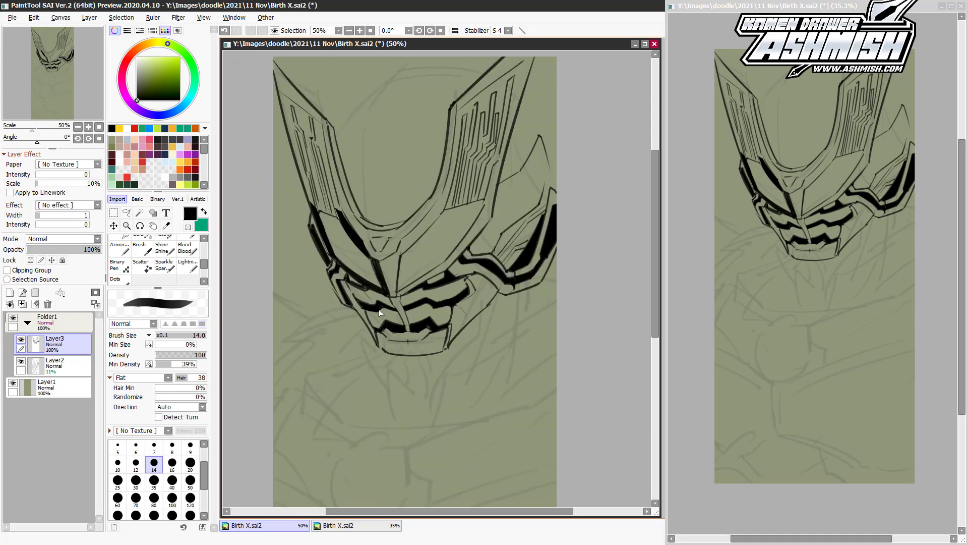
{"action": "left_click_drag", "start_coordinate": [436, 301], "coordinate": [461, 289]}
{"action": "key", "text": "ctrl+z"}
{"action": "left_click_drag", "start_coordinate": [369, 304], "coordinate": [422, 329]}
{"action": "left_click_drag", "start_coordinate": [365, 320], "coordinate": [355, 356]}
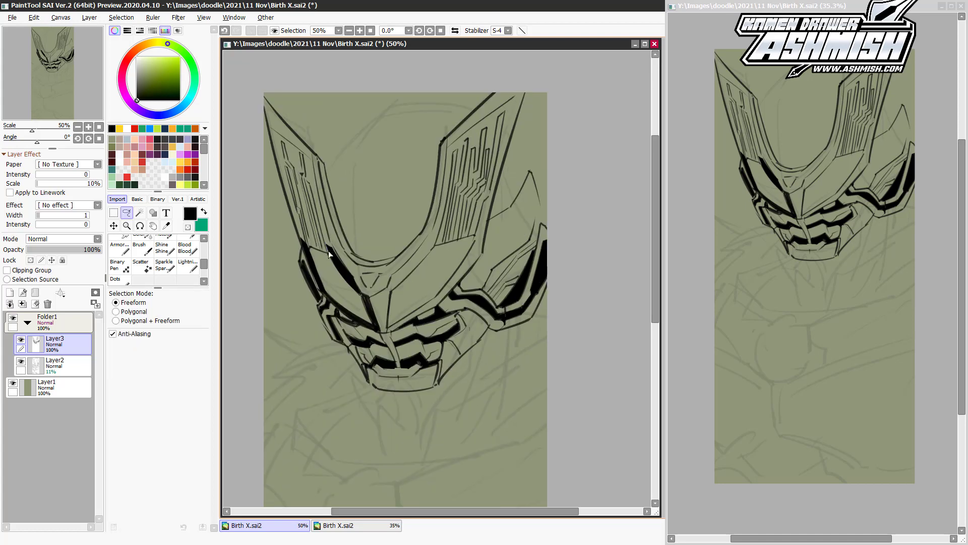
- Fill the left crest fin's strips with black and draw the segmented half-round forehead piece with its central stem and right arm
{"action": "mouse_move", "coordinate": [328, 247]}
{"action": "left_mouse_down"}
{"action": "mouse_move", "coordinate": [294, 150]}
{"action": "mouse_move", "coordinate": [280, 140]}
{"action": "mouse_move", "coordinate": [282, 162]}
{"action": "left_mouse_up"}
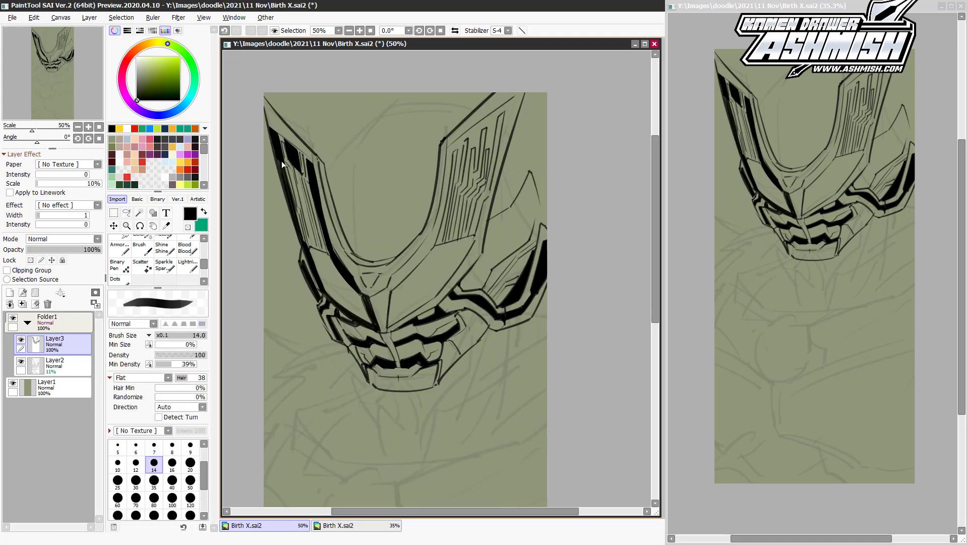
{"action": "left_click_drag", "start_coordinate": [383, 185], "coordinate": [402, 249]}
{"action": "key", "text": "ctrl+z"}
{"action": "left_click_drag", "start_coordinate": [377, 190], "coordinate": [431, 156]}
{"action": "mouse_move", "coordinate": [378, 188]}
{"action": "left_mouse_down"}
{"action": "mouse_move", "coordinate": [364, 237]}
{"action": "mouse_move", "coordinate": [399, 214]}
{"action": "mouse_move", "coordinate": [377, 222]}
{"action": "mouse_move", "coordinate": [392, 235]}
{"action": "left_mouse_up"}
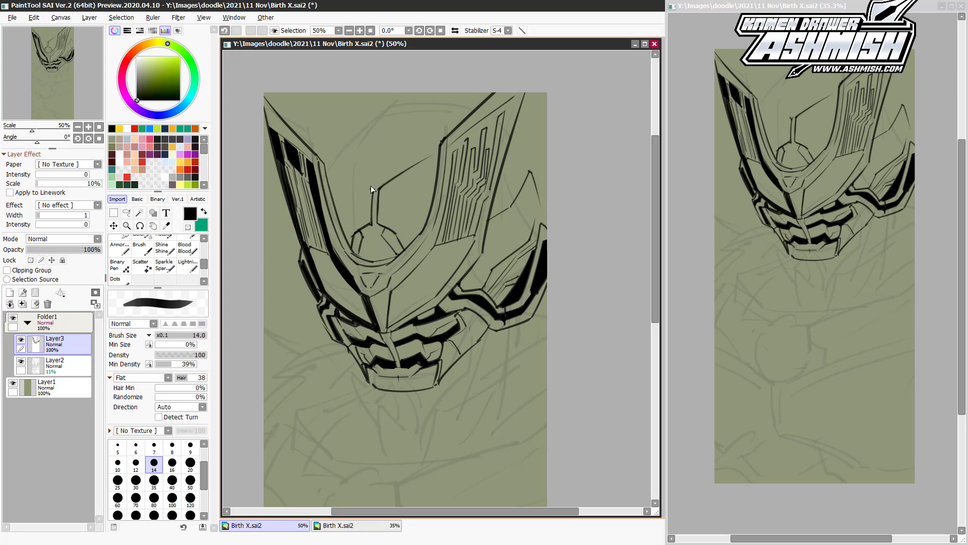
- Draw the forehead X's left arm, the helmet dome outline, and the helmet's side contour behind the right crest fin
{"action": "mouse_move", "coordinate": [371, 188]}
{"action": "left_mouse_down"}
{"action": "mouse_move", "coordinate": [340, 160]}
{"action": "mouse_move", "coordinate": [348, 117]}
{"action": "mouse_move", "coordinate": [365, 104]}
{"action": "left_mouse_up"}
{"action": "left_click_drag", "start_coordinate": [365, 104], "coordinate": [479, 96]}
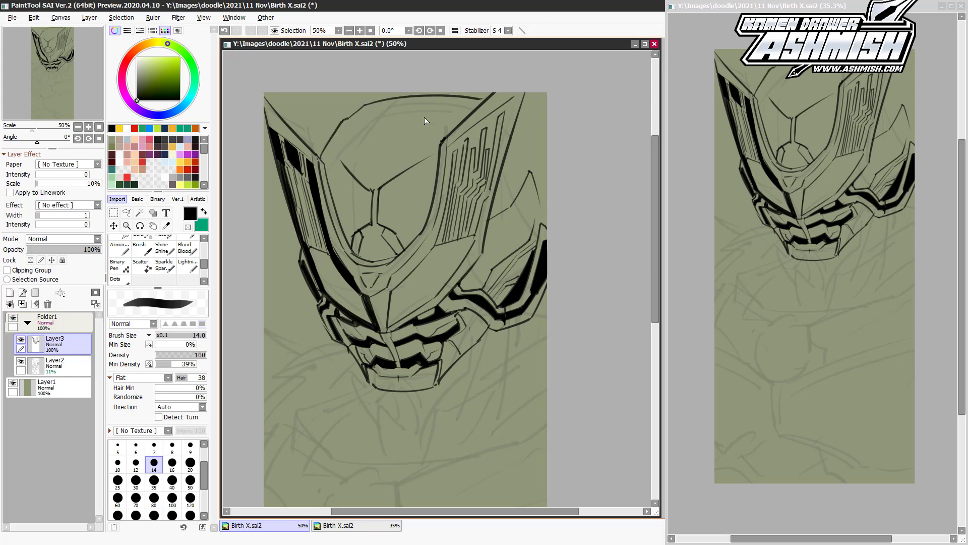
{"action": "key", "text": "h"}
{"action": "key", "text": "h"}
{"action": "key", "text": "h"}
{"action": "left_click_drag", "start_coordinate": [330, 226], "coordinate": [353, 131]}
{"action": "key", "text": "h"}
{"action": "key", "text": "l"}
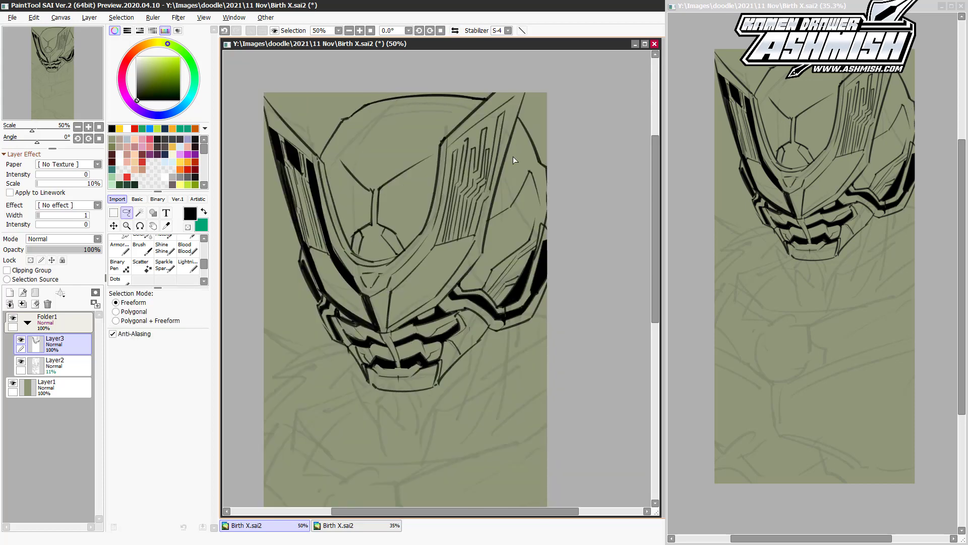
{"action": "key", "text": "b"}
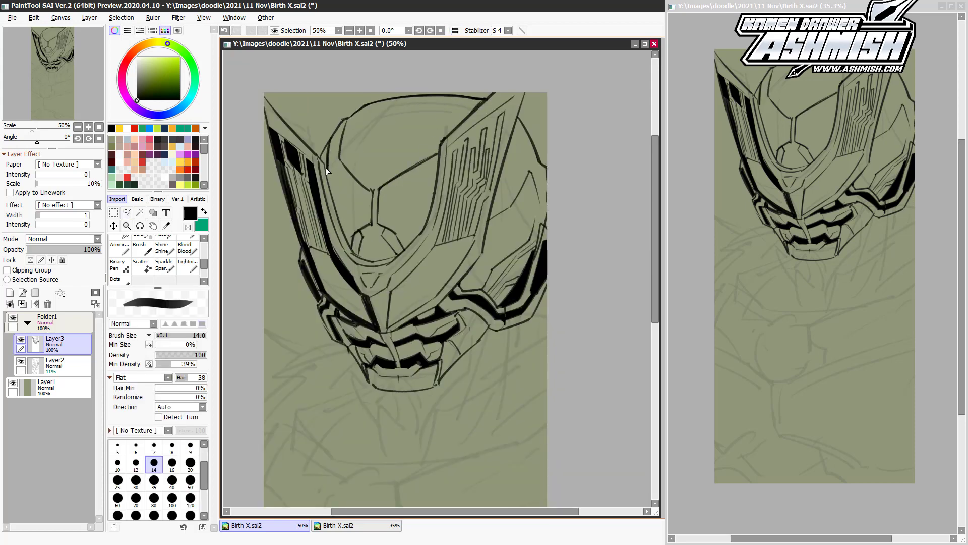
- Double the forehead X frame with parallel angular lines and add the inner dome edge beside the left crest fin
{"action": "mouse_move", "coordinate": [344, 187]}
{"action": "left_mouse_down"}
{"action": "mouse_move", "coordinate": [364, 201]}
{"action": "mouse_move", "coordinate": [348, 223]}
{"action": "left_mouse_up"}
{"action": "mouse_move", "coordinate": [435, 166]}
{"action": "left_mouse_down"}
{"action": "mouse_move", "coordinate": [389, 199]}
{"action": "mouse_move", "coordinate": [417, 237]}
{"action": "mouse_move", "coordinate": [401, 225]}
{"action": "mouse_move", "coordinate": [433, 162]}
{"action": "left_mouse_up"}
{"action": "key", "text": "ctrl+z"}
{"action": "left_click_drag", "start_coordinate": [383, 220], "coordinate": [432, 163]}
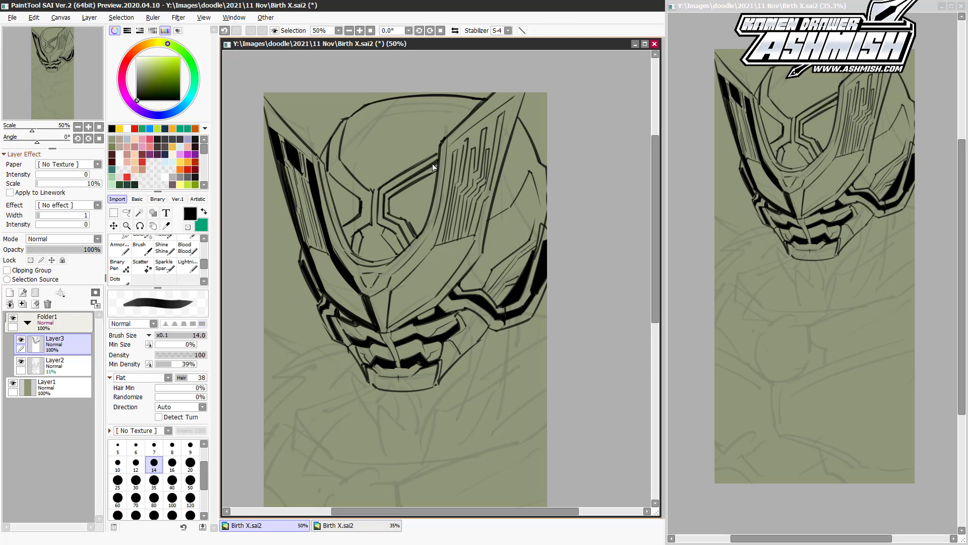
{"action": "key", "text": "h"}
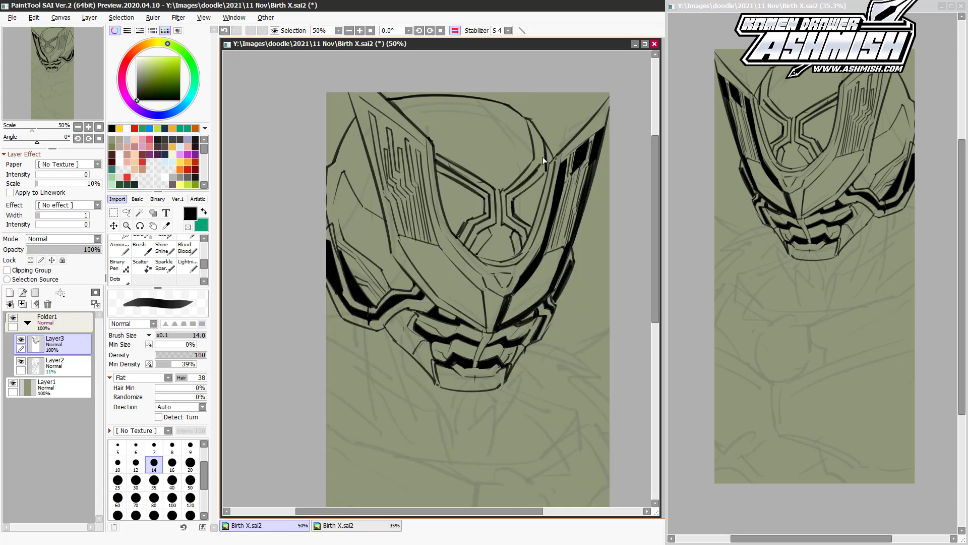
{"action": "key", "text": "h"}
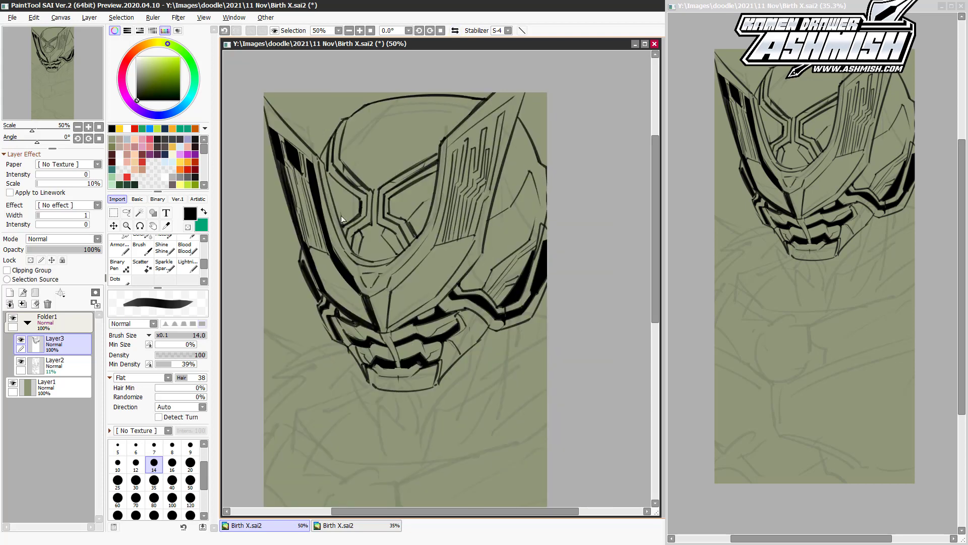
- Fill the left part of the half-round forehead piece with black, thicken the X's right arm, and add panel lines to the helmet side
{"action": "key", "text": "g"}
{"action": "left_click", "coordinate": [359, 253]}
{"action": "key", "text": "b"}
{"action": "left_click_drag", "start_coordinate": [374, 224], "coordinate": [376, 191]}
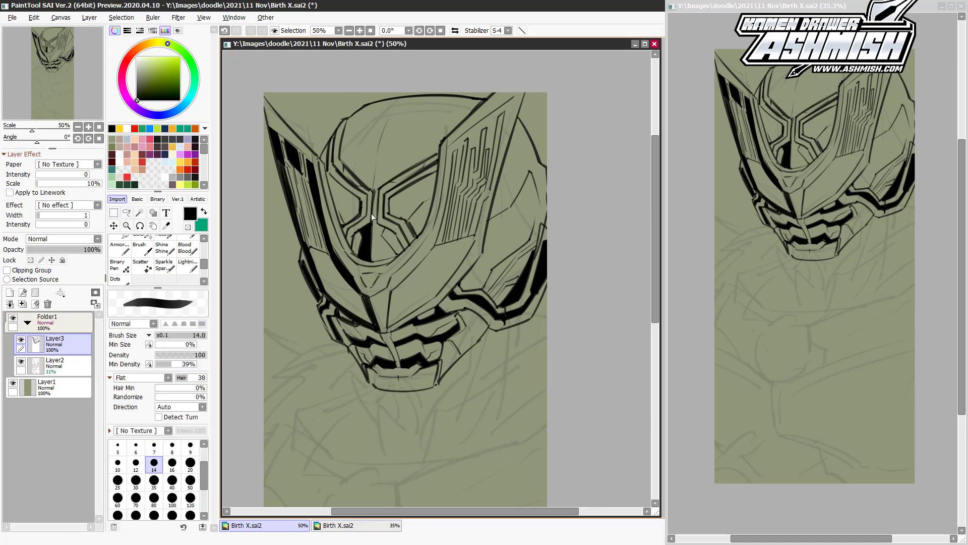
{"action": "left_click_drag", "start_coordinate": [496, 247], "coordinate": [517, 200]}
{"action": "left_click_drag", "start_coordinate": [390, 181], "coordinate": [443, 137]}
{"action": "key", "text": "h"}
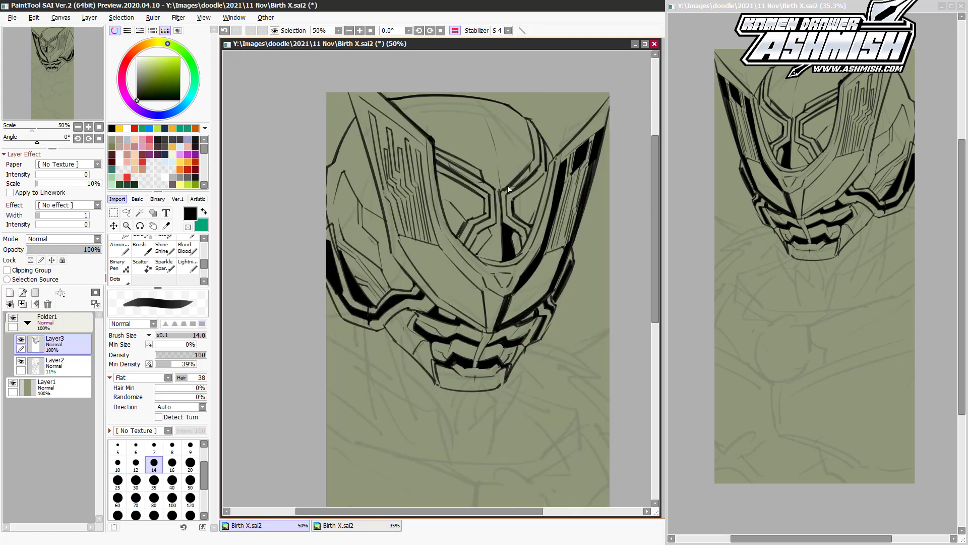
- Outline the dome panel above the X's left arm and fill it with solid black
{"action": "left_click_drag", "start_coordinate": [507, 186], "coordinate": [512, 176]}
{"action": "key", "text": "h"}
{"action": "key", "text": "ctrl+z"}
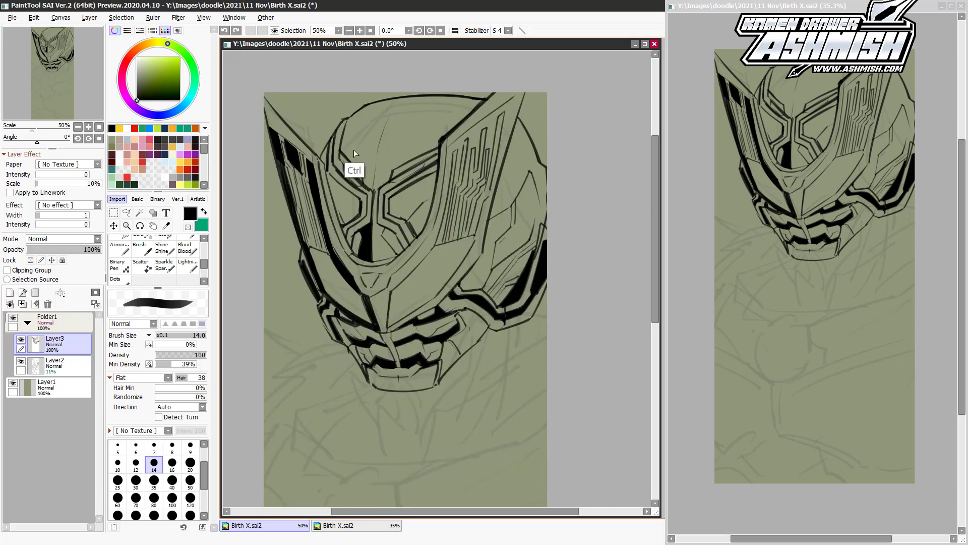
{"action": "key", "text": "ctrl+y"}
{"action": "key", "text": "h"}
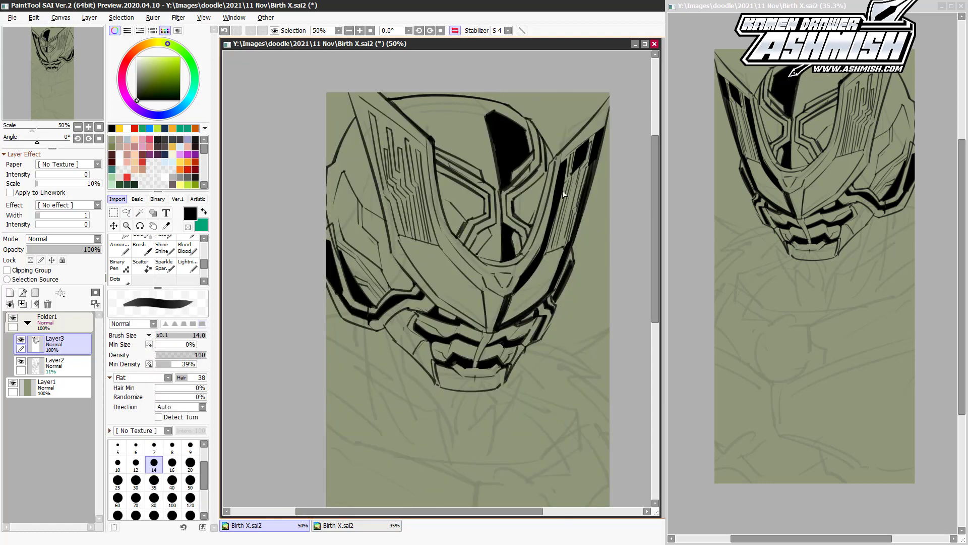
{"action": "key", "text": "h"}
- Draw circuit lines across the right of the dome, thicken the helmet contour, and fill the X's left side section with black
{"action": "mouse_move", "coordinate": [399, 147]}
{"action": "left_mouse_down"}
{"action": "mouse_move", "coordinate": [420, 112]}
{"action": "mouse_move", "coordinate": [408, 162]}
{"action": "mouse_move", "coordinate": [389, 162]}
{"action": "mouse_move", "coordinate": [410, 116]}
{"action": "mouse_move", "coordinate": [401, 100]}
{"action": "left_mouse_up"}
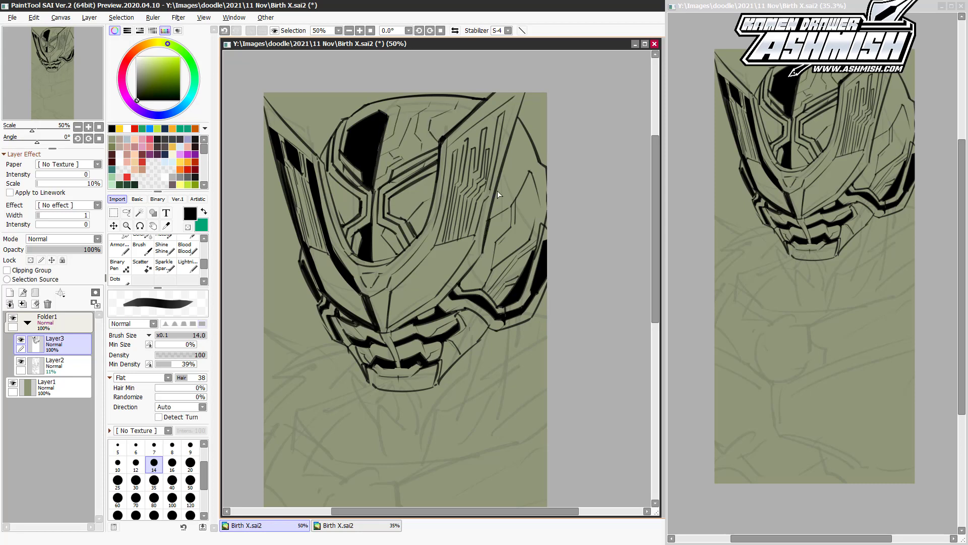
{"action": "left_click_drag", "start_coordinate": [497, 191], "coordinate": [525, 101]}
{"action": "key", "text": "ctrl+z"}
{"action": "key", "text": "g"}
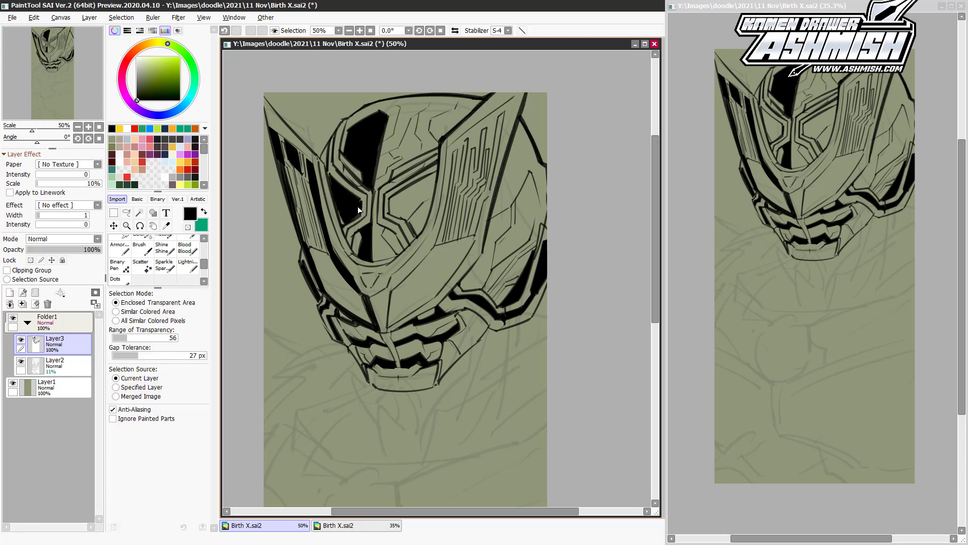
{"action": "left_click", "coordinate": [358, 207]}
- Erase thin branching circuit lines into the black forehead panels
{"action": "key", "text": "e"}
{"action": "left_click_drag", "start_coordinate": [369, 126], "coordinate": [359, 160]}
{"action": "key", "text": "h"}
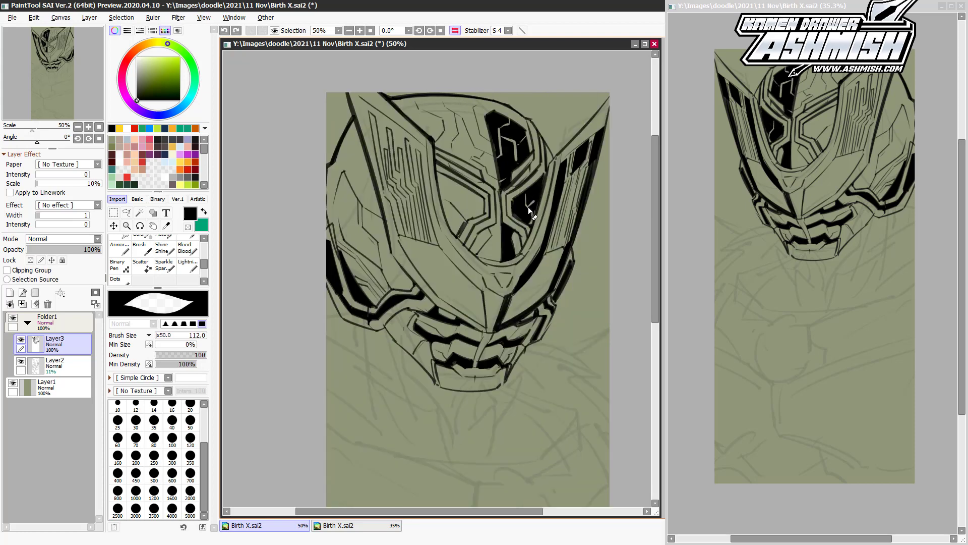
{"action": "key", "text": "h"}
{"action": "key", "text": "n"}
{"action": "key", "text": "h"}
- Fill the recess at the helmet's right rear edge with black and add panel lines and heavier contours around it
{"action": "key", "text": "g"}
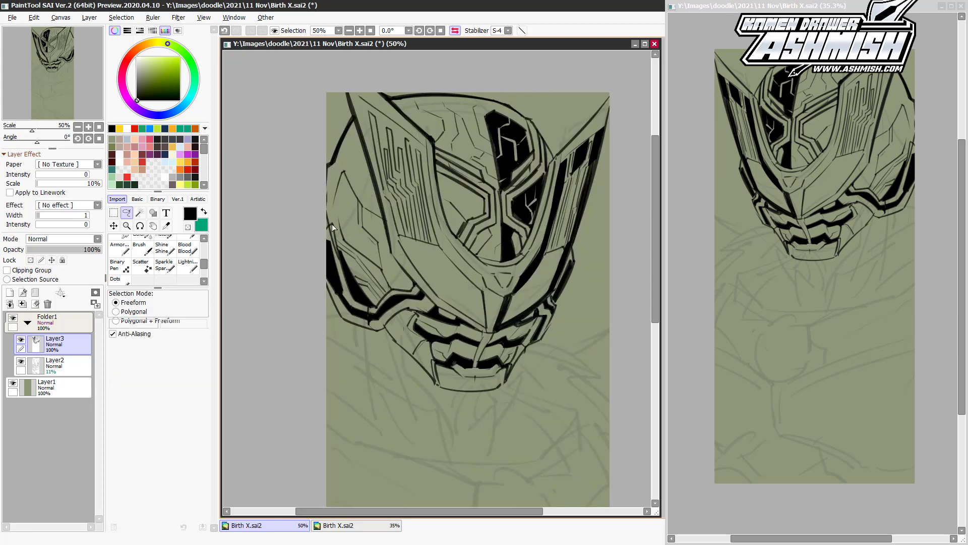
{"action": "left_click", "coordinate": [341, 186]}
{"action": "key", "text": "n"}
{"action": "key", "text": "h"}
{"action": "left_click_drag", "start_coordinate": [516, 166], "coordinate": [524, 132]}
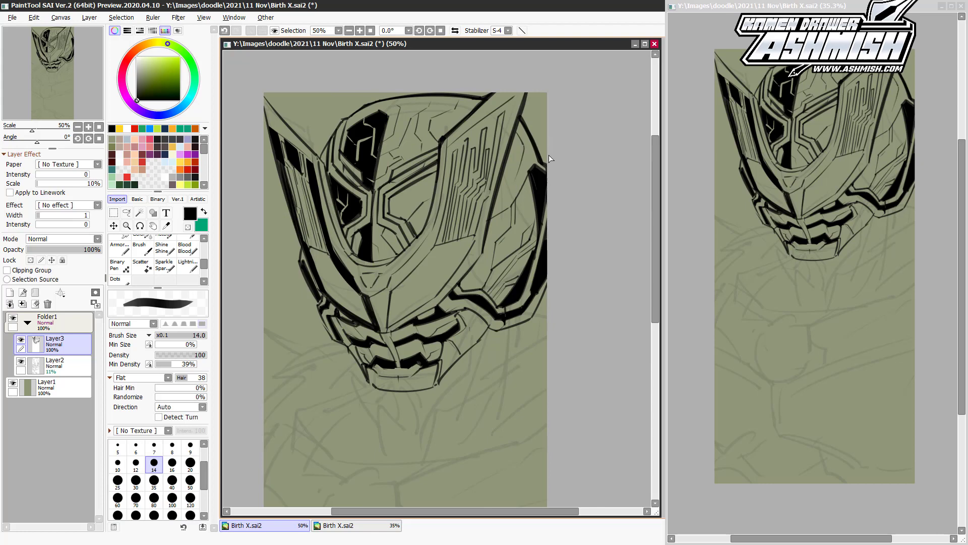
{"action": "left_click_drag", "start_coordinate": [488, 265], "coordinate": [513, 185]}
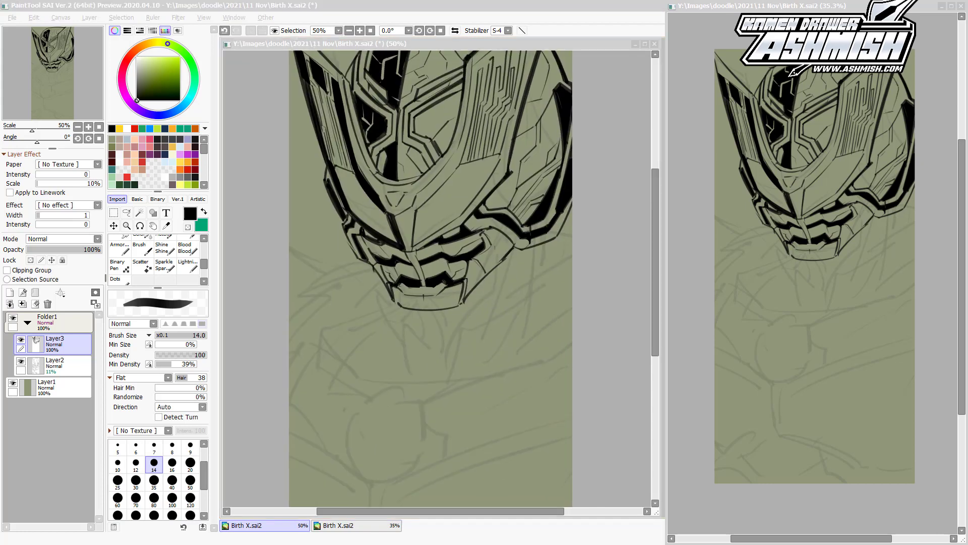
- Add a new layer above the helmet line art and draw the neck's front edge and the panelled guard under the right jaw
{"action": "key", "text": "ctrl+shift+n"}
{"action": "scroll", "coordinate": [426, 333], "scroll_direction": "down", "scroll_amount": 1}
{"action": "mouse_move", "coordinate": [434, 356]}
{"action": "left_mouse_down"}
{"action": "mouse_move", "coordinate": [484, 270]}
{"action": "mouse_move", "coordinate": [570, 218]}
{"action": "left_mouse_up"}
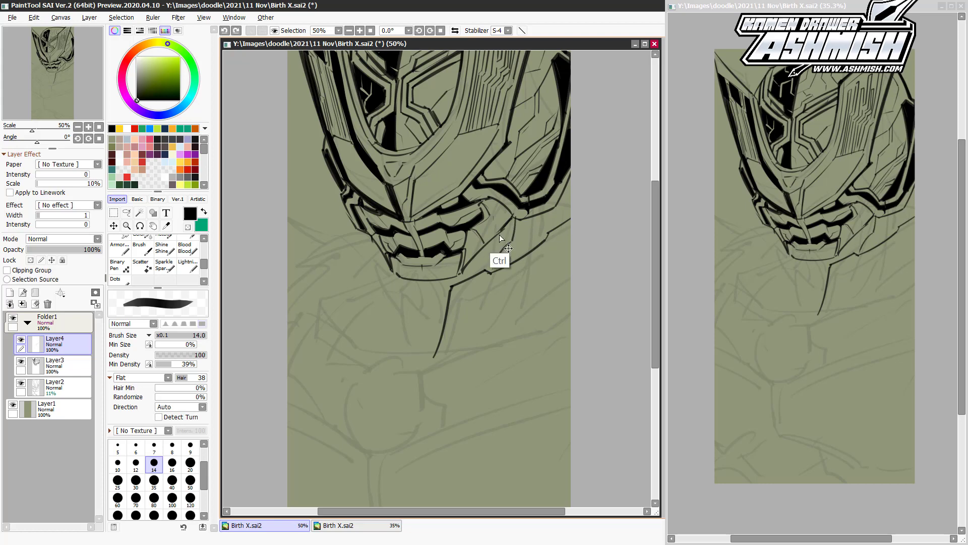
{"action": "left_click_drag", "start_coordinate": [499, 235], "coordinate": [460, 273]}
{"action": "left_click_drag", "start_coordinate": [548, 209], "coordinate": [550, 224]}
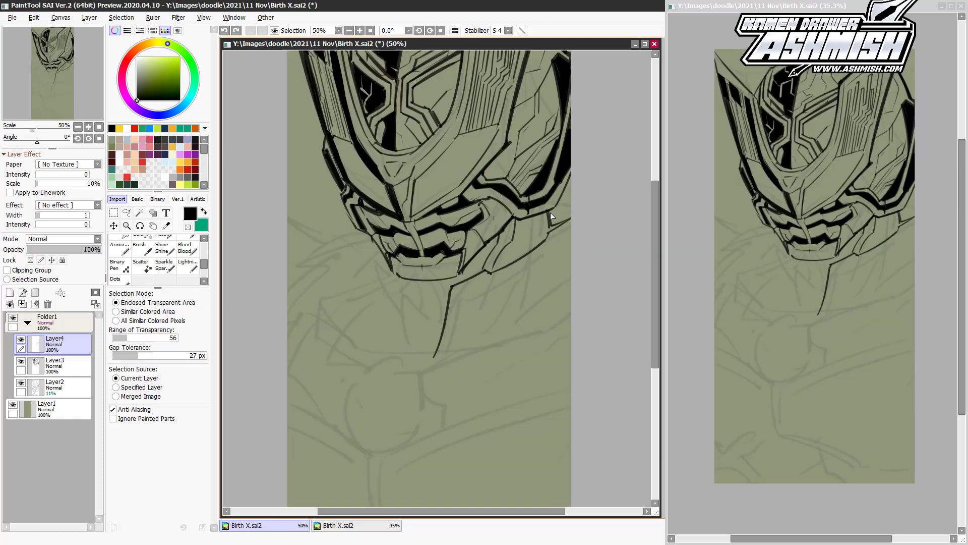
{"action": "scroll", "coordinate": [510, 260], "scroll_direction": "up", "scroll_amount": 1}
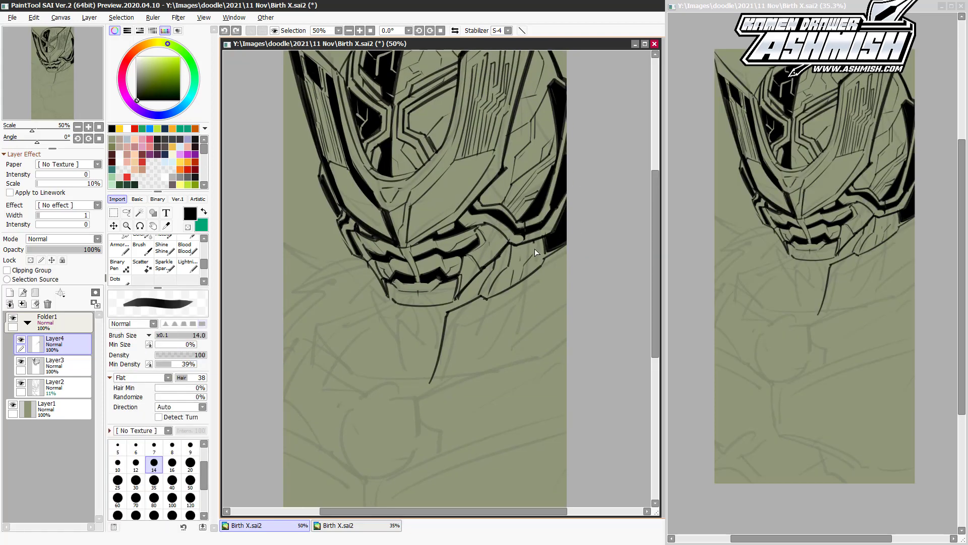
- Outline the pointed front of the right collar, with its notched inner edge and upper rim running up under the jaw guard
{"action": "mouse_move", "coordinate": [454, 395]}
{"action": "left_mouse_down"}
{"action": "mouse_move", "coordinate": [442, 276]}
{"action": "mouse_move", "coordinate": [468, 261]}
{"action": "left_mouse_up"}
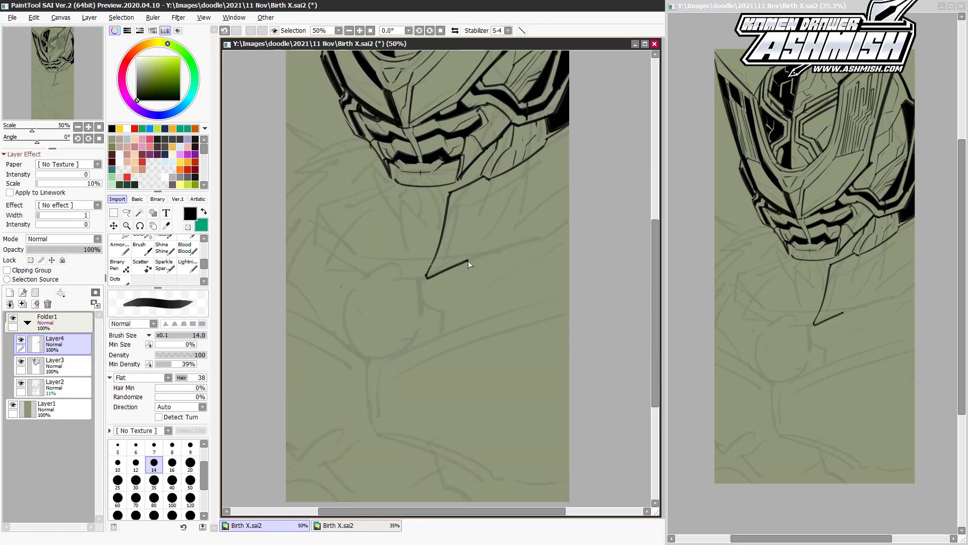
{"action": "left_click_drag", "start_coordinate": [479, 195], "coordinate": [558, 155]}
{"action": "left_click_drag", "start_coordinate": [495, 145], "coordinate": [475, 190]}
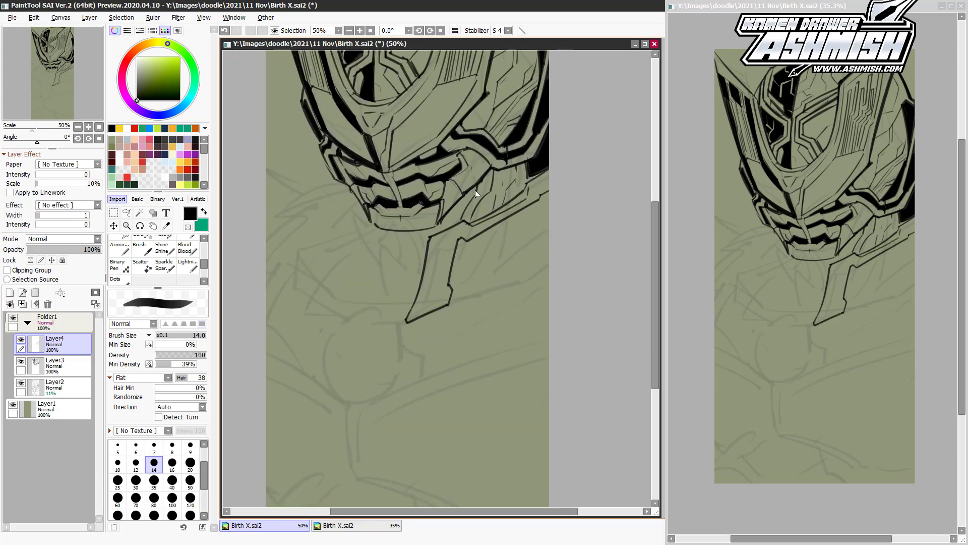
- Draw the right collar's stepped lower edge and fill its face with slanted panel lines and black slots
{"action": "left_click_drag", "start_coordinate": [412, 310], "coordinate": [461, 226]}
{"action": "left_click_drag", "start_coordinate": [449, 301], "coordinate": [549, 241]}
{"action": "left_click_drag", "start_coordinate": [483, 245], "coordinate": [470, 290]}
{"action": "mouse_move", "coordinate": [485, 244]}
{"action": "left_mouse_down"}
{"action": "mouse_move", "coordinate": [477, 268]}
{"action": "mouse_move", "coordinate": [513, 228]}
{"action": "left_mouse_up"}
{"action": "left_click_drag", "start_coordinate": [504, 239], "coordinate": [521, 223]}
- Outline a large round medallion on the chest, just below the pointed tip of the right collar
{"action": "scroll", "coordinate": [512, 229], "scroll_direction": "down", "scroll_amount": 2}
{"action": "scroll", "coordinate": [512, 229], "scroll_direction": "left", "scroll_amount": 2}
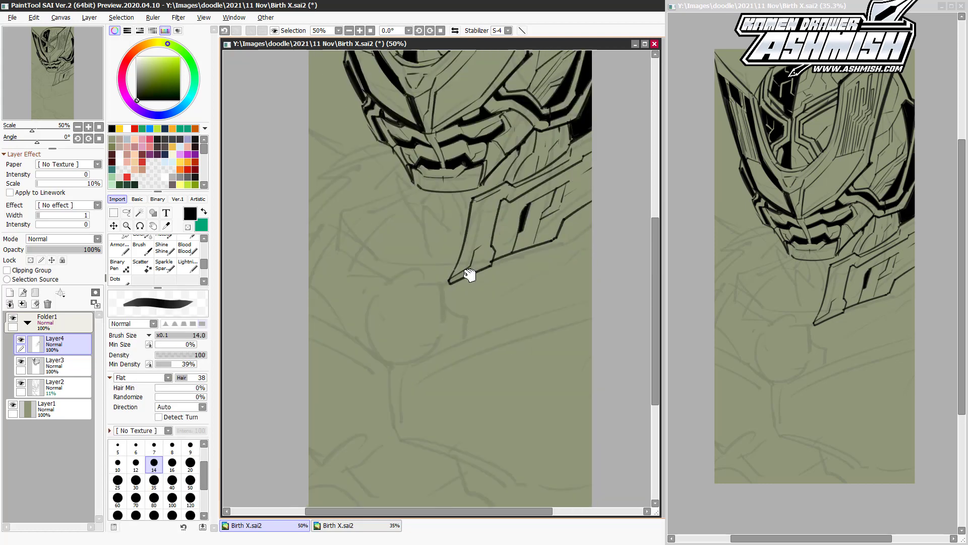
{"action": "left_click_drag", "start_coordinate": [453, 231], "coordinate": [422, 237]}
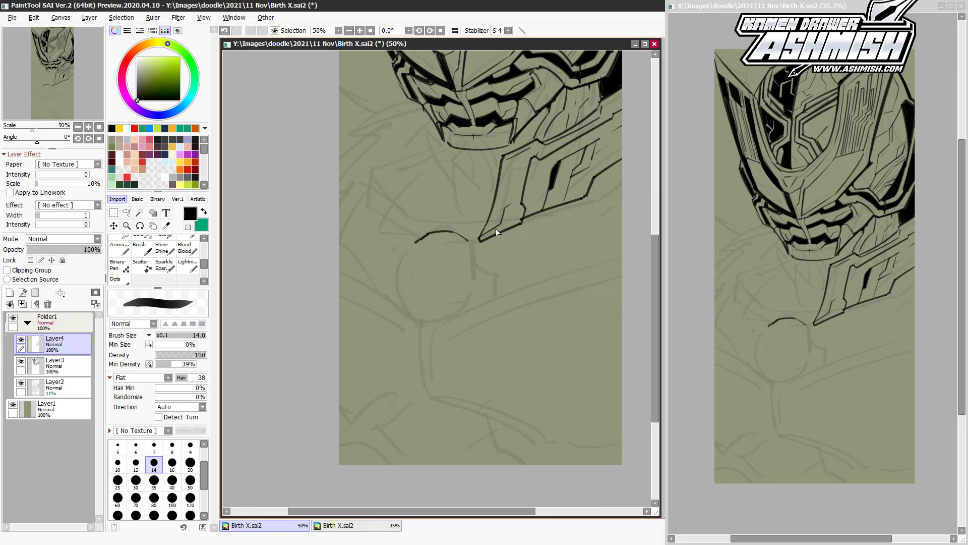
{"action": "mouse_move", "coordinate": [479, 243]}
{"action": "left_mouse_down"}
{"action": "mouse_move", "coordinate": [424, 230]}
{"action": "mouse_move", "coordinate": [392, 266]}
{"action": "mouse_move", "coordinate": [401, 319]}
{"action": "left_mouse_up"}
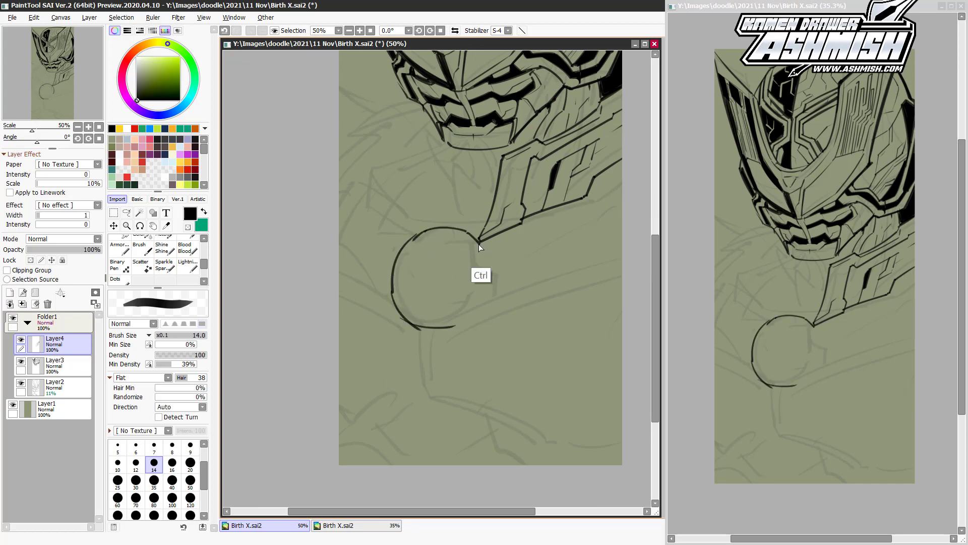
{"action": "left_click_drag", "start_coordinate": [479, 244], "coordinate": [414, 328]}
- Draw the medallion's inner ring and even out and thicken the rim contours
{"action": "left_click_drag", "start_coordinate": [411, 245], "coordinate": [425, 314]}
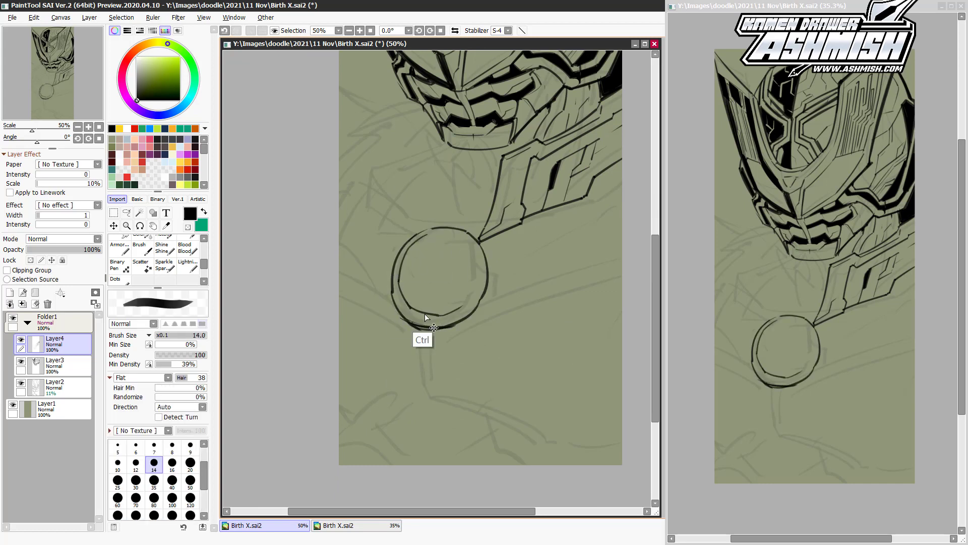
{"action": "mouse_move", "coordinate": [427, 231]}
{"action": "left_mouse_down"}
{"action": "mouse_move", "coordinate": [456, 233]}
{"action": "mouse_move", "coordinate": [471, 302]}
{"action": "left_mouse_up"}
{"action": "key", "text": "h"}
{"action": "left_click_drag", "start_coordinate": [401, 262], "coordinate": [401, 277]}
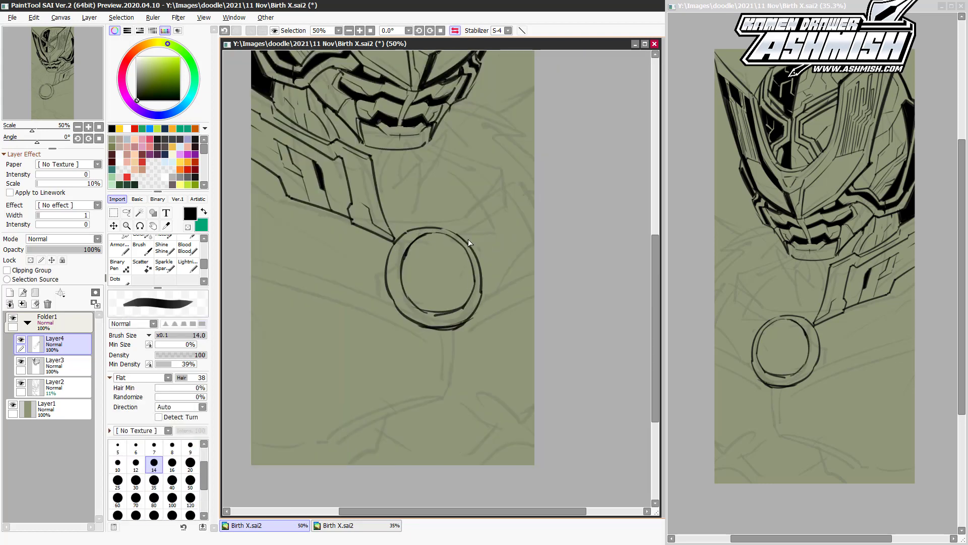
{"action": "key", "text": "h"}
{"action": "left_click_drag", "start_coordinate": [474, 261], "coordinate": [471, 301]}
{"action": "left_click_drag", "start_coordinate": [402, 252], "coordinate": [430, 230]}
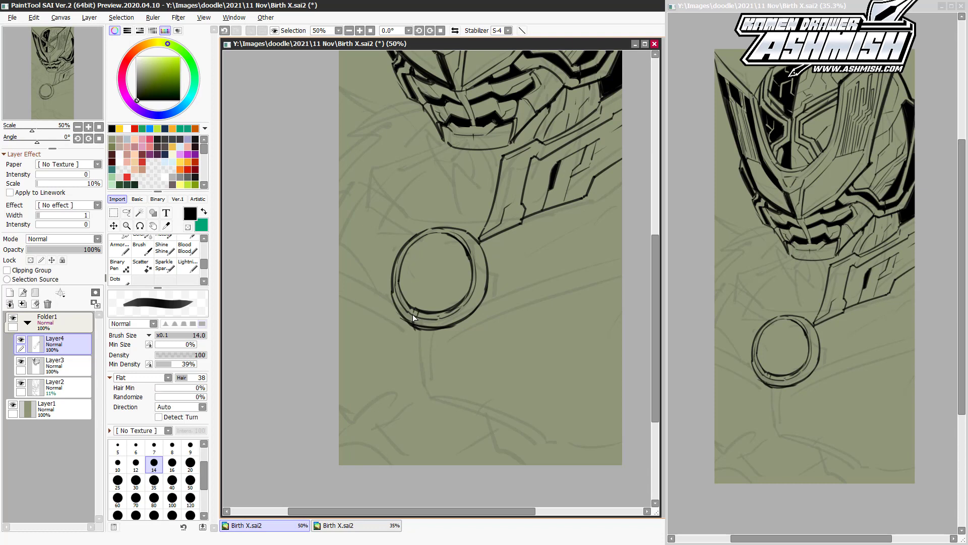
- Draw two small clamps across the medallion's lower rim and an X-shaped emblem of angular double lines inside the ring
{"action": "left_click_drag", "start_coordinate": [413, 314], "coordinate": [416, 329]}
{"action": "mouse_move", "coordinate": [443, 315]}
{"action": "left_mouse_down"}
{"action": "mouse_move", "coordinate": [446, 327]}
{"action": "mouse_move", "coordinate": [436, 276]}
{"action": "mouse_move", "coordinate": [413, 303]}
{"action": "left_mouse_up"}
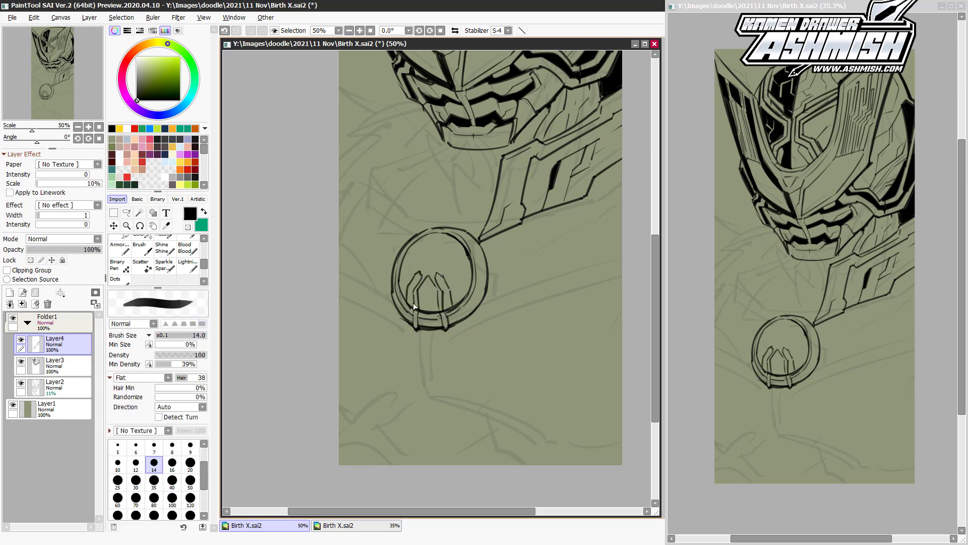
{"action": "key", "text": "ctrl+z"}
{"action": "key", "text": "ctrl+z"}
{"action": "key", "text": "ctrl+z"}
{"action": "key", "text": "ctrl+z"}
{"action": "left_click_drag", "start_coordinate": [440, 290], "coordinate": [443, 310]}
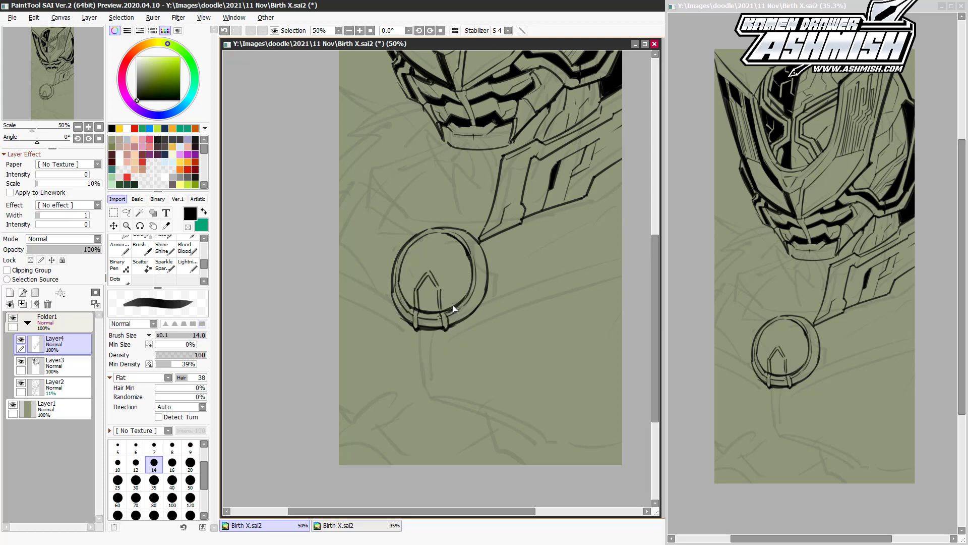
{"action": "left_click_drag", "start_coordinate": [418, 270], "coordinate": [407, 300]}
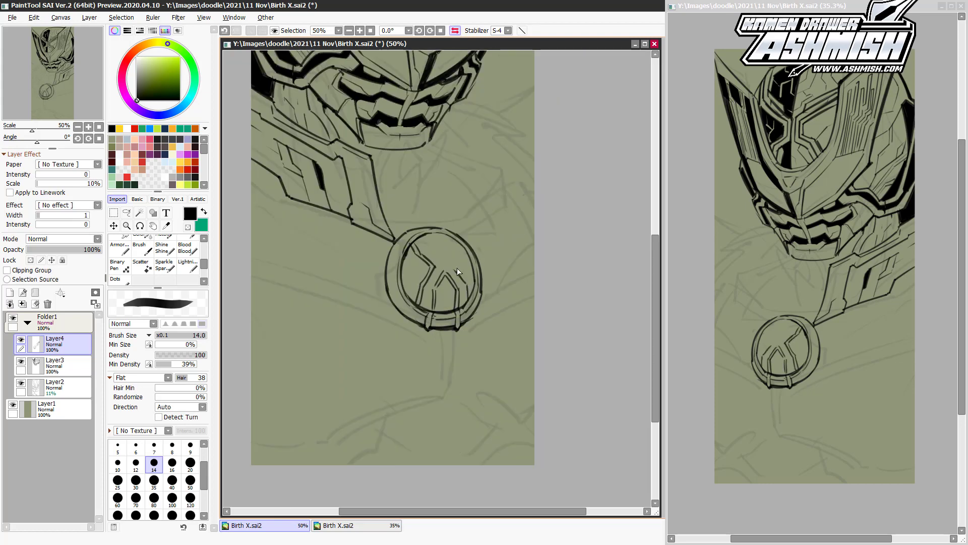
{"action": "mouse_move", "coordinate": [414, 251]}
{"action": "left_mouse_down"}
{"action": "mouse_move", "coordinate": [402, 291]}
{"action": "mouse_move", "coordinate": [442, 263]}
{"action": "left_mouse_up"}
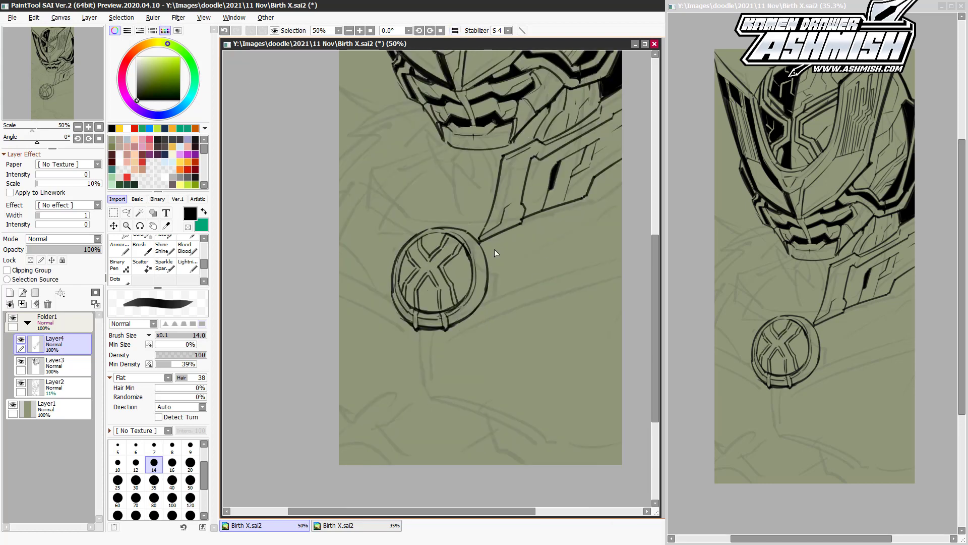
- Add rivet dots to the medallion's right rim and a small bolted tab at the outer end of the right collar
{"action": "left_click", "coordinate": [474, 299]}
{"action": "left_click", "coordinate": [475, 249]}
{"action": "left_click_drag", "start_coordinate": [606, 204], "coordinate": [621, 185]}
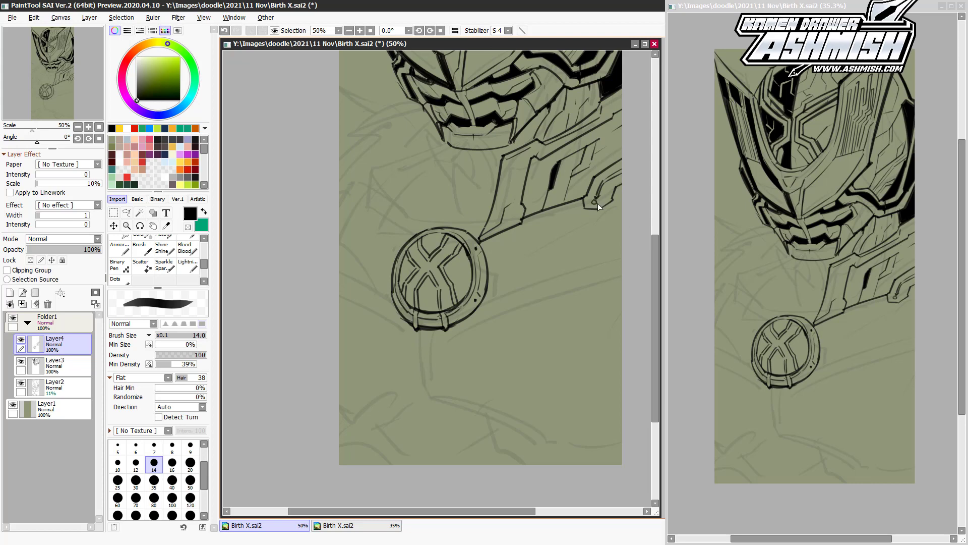
- Draw a pointed bracket beneath the medallion and outline the left collar from beside the jaw down to the medallion
{"action": "key", "text": "h"}
{"action": "scroll", "coordinate": [468, 319], "scroll_direction": "up", "scroll_amount": 5}
{"action": "left_click_drag", "start_coordinate": [481, 327], "coordinate": [507, 229]}
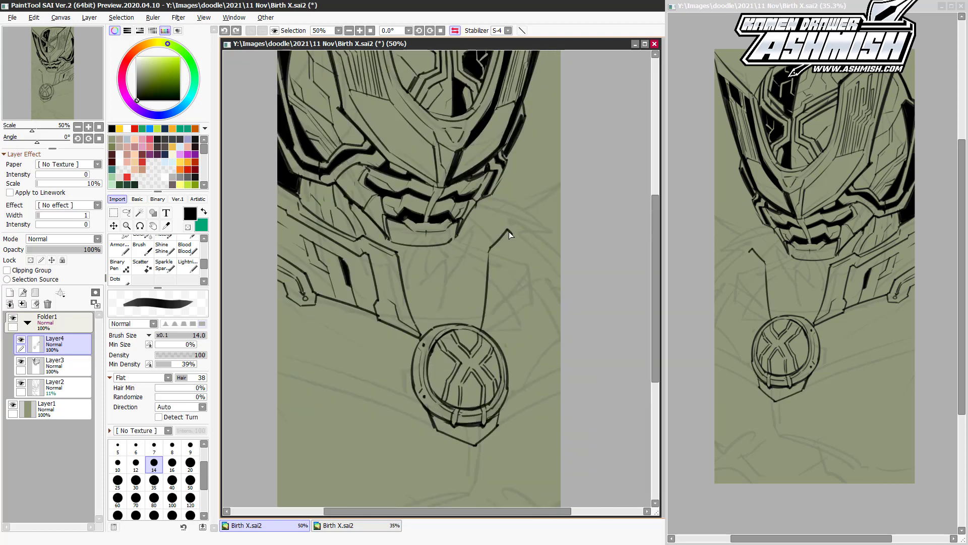
{"action": "key", "text": "h"}
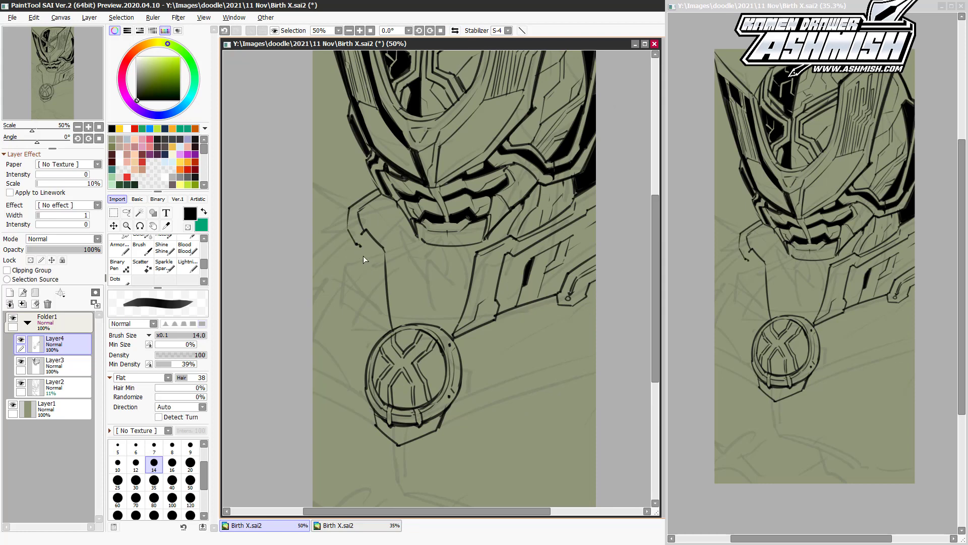
{"action": "key", "text": "ctrl+z"}
{"action": "left_click_drag", "start_coordinate": [363, 257], "coordinate": [364, 316]}
{"action": "key", "text": "h"}
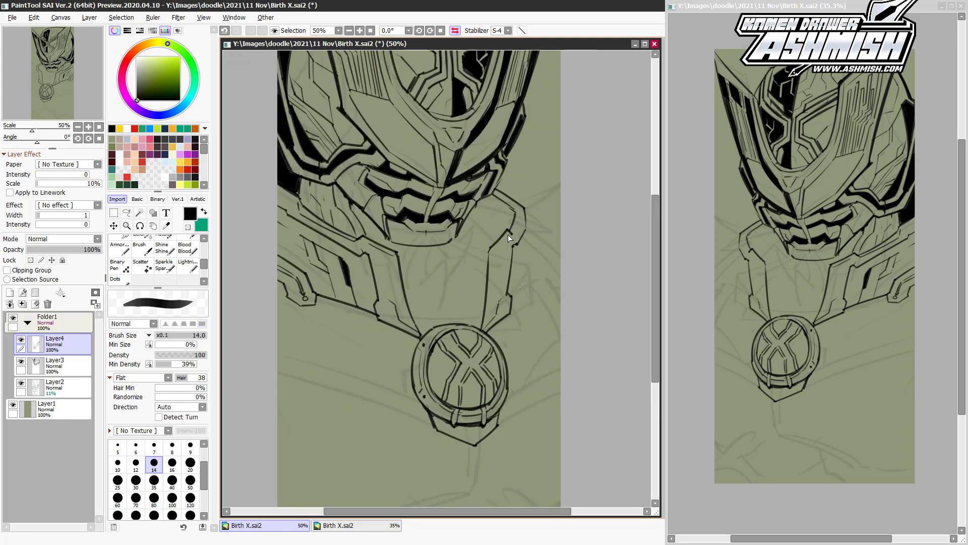
{"action": "key", "text": "h"}
- Draw the neck's angular armour panels and notched left edge between the chin and the right collar
{"action": "left_click_drag", "start_coordinate": [444, 249], "coordinate": [477, 259]}
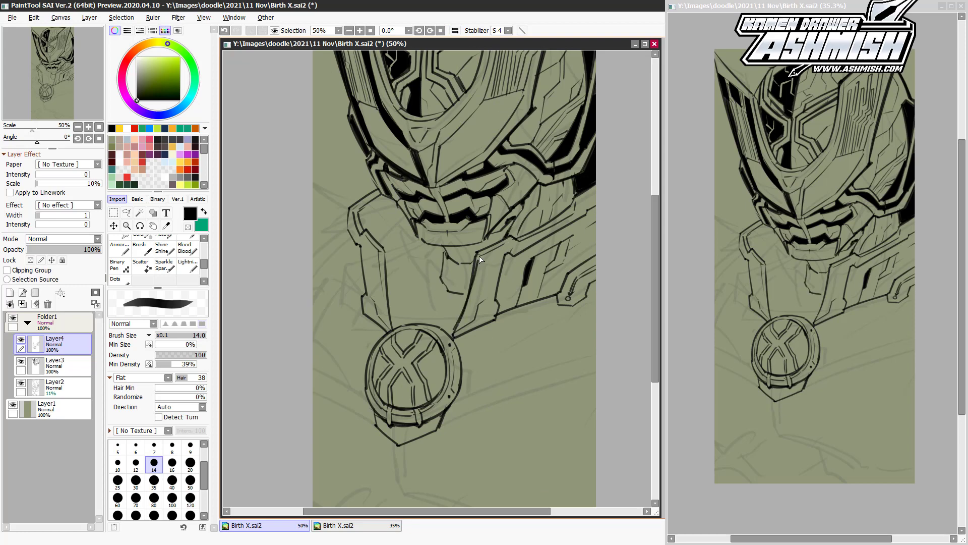
{"action": "key", "text": "ctrl+z"}
{"action": "left_click_drag", "start_coordinate": [477, 249], "coordinate": [465, 297]}
{"action": "key", "text": "h"}
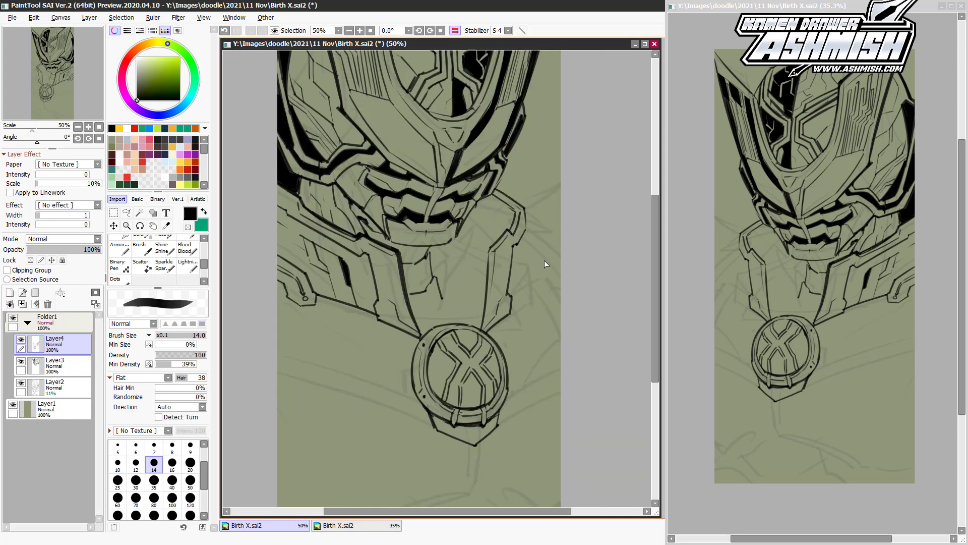
{"action": "key", "text": "h"}
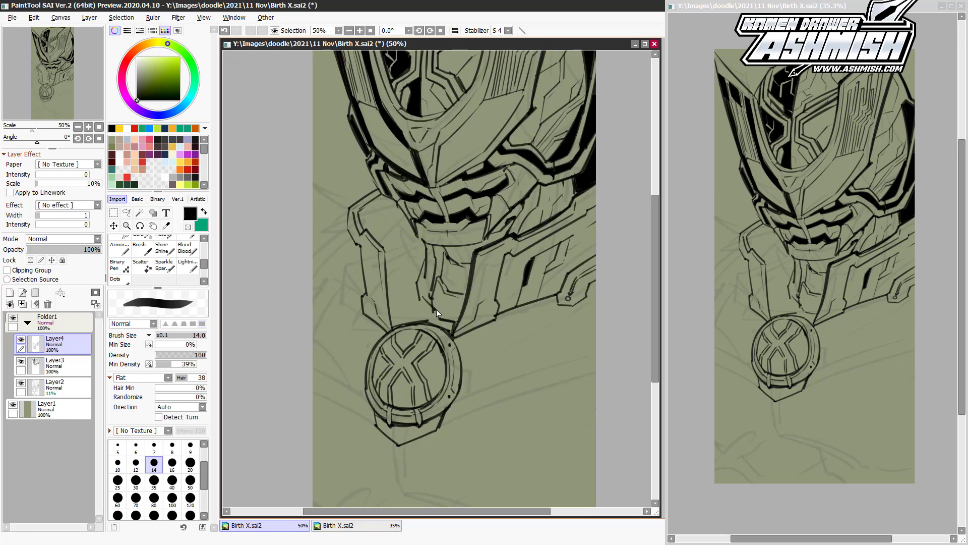
- Fill the gap between the left collar and the neck with black and add fine panel lines to the neck
{"action": "mouse_move", "coordinate": [436, 310]}
{"action": "left_mouse_down"}
{"action": "mouse_move", "coordinate": [417, 238]}
{"action": "mouse_move", "coordinate": [359, 211]}
{"action": "mouse_move", "coordinate": [393, 327]}
{"action": "left_mouse_up"}
{"action": "key", "text": "h"}
{"action": "key", "text": "h"}
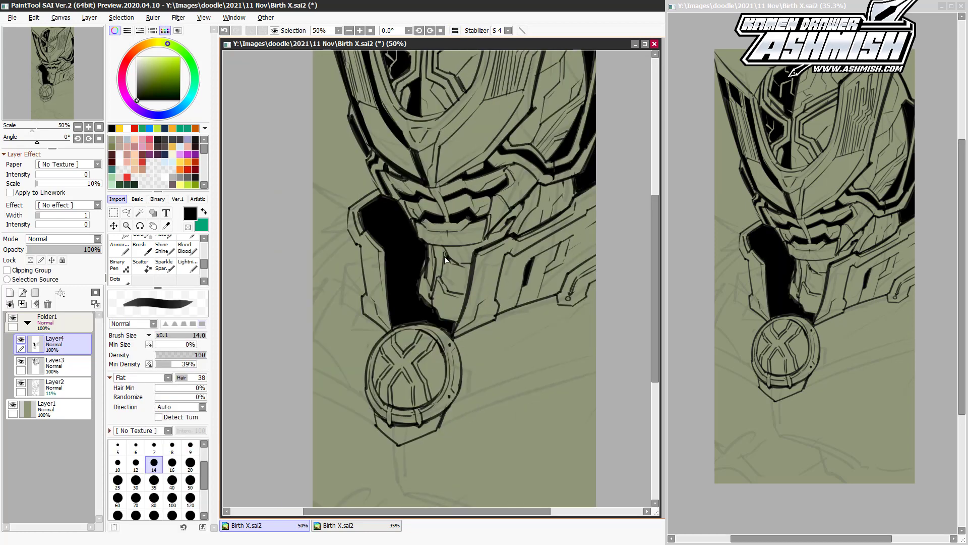
{"action": "left_click_drag", "start_coordinate": [426, 241], "coordinate": [484, 245]}
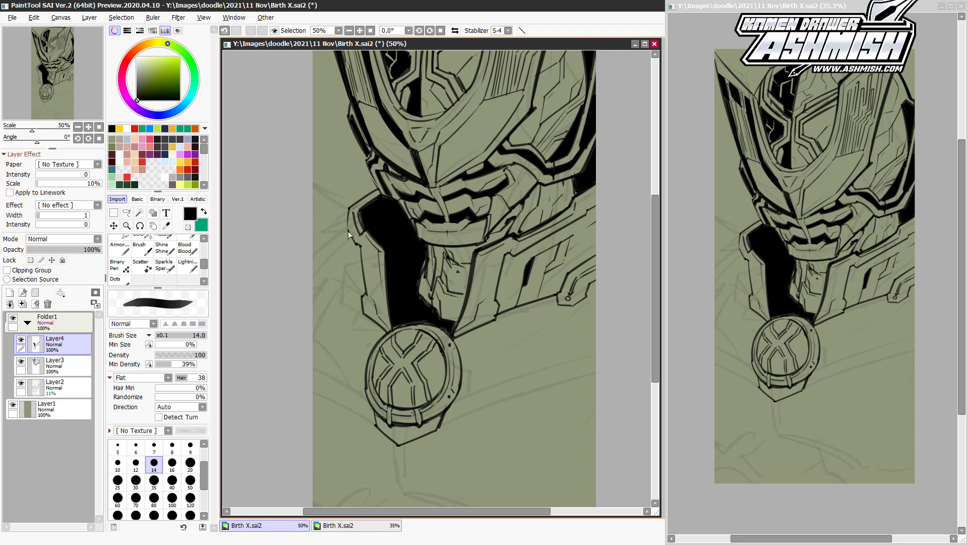
- Draw the left collar's outer armour plates with panel lines, small slots and a bolted tab at the outer edge
{"action": "left_click_drag", "start_coordinate": [348, 232], "coordinate": [355, 268]}
{"action": "left_click_drag", "start_coordinate": [359, 303], "coordinate": [350, 248]}
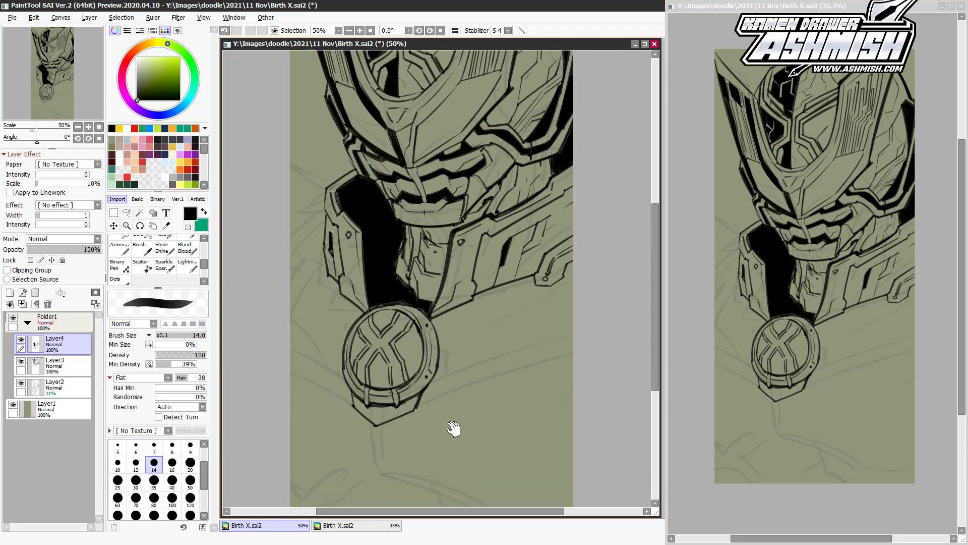
{"action": "key", "text": "h"}
{"action": "left_click_drag", "start_coordinate": [564, 273], "coordinate": [550, 233]}
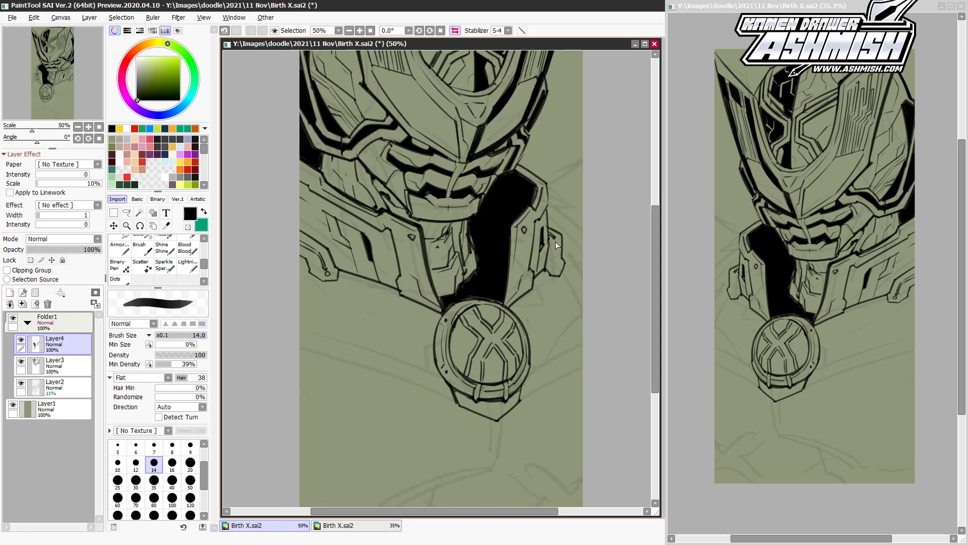
{"action": "key", "text": "h"}
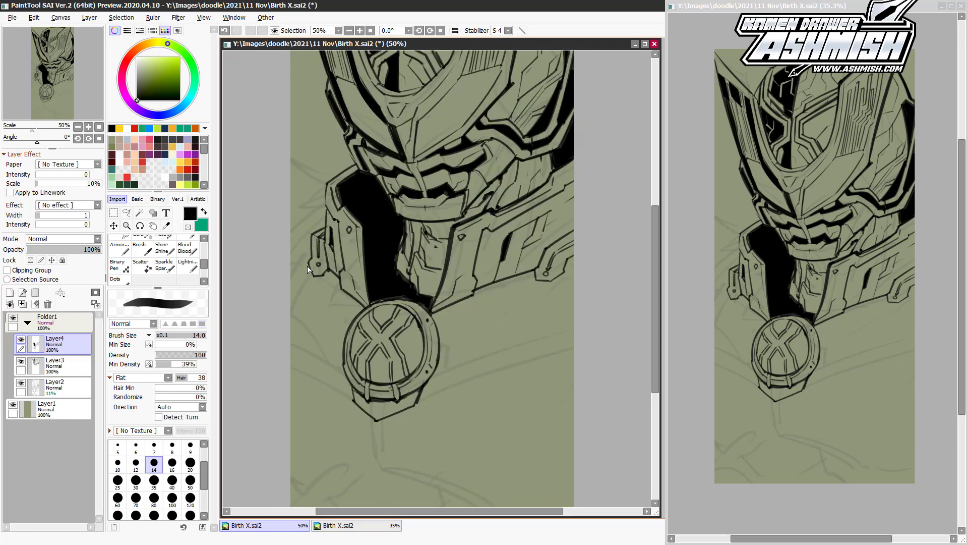
- Outline the lower edges of the chest band running outward from both sides of the medallion
{"action": "scroll", "coordinate": [542, 271], "scroll_direction": "down", "scroll_amount": 3}
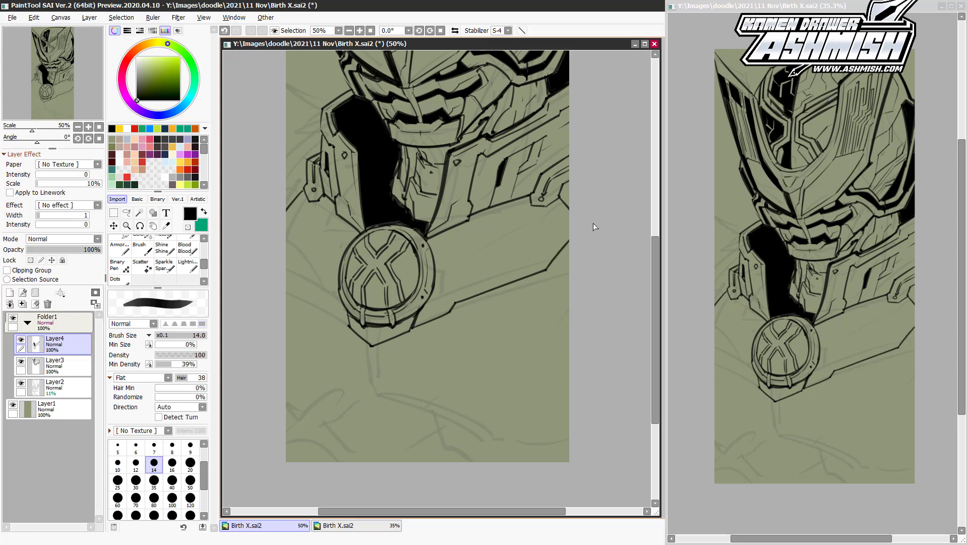
{"action": "key", "text": "h"}
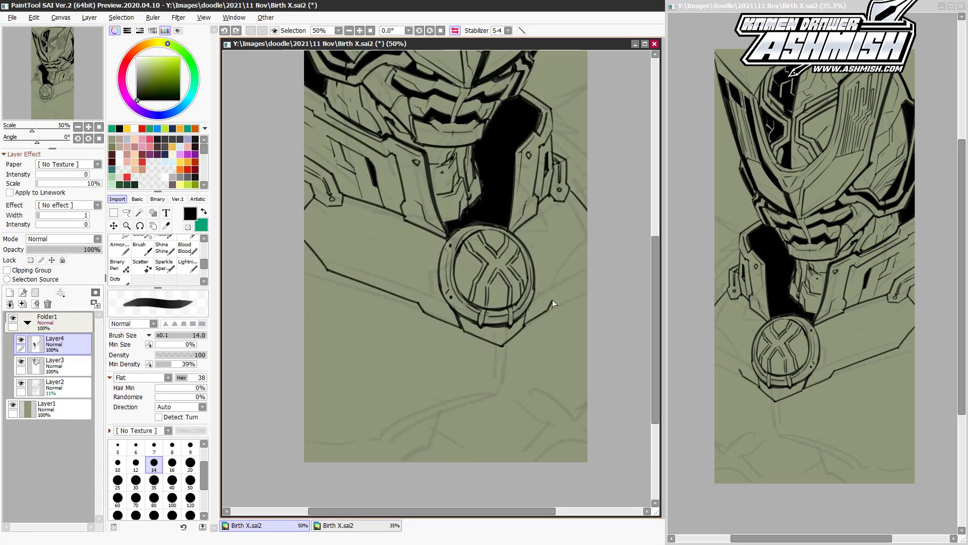
{"action": "key", "text": "h"}
- Draw a long angular inset panel with nested inner outlines on the right side of the chest band
{"action": "mouse_move", "coordinate": [523, 215]}
{"action": "left_mouse_down"}
{"action": "mouse_move", "coordinate": [558, 231]}
{"action": "mouse_move", "coordinate": [539, 251]}
{"action": "mouse_move", "coordinate": [439, 291]}
{"action": "mouse_move", "coordinate": [433, 260]}
{"action": "mouse_move", "coordinate": [461, 255]}
{"action": "mouse_move", "coordinate": [436, 278]}
{"action": "mouse_move", "coordinate": [504, 248]}
{"action": "mouse_move", "coordinate": [459, 247]}
{"action": "mouse_move", "coordinate": [510, 220]}
{"action": "left_mouse_up"}
{"action": "left_click_drag", "start_coordinate": [443, 259], "coordinate": [510, 220]}
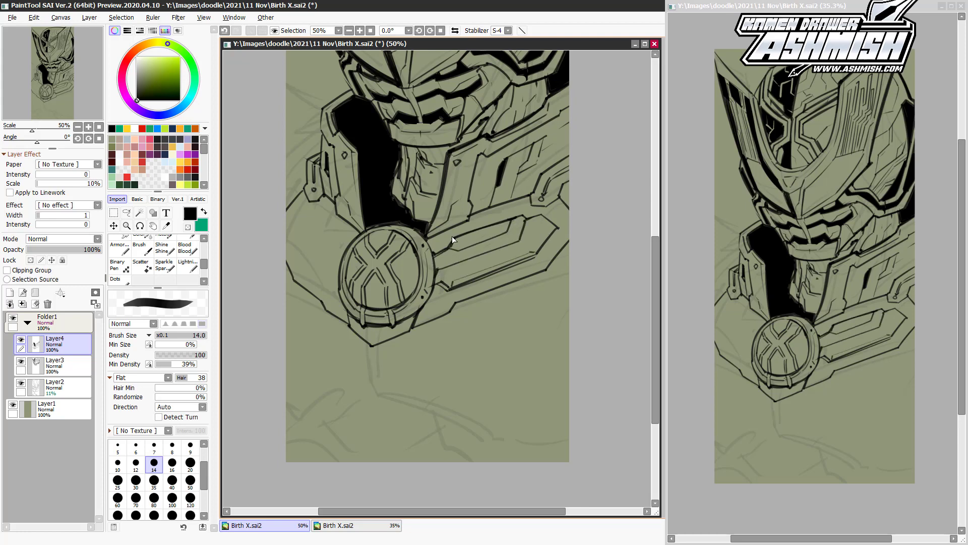
{"action": "left_click_drag", "start_coordinate": [452, 236], "coordinate": [524, 211]}
- Draw the matching angular inset panel with inner outlines on the left chest band and small slots beside the medallion
{"action": "key", "text": "h"}
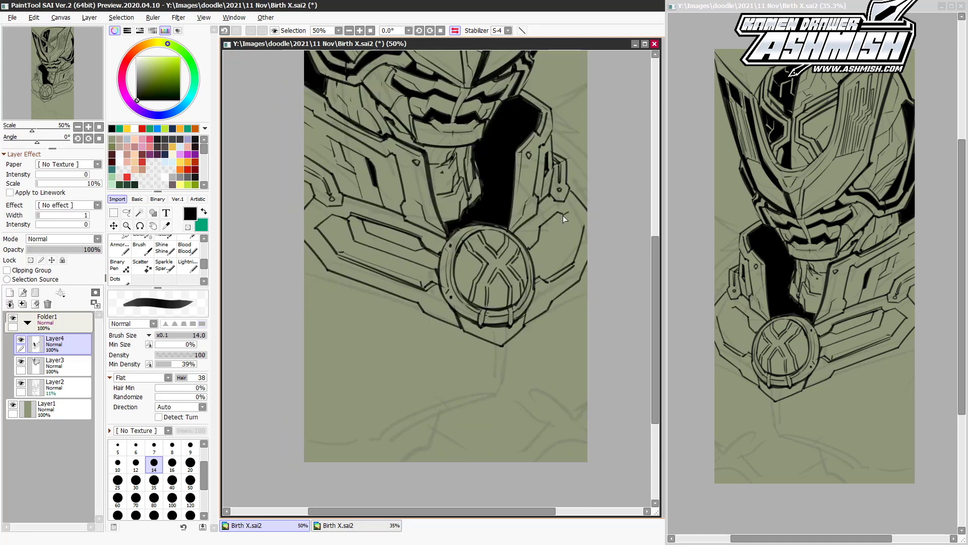
{"action": "key", "text": "h"}
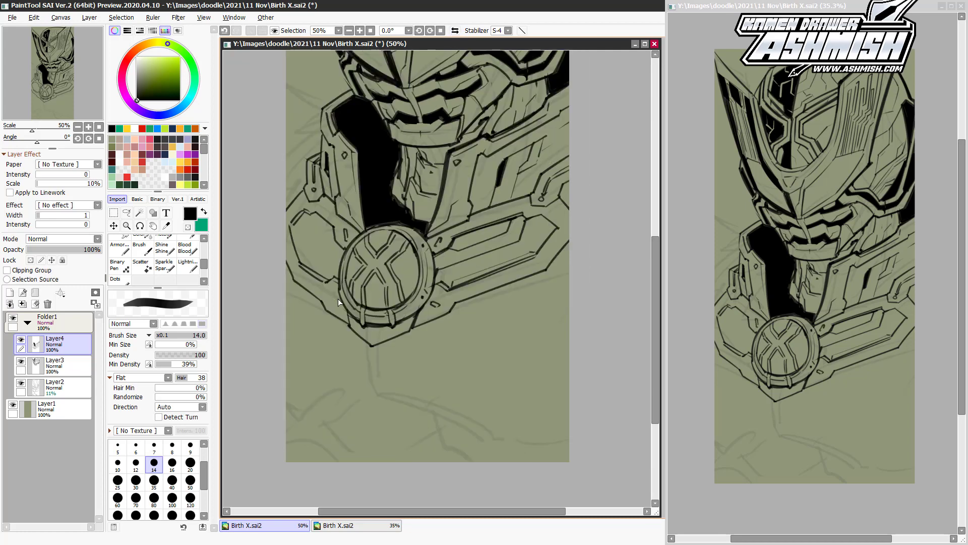
{"action": "key", "text": "h"}
{"action": "mouse_move", "coordinate": [535, 272]}
{"action": "left_mouse_down"}
{"action": "mouse_move", "coordinate": [568, 237]}
{"action": "mouse_move", "coordinate": [544, 246]}
{"action": "mouse_move", "coordinate": [575, 263]}
{"action": "left_mouse_up"}
{"action": "key", "text": "h"}
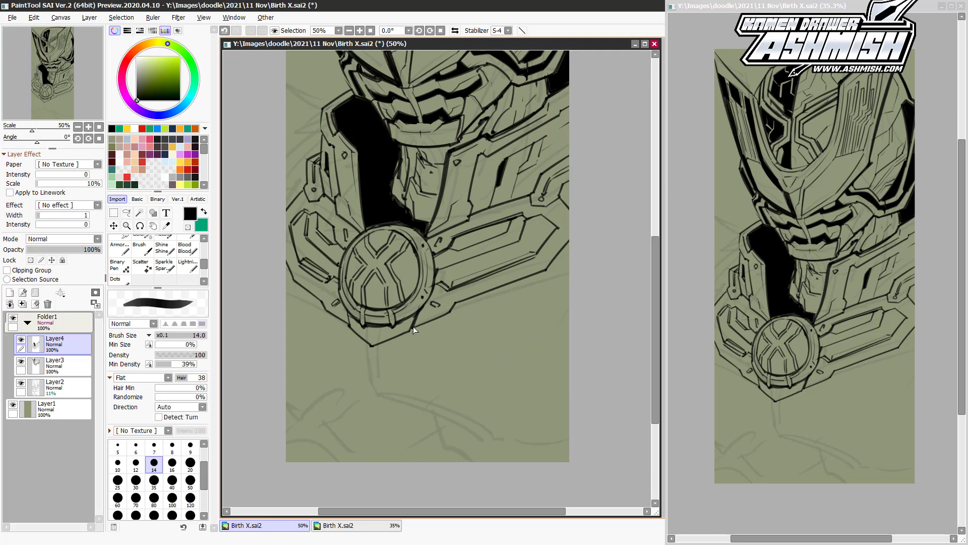
{"action": "key", "text": "l"}
{"action": "left_click_drag", "start_coordinate": [366, 265], "coordinate": [358, 271]}
{"action": "key", "text": "n"}
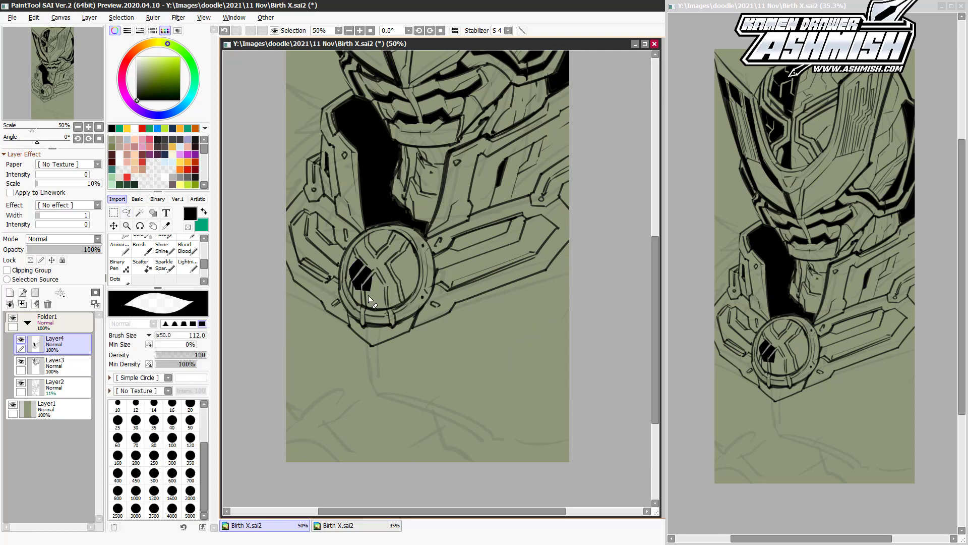
{"action": "key", "text": "ctrl+z"}
- Fill the space behind the left collar with black and draw a curved shoulder contour over it
{"action": "scroll", "coordinate": [353, 328], "scroll_direction": "up", "scroll_amount": 3}
{"action": "key", "text": "b"}
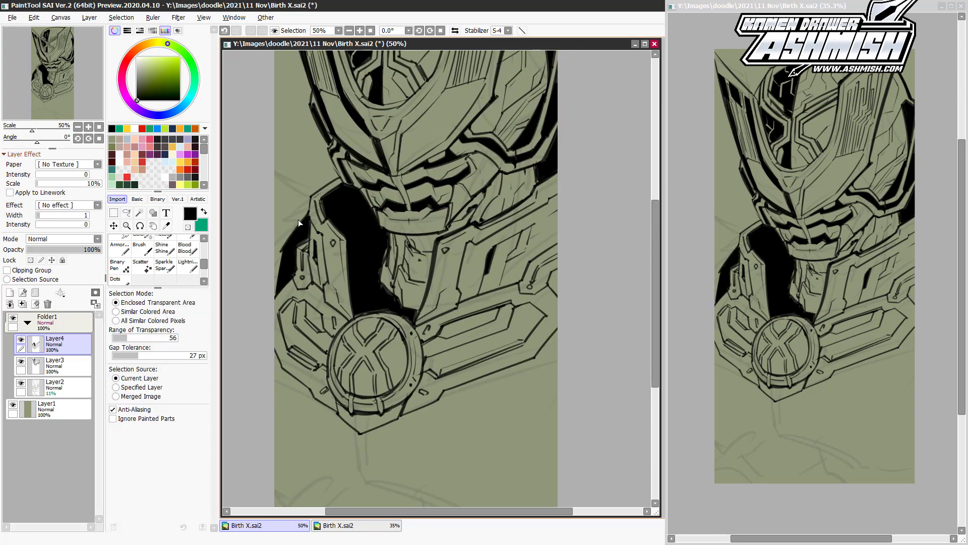
{"action": "mouse_move", "coordinate": [331, 172]}
{"action": "left_mouse_down"}
{"action": "mouse_move", "coordinate": [288, 205]}
{"action": "mouse_move", "coordinate": [287, 221]}
{"action": "left_mouse_up"}
- Add small marks to the right inset panel and fill the lower part of the left inset panel with black
{"action": "scroll", "coordinate": [440, 337], "scroll_direction": "down", "scroll_amount": 3}
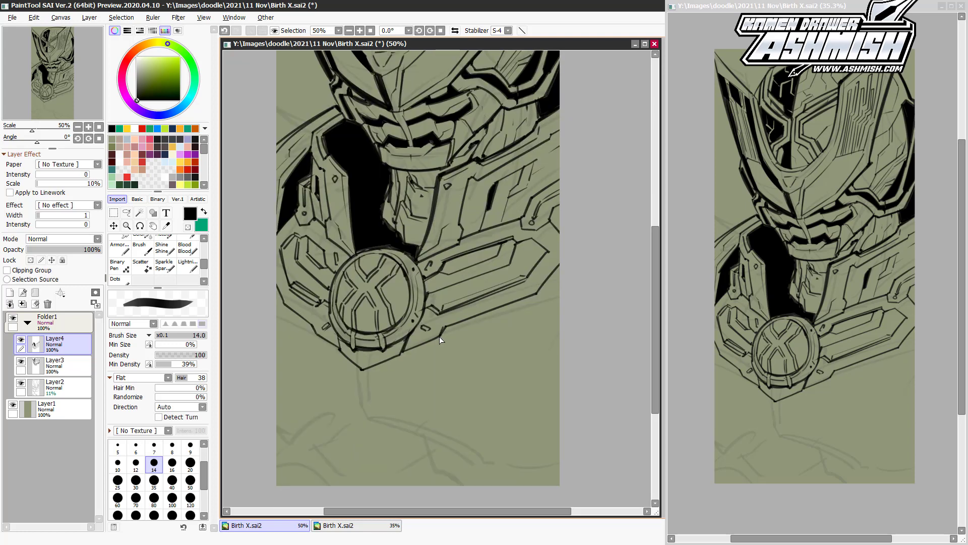
{"action": "left_click_drag", "start_coordinate": [536, 277], "coordinate": [539, 280]}
{"action": "key", "text": "h"}
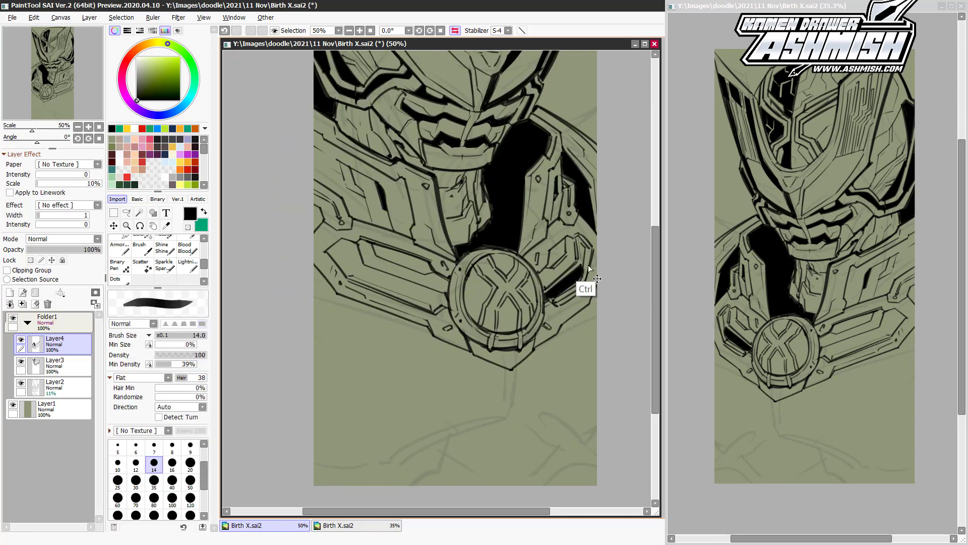
{"action": "key", "text": "h"}
- Erase thin jagged highlight lines out of the black area between the left collar and the neck
{"action": "key", "text": "e"}
{"action": "left_click_drag", "start_coordinate": [367, 216], "coordinate": [365, 216]}
{"action": "key", "text": "h"}
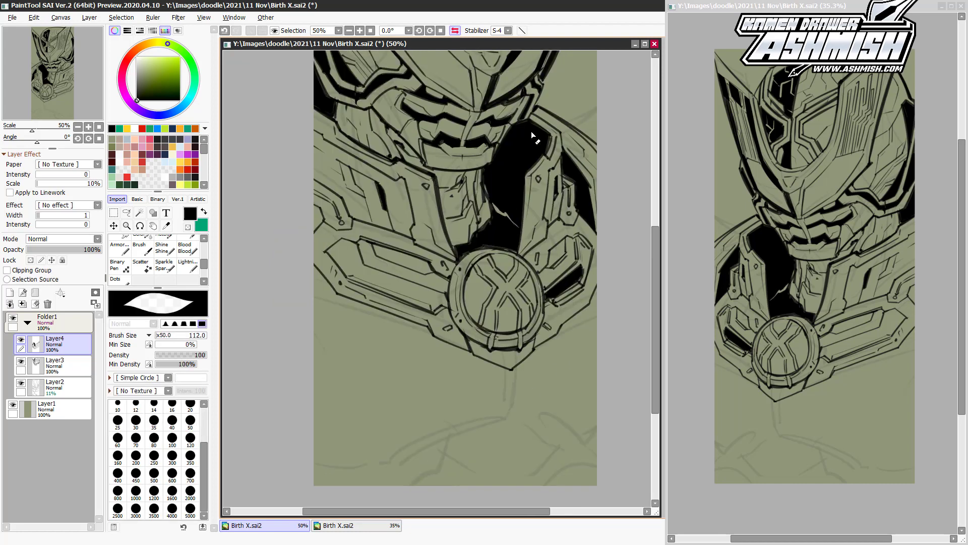
{"action": "key", "text": "e"}
{"action": "key", "text": "h"}
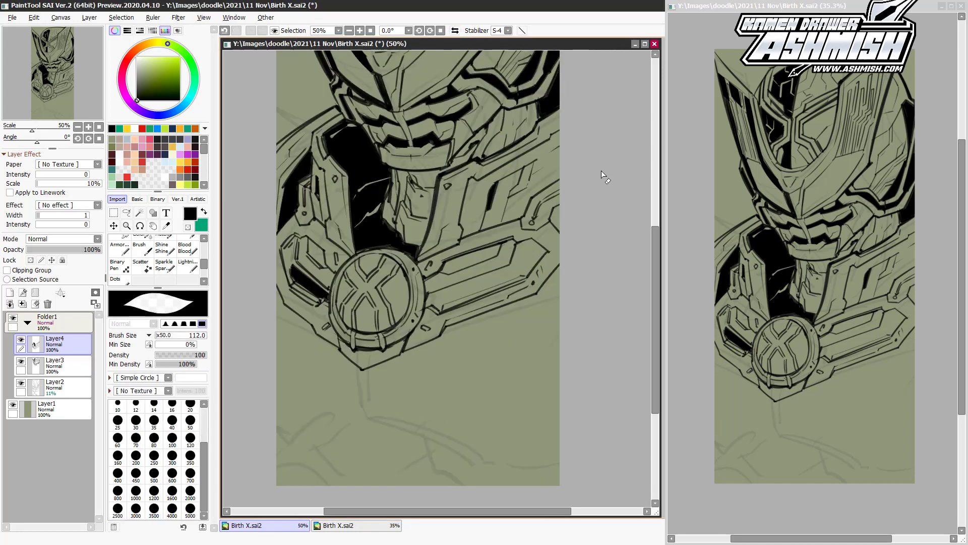
- Fill the gaps around the chest bands and the medallion's lower notch with black, and draw a short double centre line below the bands
{"action": "scroll", "coordinate": [353, 323], "scroll_direction": "down", "scroll_amount": 3}
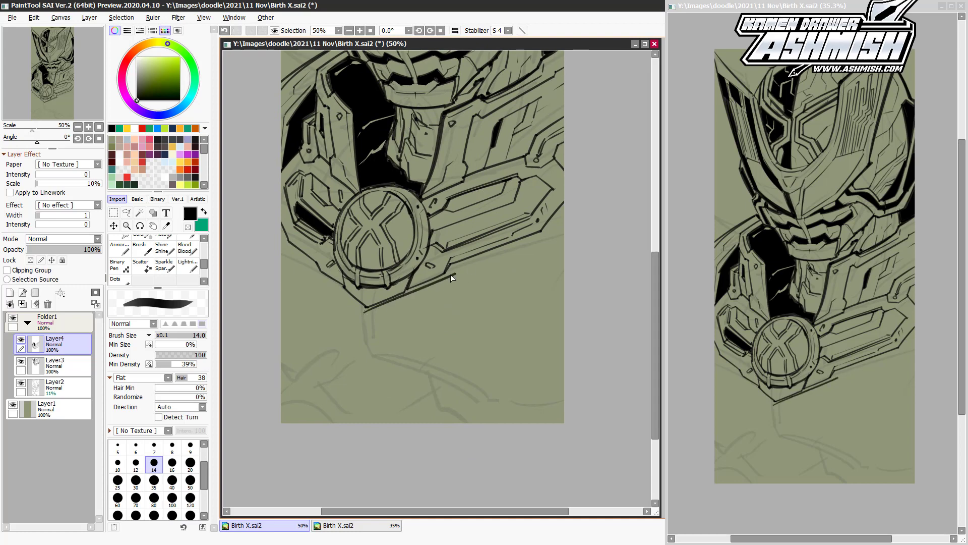
{"action": "key", "text": "w"}
{"action": "scroll", "coordinate": [411, 237], "scroll_direction": "up", "scroll_amount": 9}
{"action": "key", "text": "b"}
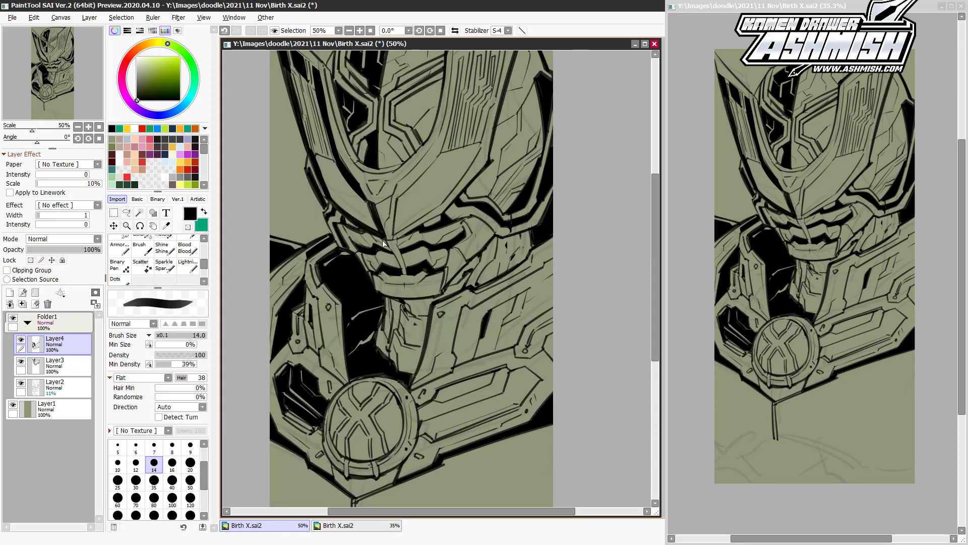
{"action": "scroll", "coordinate": [404, 262], "scroll_direction": "down", "scroll_amount": 9}
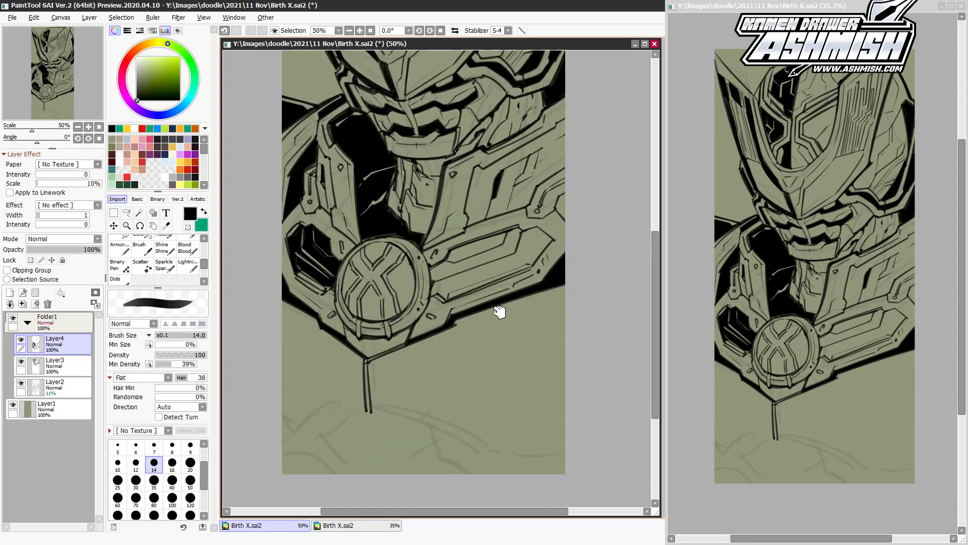
{"action": "left_click_drag", "start_coordinate": [385, 252], "coordinate": [380, 252]}
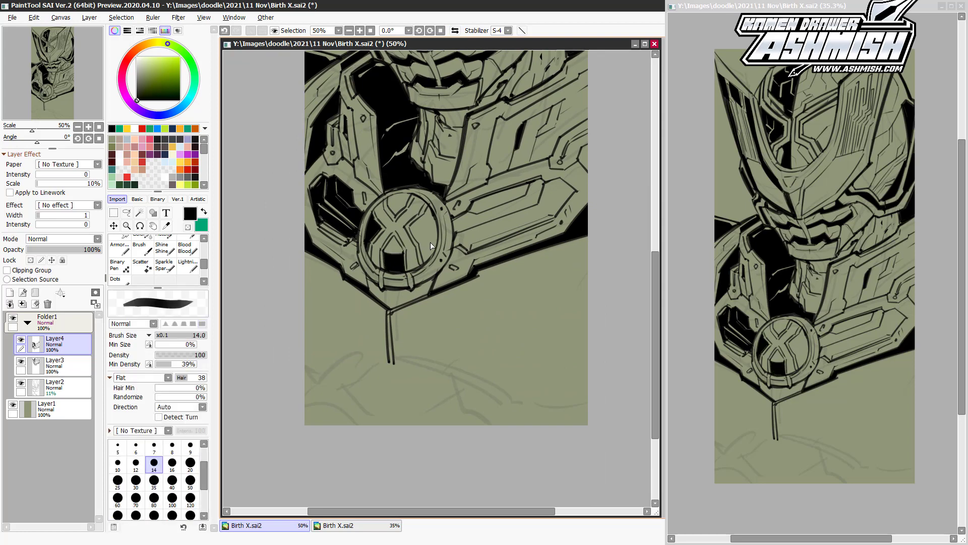
{"action": "left_click_drag", "start_coordinate": [551, 191], "coordinate": [443, 261]}
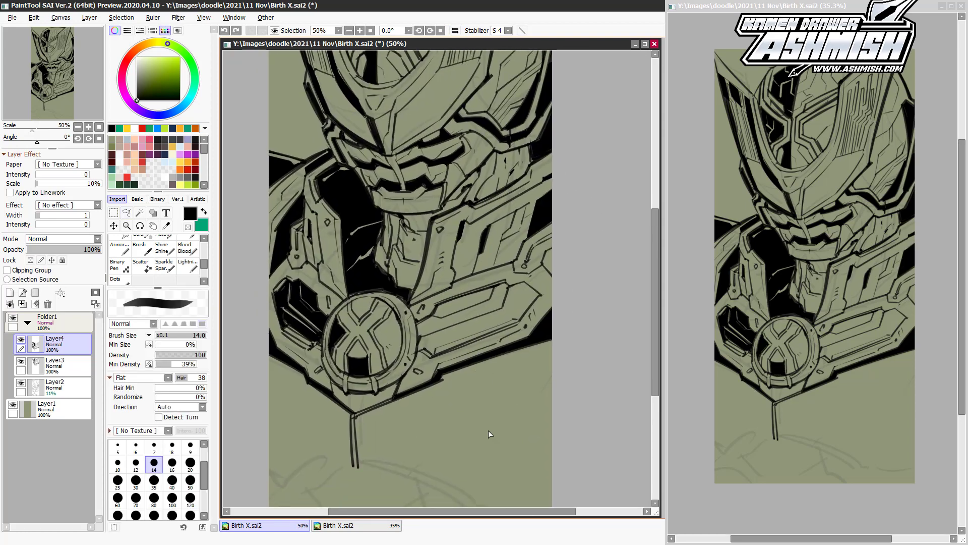
- Draw the lower chest contours curving outward to both canvas edges from the end of the centre line
{"action": "scroll", "coordinate": [489, 431], "scroll_direction": "down", "scroll_amount": 3}
{"action": "scroll", "coordinate": [388, 318], "scroll_direction": "down", "scroll_amount": 1}
{"action": "mouse_move", "coordinate": [340, 290]}
{"action": "left_mouse_down"}
{"action": "mouse_move", "coordinate": [370, 273]}
{"action": "mouse_move", "coordinate": [497, 308]}
{"action": "mouse_move", "coordinate": [508, 324]}
{"action": "left_mouse_up"}
{"action": "key", "text": "h"}
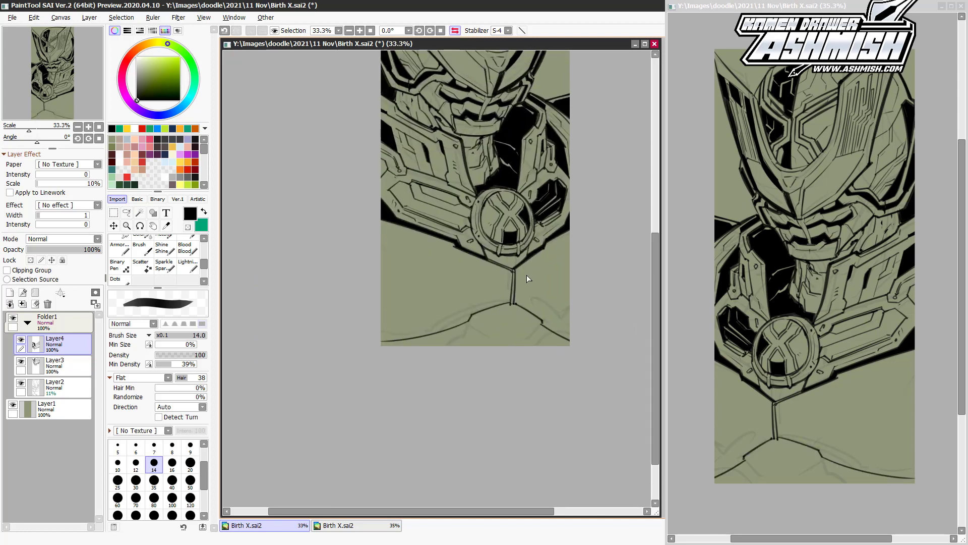
- Draw matching angled inner outlines for the two chest plates on both sides of the centre line
{"action": "key", "text": "h"}
{"action": "left_click_drag", "start_coordinate": [371, 293], "coordinate": [373, 276]}
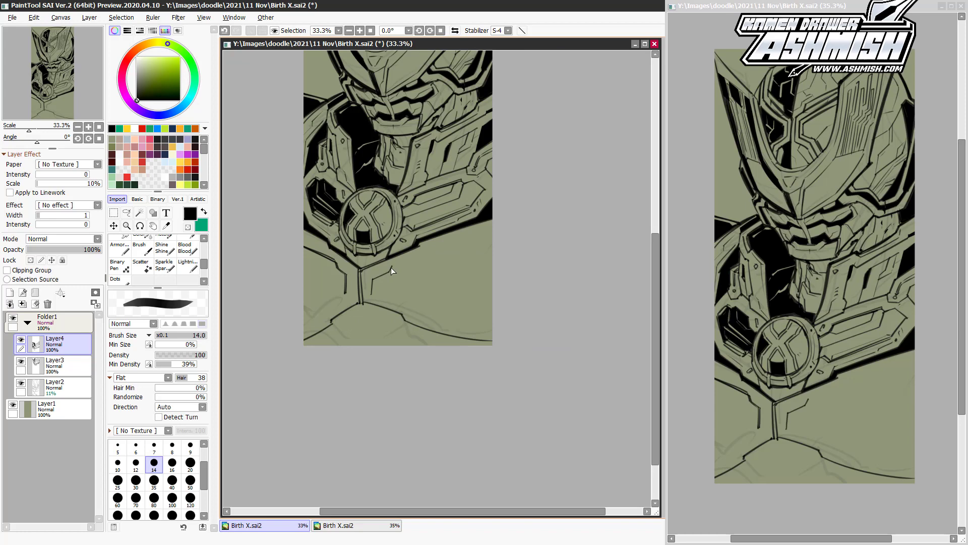
{"action": "key", "text": "h"}
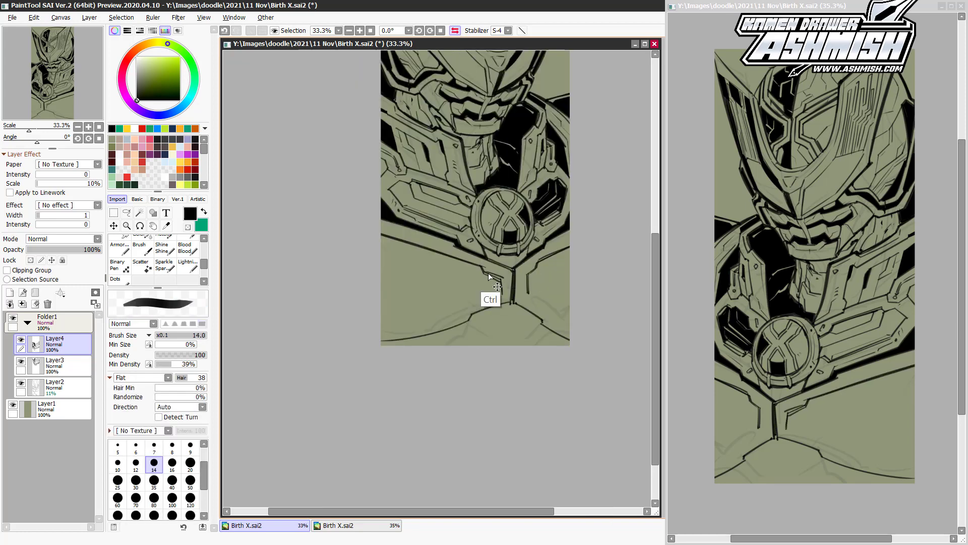
{"action": "key", "text": "e"}
{"action": "key", "text": "h"}
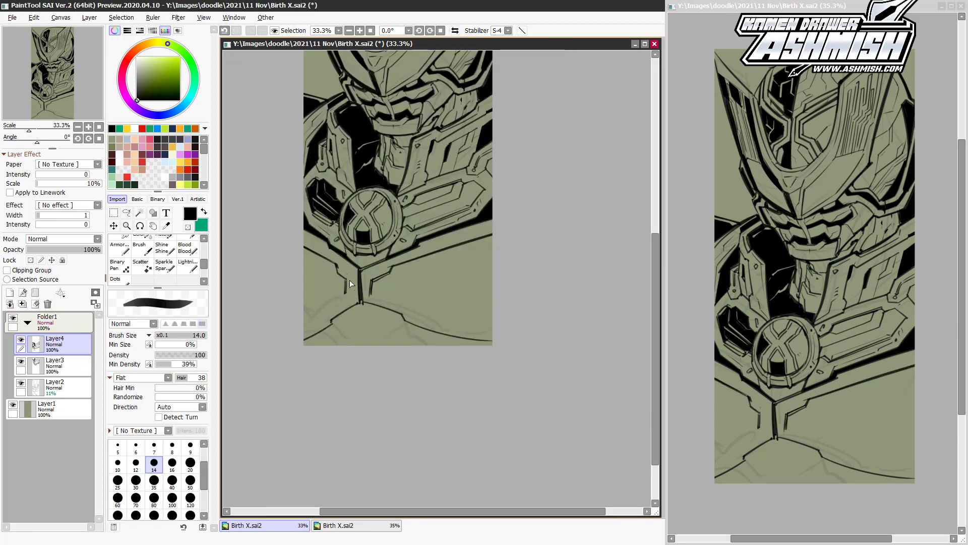
{"action": "key", "text": "b"}
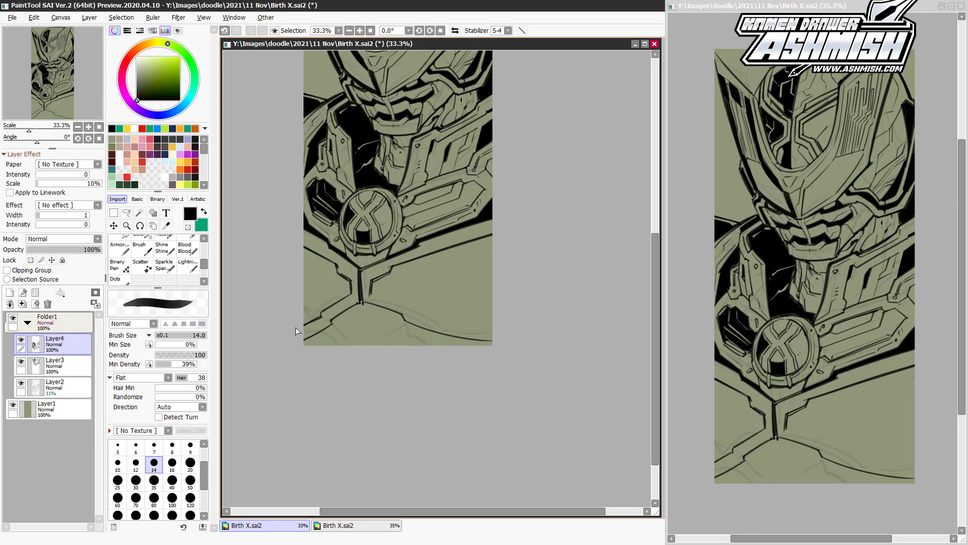
- Draw a stepped second outline along the lower edges of the chest plates
{"action": "key", "text": "h"}
{"action": "mouse_move", "coordinate": [420, 322]}
{"action": "left_mouse_down"}
{"action": "mouse_move", "coordinate": [378, 329]}
{"action": "mouse_move", "coordinate": [471, 301]}
{"action": "left_mouse_up"}
{"action": "left_click_drag", "start_coordinate": [381, 339], "coordinate": [436, 331]}
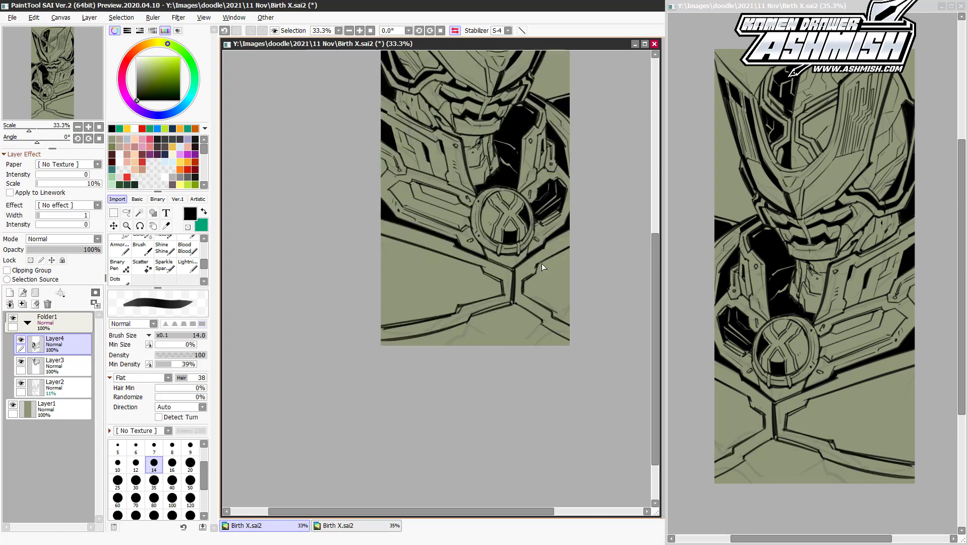
{"action": "key", "text": "h"}
- Add parallel edge lines and small rivet marks beneath the chest bands, and reinforce the lines branching from the centre line
{"action": "left_click_drag", "start_coordinate": [431, 246], "coordinate": [492, 227]}
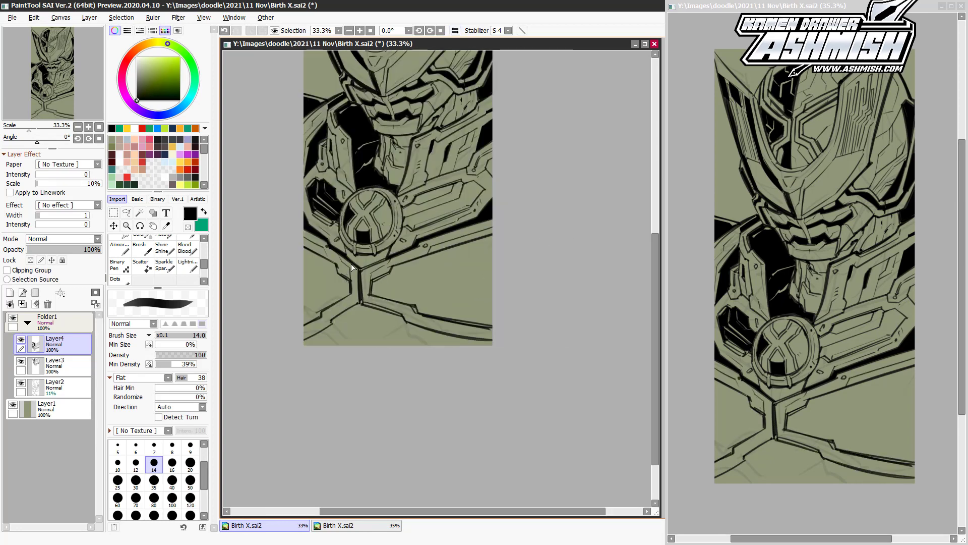
{"action": "mouse_move", "coordinate": [358, 302]}
{"action": "left_mouse_down"}
{"action": "mouse_move", "coordinate": [328, 318]}
{"action": "mouse_move", "coordinate": [405, 320]}
{"action": "left_mouse_up"}
{"action": "key", "text": "h"}
{"action": "key", "text": "e"}
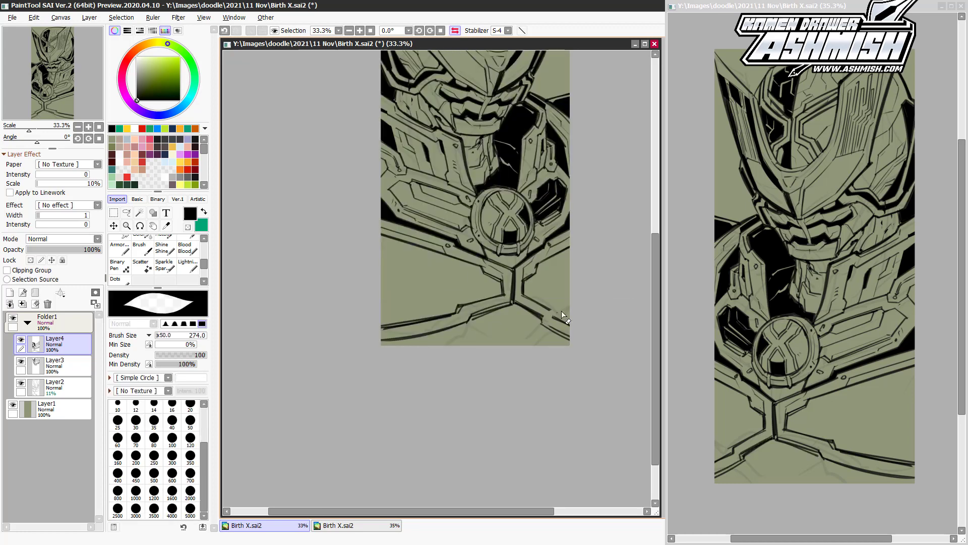
{"action": "key", "text": "b"}
{"action": "left_click_drag", "start_coordinate": [562, 311], "coordinate": [550, 310]}
- Draw an angular double-outlined abdominal plate below the point where the chest plates meet
{"action": "key", "text": "h"}
{"action": "mouse_move", "coordinate": [332, 317]}
{"action": "left_mouse_down"}
{"action": "mouse_move", "coordinate": [343, 327]}
{"action": "mouse_move", "coordinate": [403, 319]}
{"action": "left_mouse_up"}
{"action": "mouse_move", "coordinate": [335, 332]}
{"action": "left_mouse_down"}
{"action": "mouse_move", "coordinate": [329, 336]}
{"action": "mouse_move", "coordinate": [367, 319]}
{"action": "mouse_move", "coordinate": [339, 334]}
{"action": "mouse_move", "coordinate": [353, 314]}
{"action": "mouse_move", "coordinate": [383, 324]}
{"action": "mouse_move", "coordinate": [348, 326]}
{"action": "mouse_move", "coordinate": [321, 313]}
{"action": "left_mouse_up"}
{"action": "key", "text": "ctrl+z"}
{"action": "key", "text": "h"}
{"action": "key", "text": "h"}
{"action": "key", "text": "ctrl+z"}
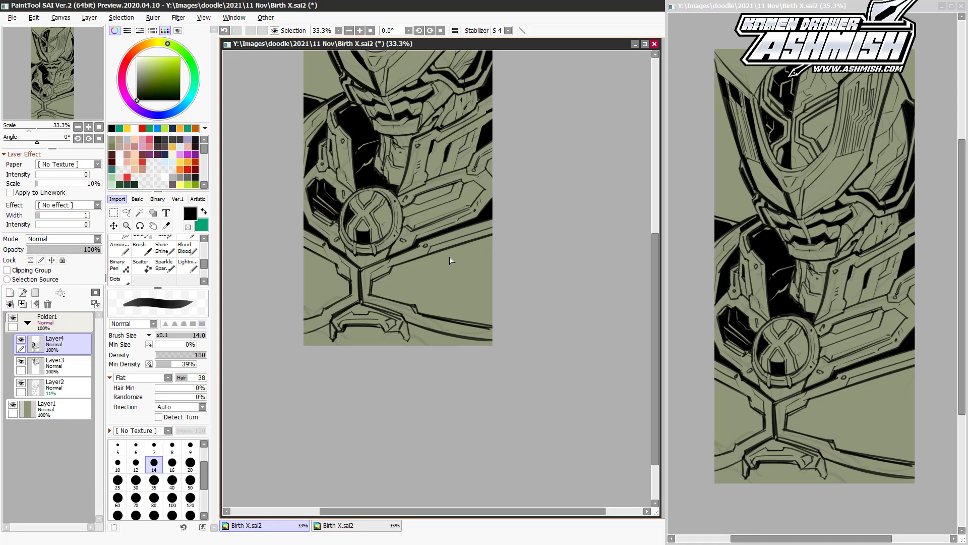
- Draw an angular inset panel with edge lines and small diagonal slots on the right chest plate
{"action": "left_click_drag", "start_coordinate": [398, 275], "coordinate": [490, 245]}
{"action": "left_click_drag", "start_coordinate": [434, 274], "coordinate": [490, 252]}
{"action": "mouse_move", "coordinate": [398, 291]}
{"action": "left_mouse_down"}
{"action": "mouse_move", "coordinate": [485, 295]}
{"action": "mouse_move", "coordinate": [464, 311]}
{"action": "mouse_move", "coordinate": [488, 310]}
{"action": "left_mouse_up"}
{"action": "key", "text": "ctrl+z"}
{"action": "key", "text": "h"}
{"action": "key", "text": "h"}
{"action": "left_click_drag", "start_coordinate": [460, 251], "coordinate": [481, 244]}
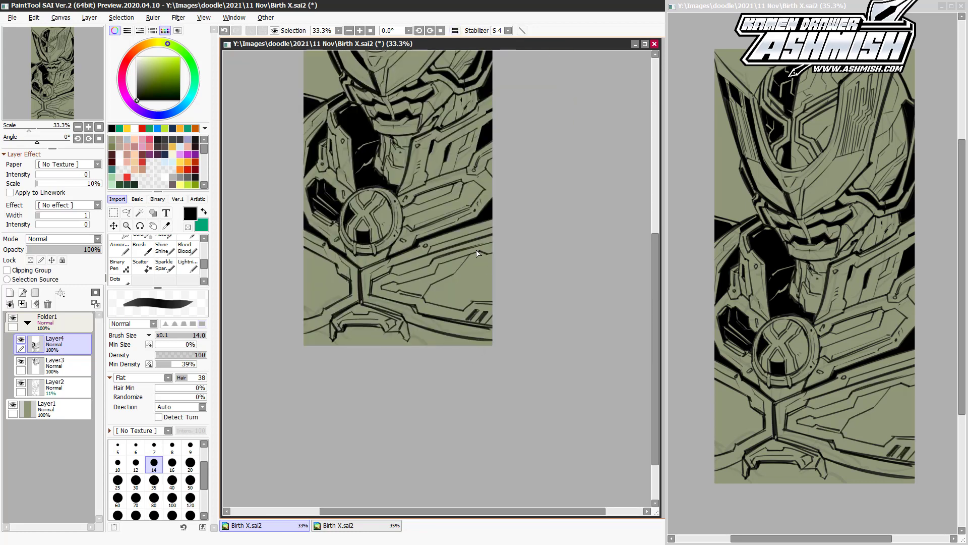
- Outline a matching inset panel on the left chest plate and fill it with black
{"action": "key", "text": "h"}
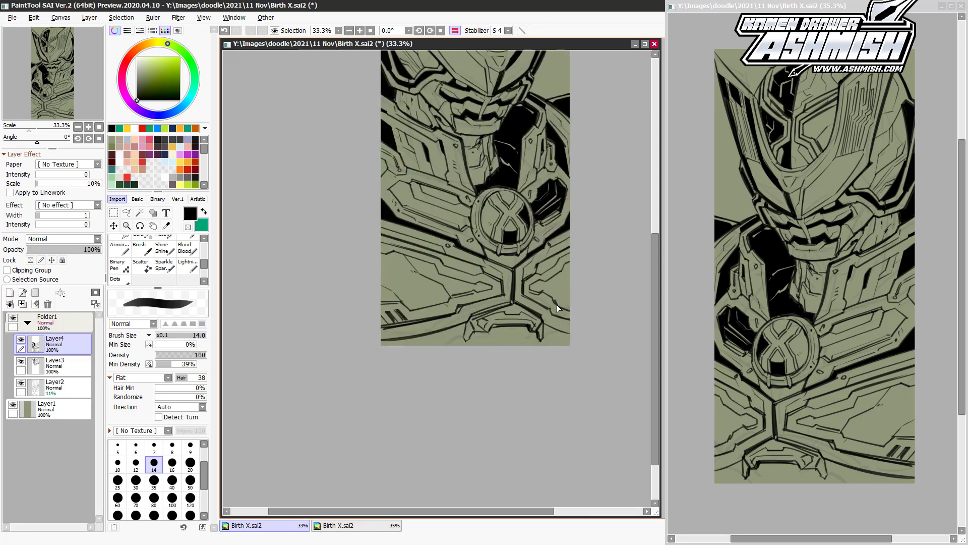
{"action": "key", "text": "h"}
{"action": "key", "text": "h"}
{"action": "key", "text": "g"}
{"action": "left_click", "coordinate": [556, 298]}
{"action": "key", "text": "b"}
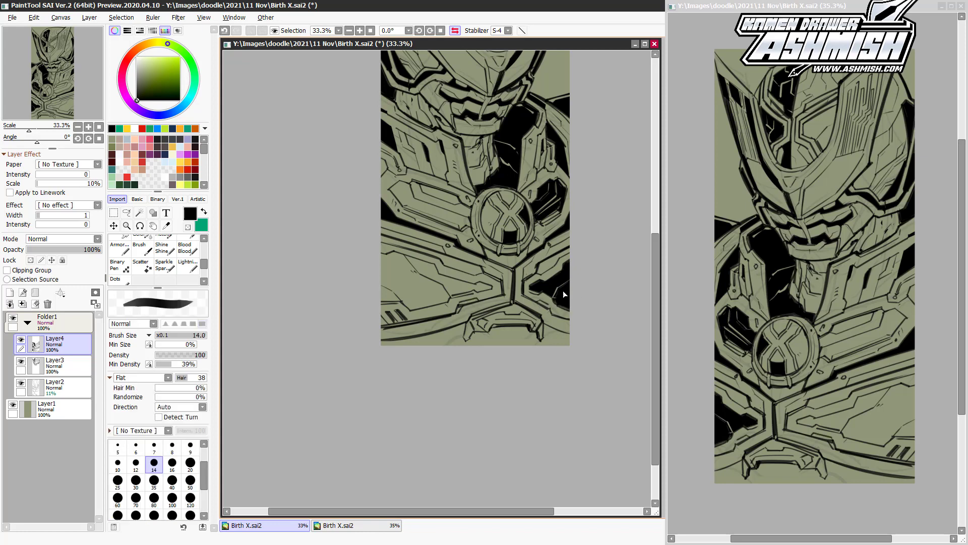
- Add inner outlines to the abdominal plate, side contours along the canvas bottom and small panel marks on the chest
{"action": "key", "text": "h"}
{"action": "mouse_move", "coordinate": [452, 338]}
{"action": "left_mouse_down"}
{"action": "mouse_move", "coordinate": [474, 298]}
{"action": "mouse_move", "coordinate": [443, 318]}
{"action": "mouse_move", "coordinate": [492, 307]}
{"action": "left_mouse_up"}
{"action": "key", "text": "h"}
{"action": "key", "text": "h"}
{"action": "mouse_move", "coordinate": [370, 320]}
{"action": "left_mouse_down"}
{"action": "mouse_move", "coordinate": [343, 316]}
{"action": "mouse_move", "coordinate": [505, 315]}
{"action": "left_mouse_up"}
{"action": "left_click_drag", "start_coordinate": [340, 317], "coordinate": [323, 308]}
{"action": "left_click_drag", "start_coordinate": [494, 310], "coordinate": [419, 293]}
{"action": "left_click_drag", "start_coordinate": [340, 290], "coordinate": [337, 297]}
{"action": "key", "text": "h"}
{"action": "left_click_drag", "start_coordinate": [498, 237], "coordinate": [508, 230]}
{"action": "key", "text": "h"}
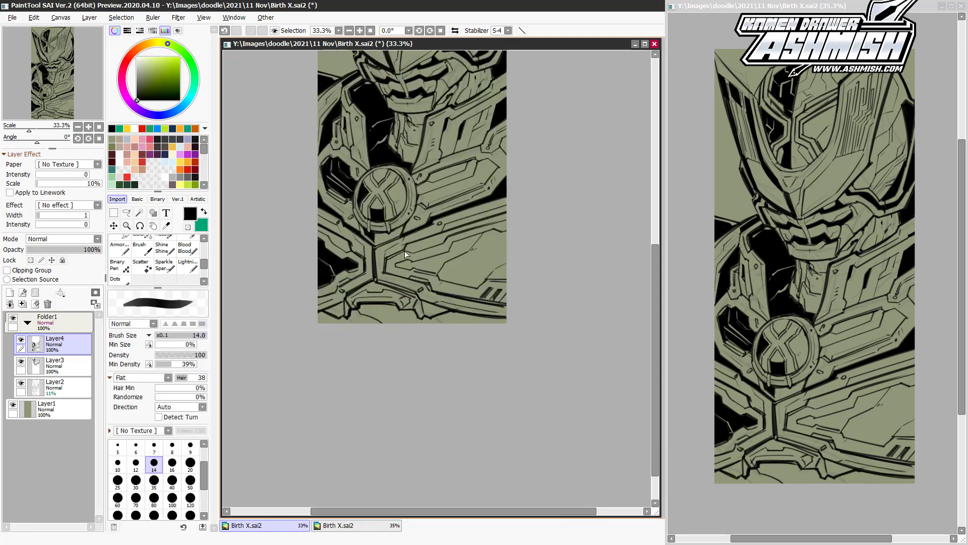
- Draw the remaining contours around the abdominal plate and fill the gaps at the bottom of the canvas with black
{"action": "mouse_move", "coordinate": [434, 236]}
{"action": "left_mouse_down"}
{"action": "mouse_move", "coordinate": [547, 184]}
{"action": "mouse_move", "coordinate": [527, 294]}
{"action": "mouse_move", "coordinate": [407, 320]}
{"action": "mouse_move", "coordinate": [466, 298]}
{"action": "left_mouse_up"}
{"action": "left_click_drag", "start_coordinate": [478, 344], "coordinate": [489, 338]}
{"action": "left_click_drag", "start_coordinate": [495, 290], "coordinate": [479, 305]}
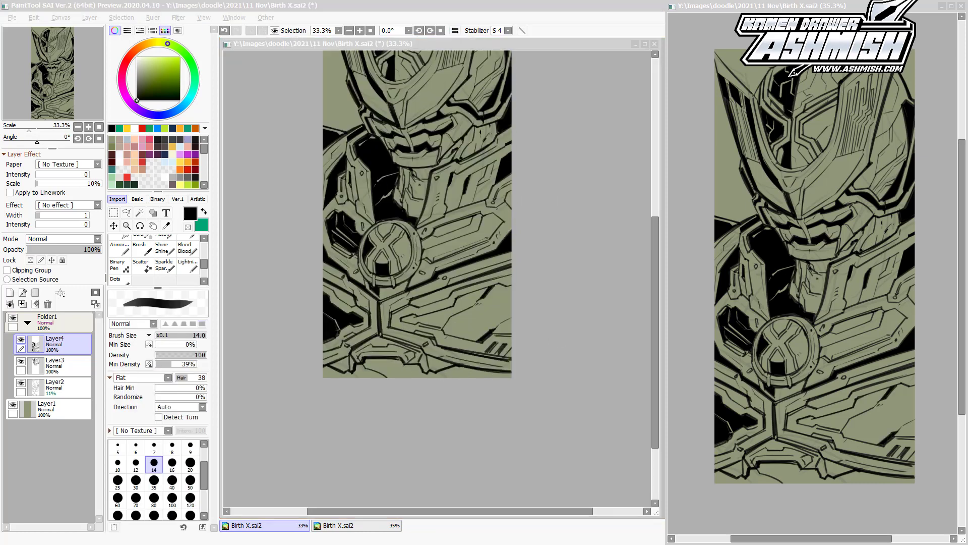
{"action": "left_click", "coordinate": [470, 374]}
{"action": "key", "text": "h"}
{"action": "key", "text": "w"}
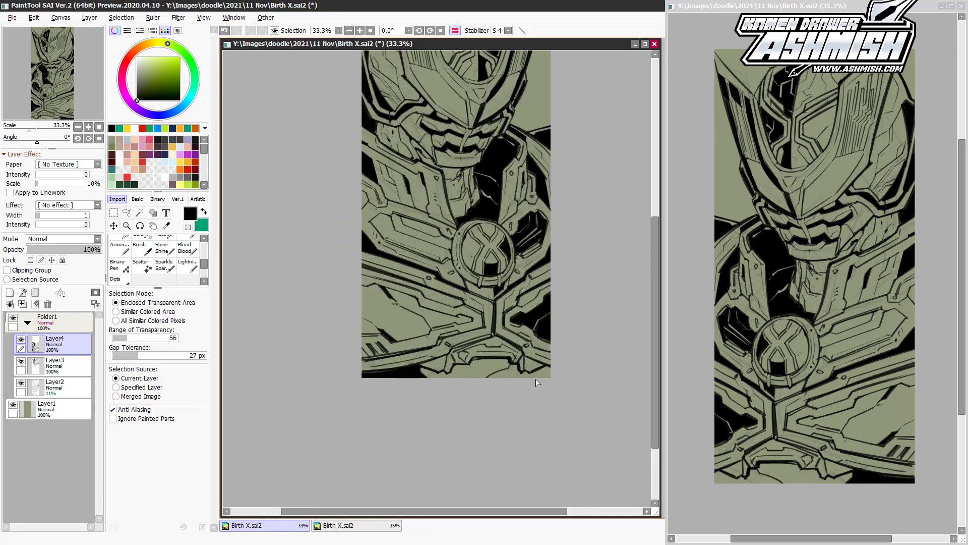
{"action": "key", "text": "h"}
{"action": "key", "text": "b"}
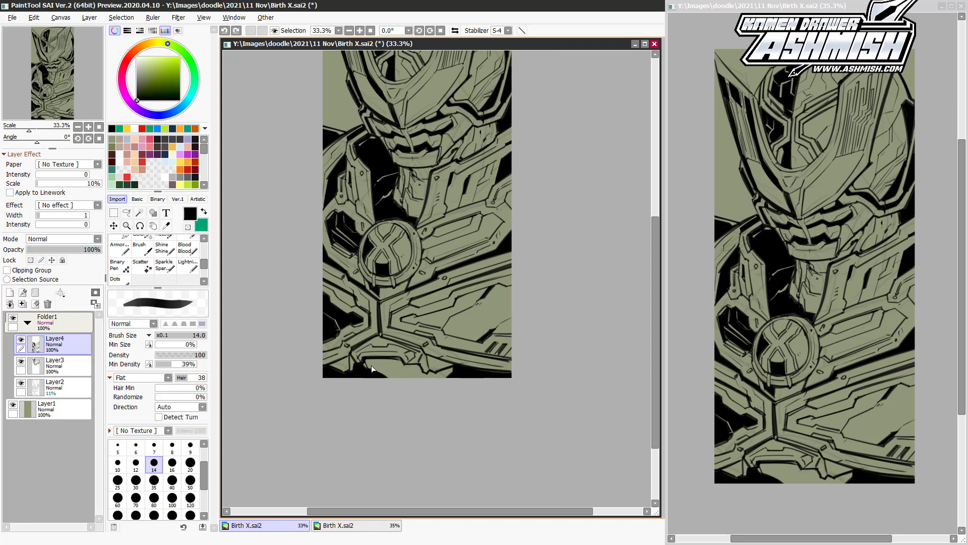
- Add thin detail lines to the grooves of both helmet fins
{"action": "left_click_drag", "start_coordinate": [555, 292], "coordinate": [524, 374]}
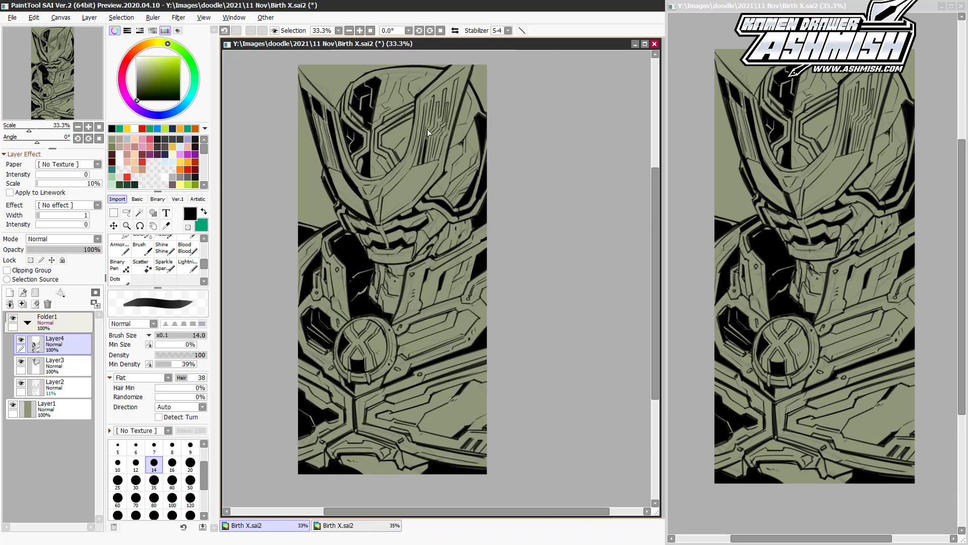
{"action": "left_click_drag", "start_coordinate": [427, 129], "coordinate": [437, 159]}
{"action": "left_click_drag", "start_coordinate": [328, 140], "coordinate": [337, 170]}
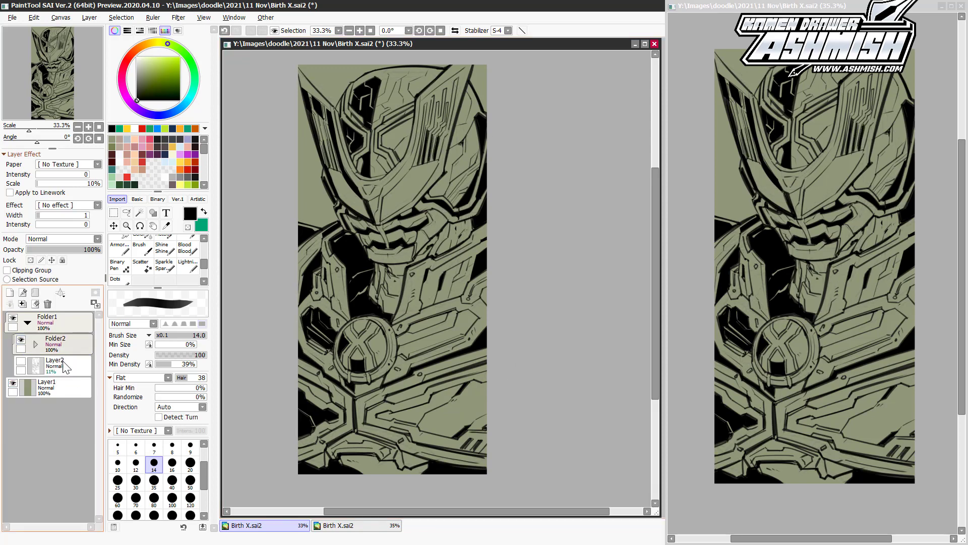
- Group the line-art layers in a folder, hide the rough sketch and fill the figure with white on a new layer beneath
{"action": "left_click", "coordinate": [479, 84]}
{"action": "left_click", "coordinate": [262, 30]}
{"action": "scroll", "coordinate": [498, 413], "scroll_direction": "down", "scroll_amount": 2}
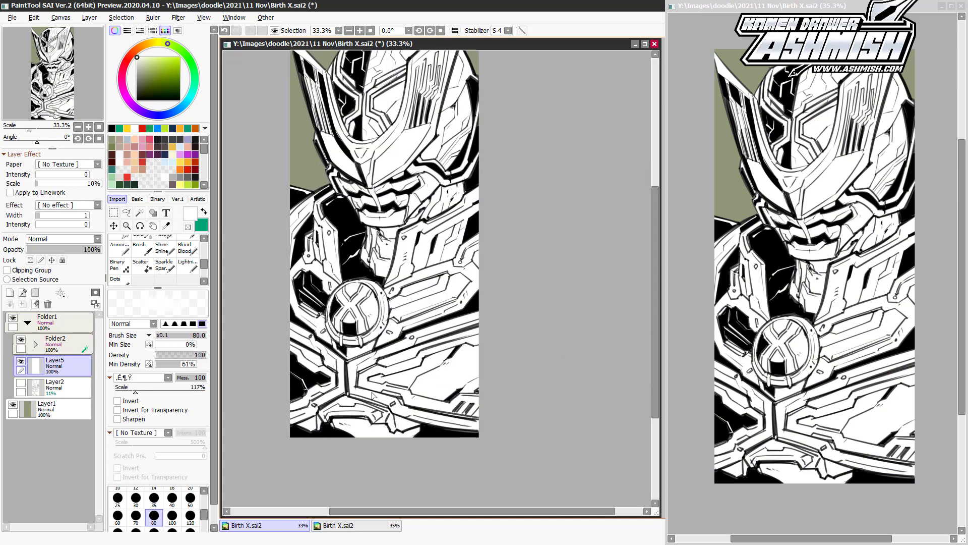
- On a new layer in the line-art folder, add short black shading strokes to the abdominal plate and lower chest
{"action": "mouse_move", "coordinate": [414, 376]}
{"action": "left_mouse_down"}
{"action": "mouse_move", "coordinate": [436, 403]}
{"action": "mouse_move", "coordinate": [473, 367]}
{"action": "left_mouse_up"}
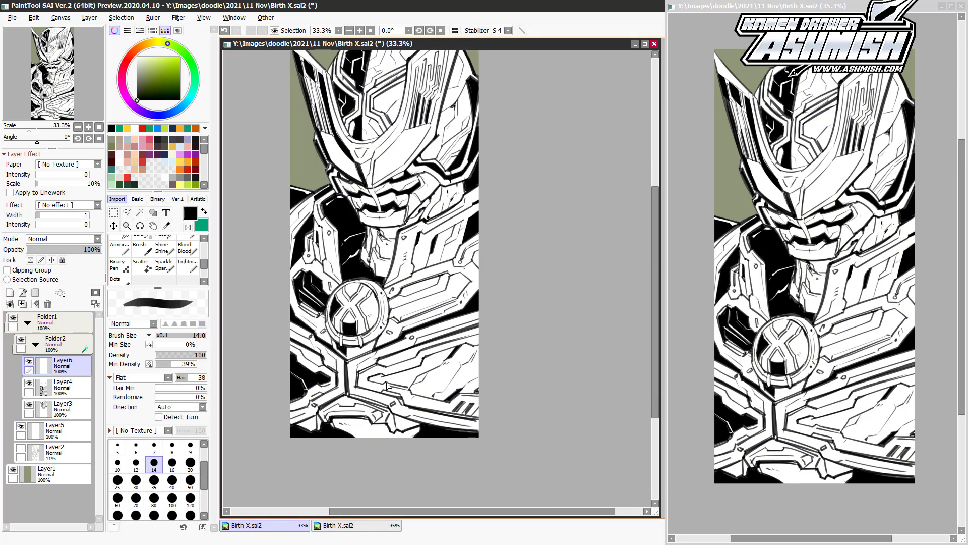
{"action": "left_click_drag", "start_coordinate": [387, 385], "coordinate": [408, 374]}
{"action": "left_click_drag", "start_coordinate": [303, 357], "coordinate": [306, 361]}
{"action": "key", "text": "ctrl+z"}
{"action": "mouse_move", "coordinate": [291, 427]}
{"action": "left_mouse_down"}
{"action": "mouse_move", "coordinate": [344, 404]}
{"action": "mouse_move", "coordinate": [362, 418]}
{"action": "left_mouse_up"}
{"action": "left_click_drag", "start_coordinate": [406, 440], "coordinate": [417, 430]}
{"action": "left_click_drag", "start_coordinate": [394, 313], "coordinate": [405, 301]}
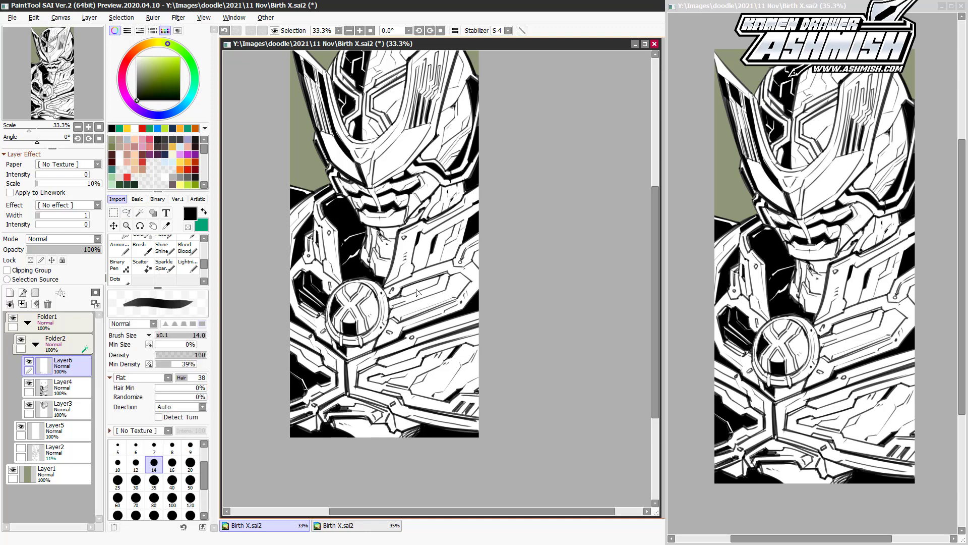
- Add fine black hatching and accent strokes across the medallion, chest bands, collar, neck and side of the helmet
{"action": "left_click_drag", "start_coordinate": [346, 295], "coordinate": [355, 285]}
{"action": "left_click_drag", "start_coordinate": [291, 293], "coordinate": [297, 314]}
{"action": "left_click_drag", "start_coordinate": [302, 375], "coordinate": [317, 360]}
{"action": "left_click_drag", "start_coordinate": [292, 233], "coordinate": [310, 208]}
{"action": "left_click_drag", "start_coordinate": [408, 270], "coordinate": [419, 240]}
{"action": "mouse_move", "coordinate": [475, 214]}
{"action": "left_mouse_down"}
{"action": "mouse_move", "coordinate": [446, 184]}
{"action": "mouse_move", "coordinate": [437, 147]}
{"action": "left_mouse_up"}
{"action": "left_click_drag", "start_coordinate": [439, 151], "coordinate": [420, 183]}
{"action": "left_click_drag", "start_coordinate": [346, 255], "coordinate": [371, 253]}
{"action": "left_click_drag", "start_coordinate": [442, 341], "coordinate": [457, 322]}
{"action": "mouse_move", "coordinate": [342, 262]}
{"action": "left_mouse_down"}
{"action": "mouse_move", "coordinate": [394, 246]}
{"action": "mouse_move", "coordinate": [420, 222]}
{"action": "left_mouse_up"}
{"action": "left_click_drag", "start_coordinate": [408, 232], "coordinate": [446, 215]}
{"action": "left_click_drag", "start_coordinate": [409, 252], "coordinate": [448, 224]}
{"action": "left_click_drag", "start_coordinate": [334, 316], "coordinate": [436, 305]}
{"action": "left_click_drag", "start_coordinate": [327, 401], "coordinate": [344, 385]}
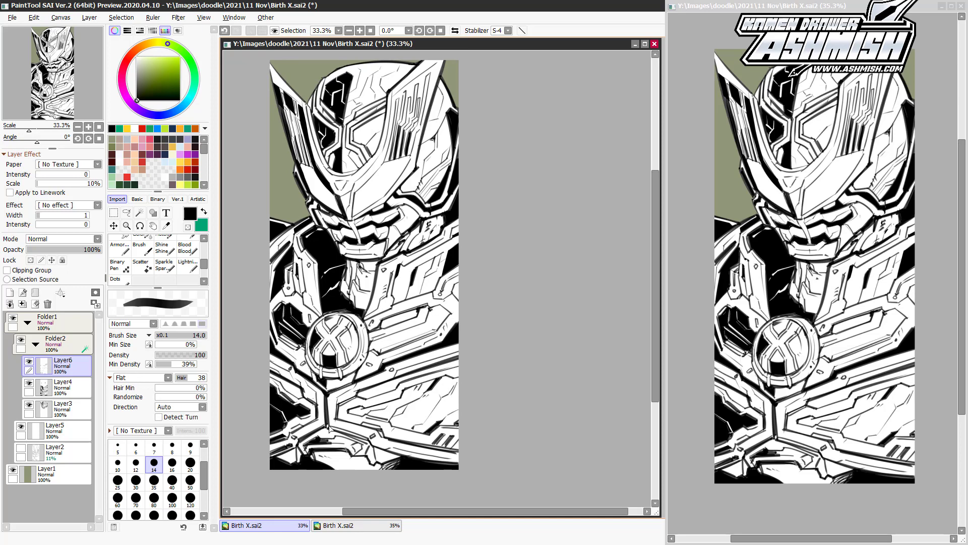
{"action": "mouse_move", "coordinate": [329, 423]}
{"action": "left_mouse_down"}
{"action": "mouse_move", "coordinate": [319, 467]}
{"action": "mouse_move", "coordinate": [289, 458]}
{"action": "left_mouse_up"}
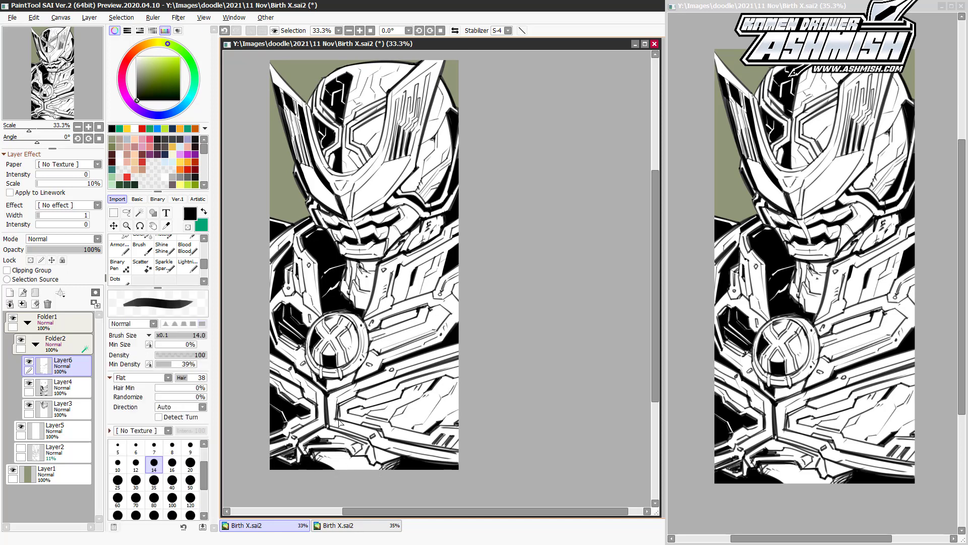
- Add a layer clipped to the line-art folder and paint small white scratches and specks over the black areas
{"action": "key", "text": "ctrl+shift+n"}
{"action": "key", "text": "l"}
{"action": "mouse_move", "coordinate": [341, 96]}
{"action": "left_mouse_down"}
{"action": "mouse_move", "coordinate": [449, 224]}
{"action": "mouse_move", "coordinate": [398, 409]}
{"action": "mouse_move", "coordinate": [319, 358]}
{"action": "mouse_move", "coordinate": [280, 224]}
{"action": "left_mouse_up"}
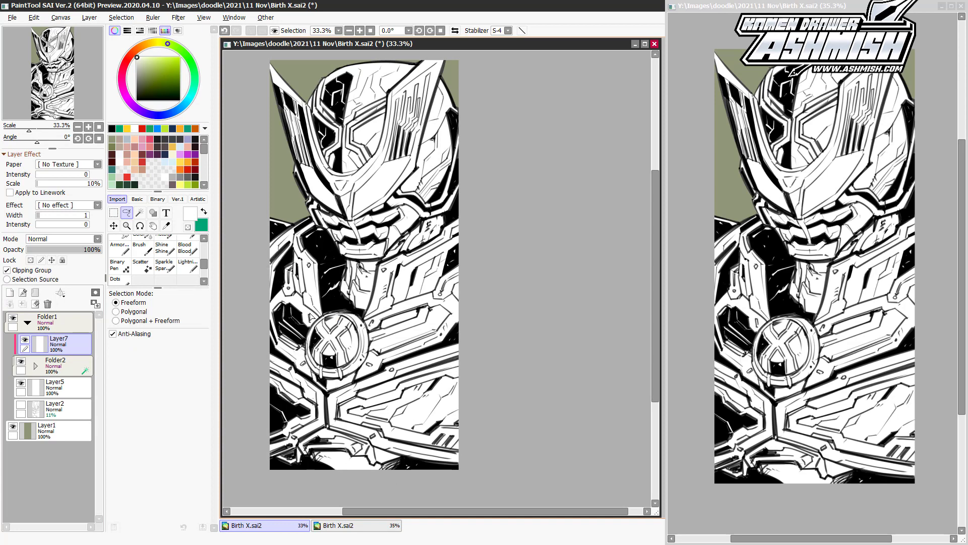
{"action": "key", "text": "b"}
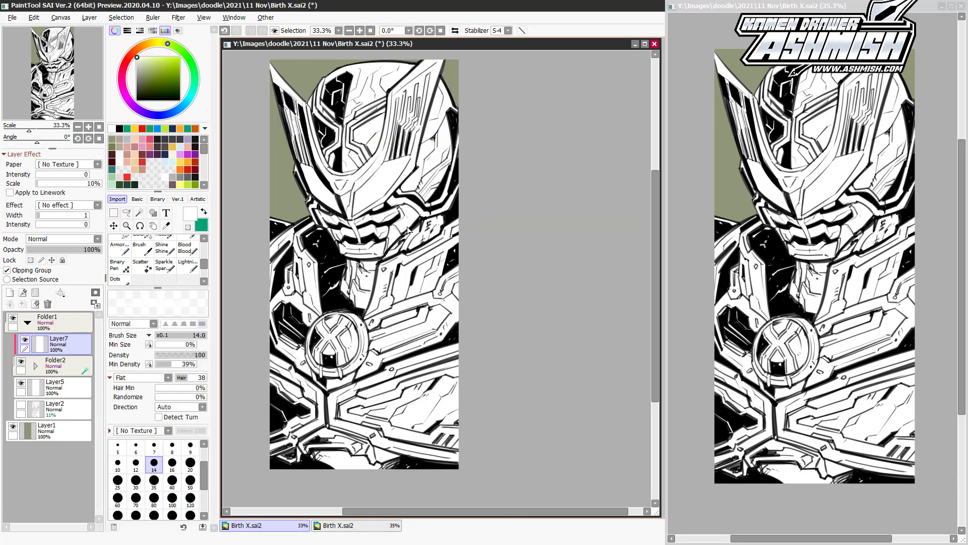
{"action": "left_click_drag", "start_coordinate": [456, 135], "coordinate": [452, 119]}
- Set a blurred merged copy of the line art to Multiply mode at 59% opacity above the clipped layer
{"action": "left_click", "coordinate": [63, 239]}
{"action": "left_click", "coordinate": [69, 254]}
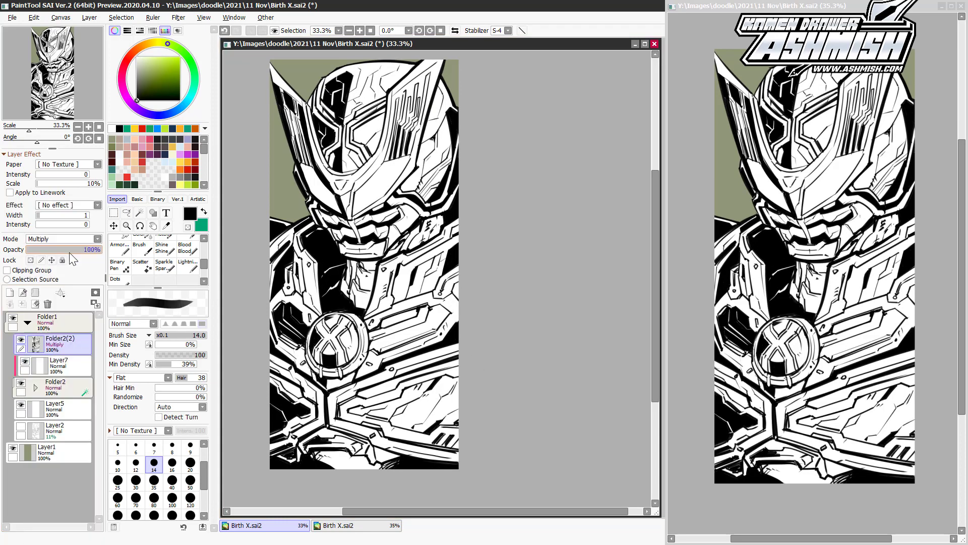
{"action": "double_click", "coordinate": [68, 252]}
{"action": "type", "text": "59"}
{"action": "key", "text": "Return"}
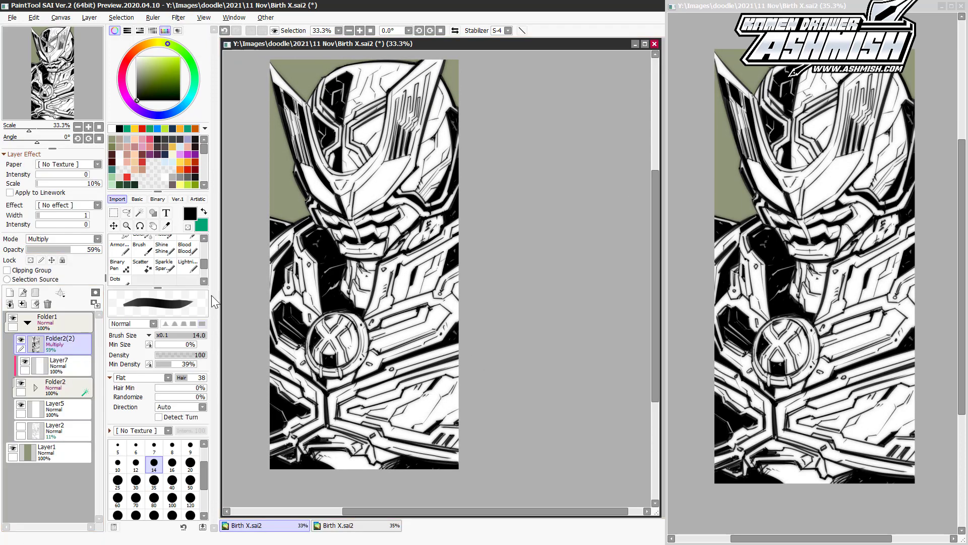
- Create a new layer directly above the olive background layer and fill it with black
{"action": "key", "text": "w"}
{"action": "left_click", "coordinate": [290, 151]}
{"action": "key", "text": "ctrl+shift+n"}
{"action": "key", "text": "alt+BackSpace"}
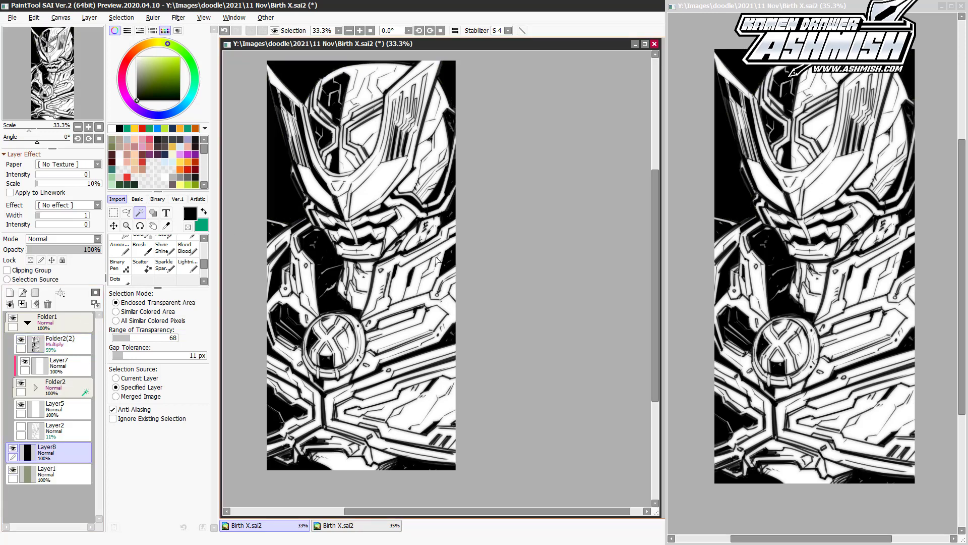
- Paint a thin white outline beside the helmet's horn and jaw on the black background layer and trim it with black
{"action": "key", "text": "b"}
{"action": "key", "text": "h"}
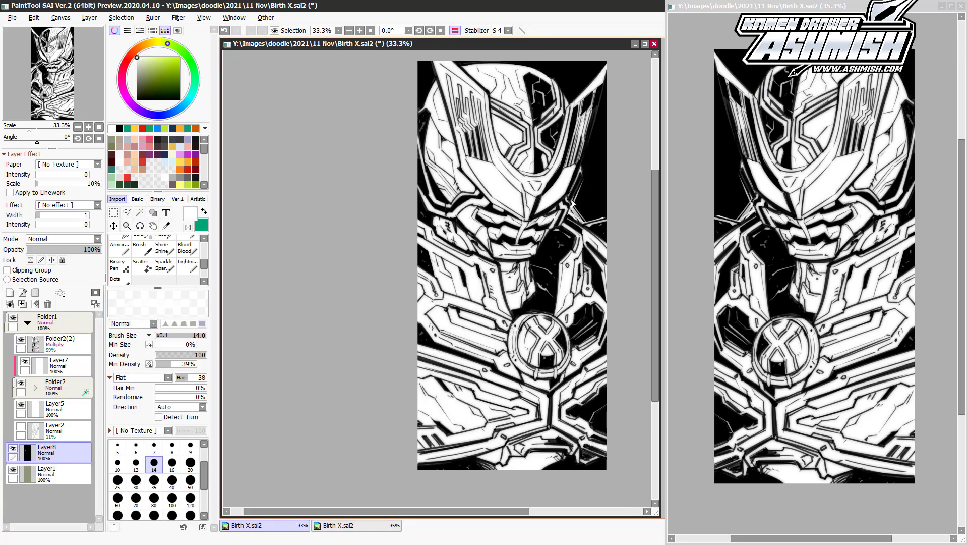
{"action": "key", "text": "h"}
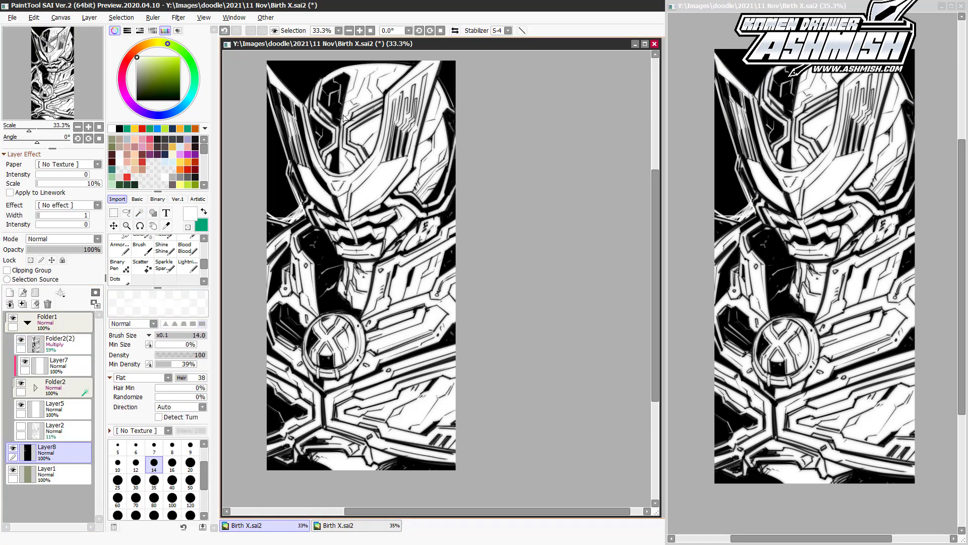
{"action": "left_click", "coordinate": [299, 215], "text": "alt"}
{"action": "left_click_drag", "start_coordinate": [287, 207], "coordinate": [305, 220]}
{"action": "key", "text": "h"}
{"action": "left_click_drag", "start_coordinate": [574, 190], "coordinate": [581, 221]}
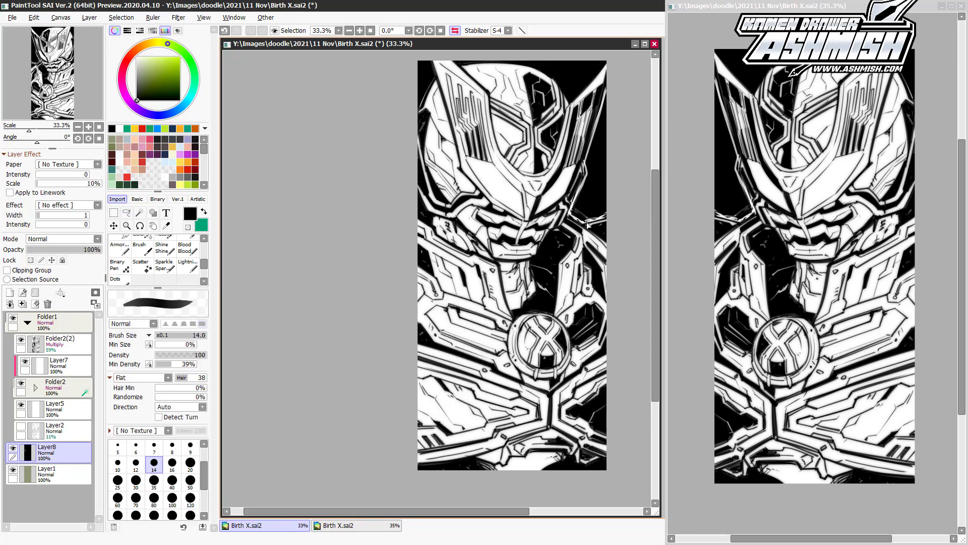
{"action": "key", "text": "h"}
- Recolour the white base fill layer under the line art to dark slate blue
{"action": "left_click", "coordinate": [55, 406]}
{"action": "key", "text": "ctrl+u"}
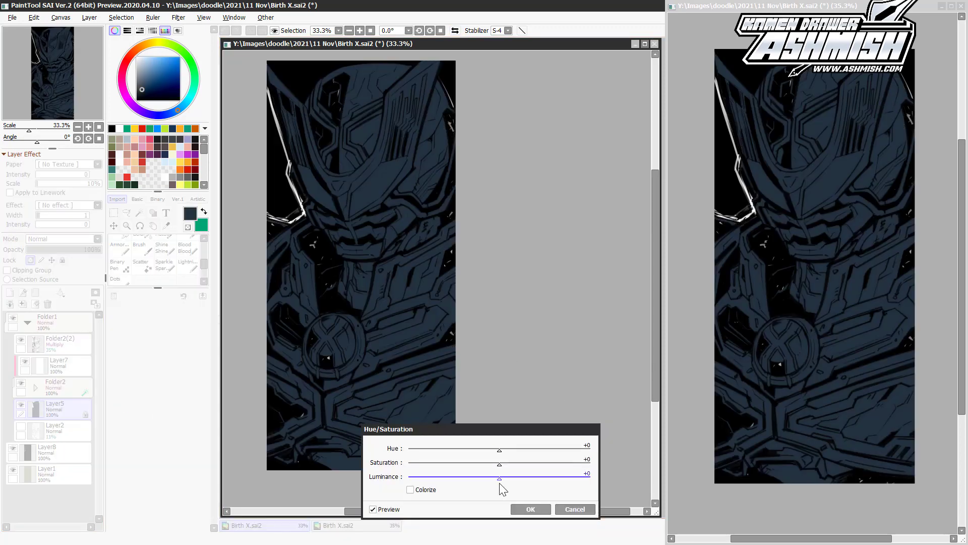
{"action": "key", "text": "Return"}
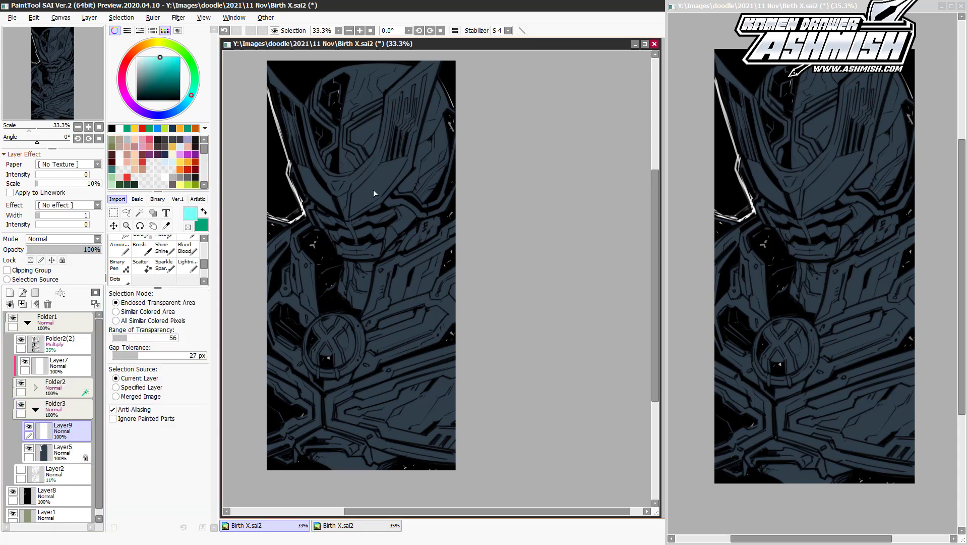
- Fill both eyes and the circuit lines on the horns with bright cyan on the new layer above the base fill
{"action": "left_click_drag", "start_coordinate": [124, 359], "coordinate": [120, 356]}
{"action": "left_click", "coordinate": [404, 177]}
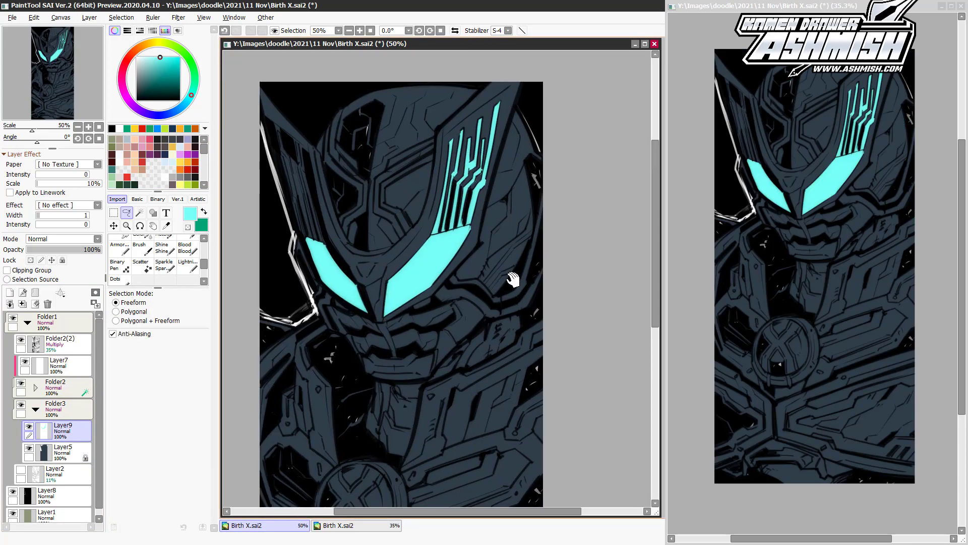
{"action": "key", "text": "h"}
{"action": "left_click_drag", "start_coordinate": [504, 152], "coordinate": [509, 171]}
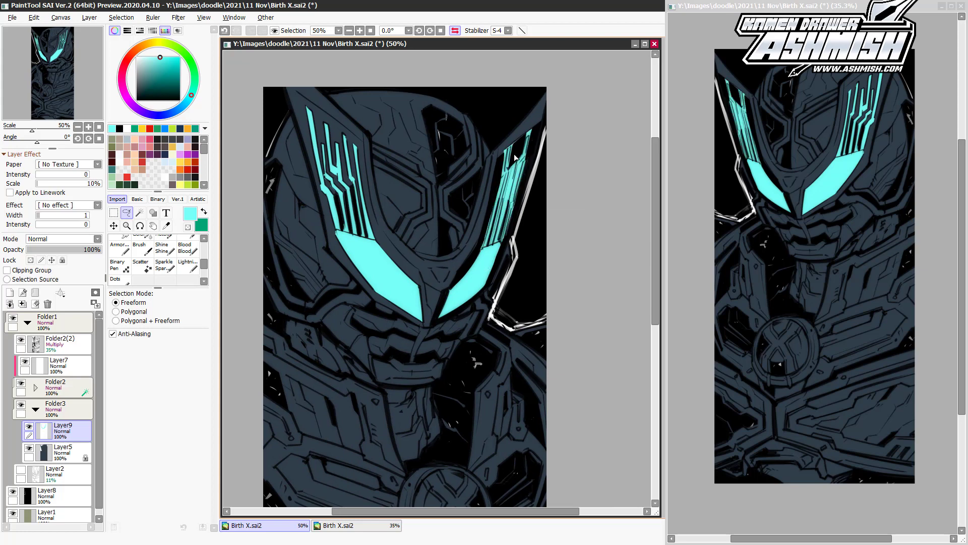
{"action": "key", "text": "b"}
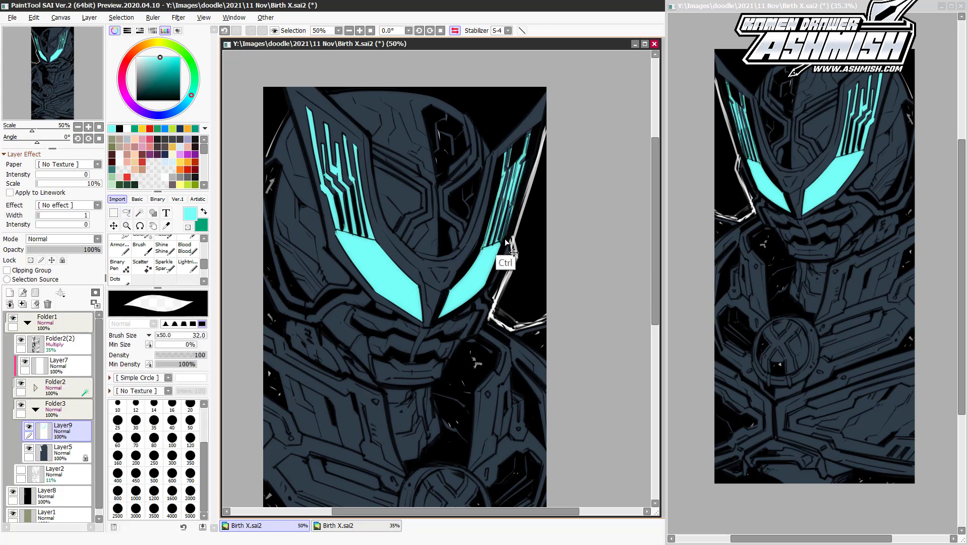
{"action": "key", "text": "h"}
- Shift the hue of the eye and horn circuit layer from cyan to medium blue
{"action": "scroll", "coordinate": [512, 247], "scroll_direction": "down", "scroll_amount": 1}
{"action": "key", "text": "ctrl+u"}
{"action": "left_click_drag", "start_coordinate": [499, 449], "coordinate": [518, 449]}
{"action": "key", "text": "Return"}
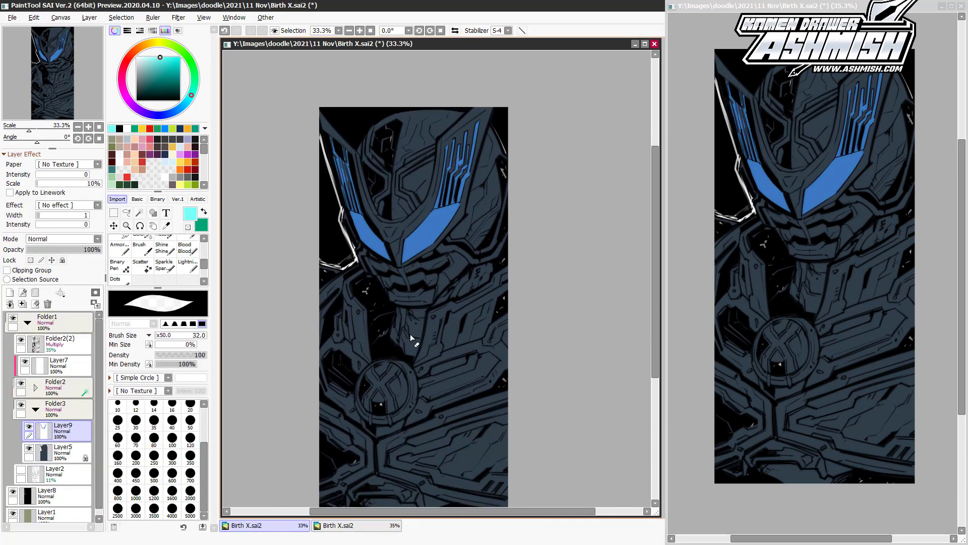
- On a new layer, fill the forehead crest and the lines along the helmet's side with cyan, and slightly mute the colour
{"action": "key", "text": "ctrl+shift+n"}
{"action": "left_click_drag", "start_coordinate": [506, 194], "coordinate": [438, 248]}
{"action": "key", "text": "w"}
{"action": "mouse_move", "coordinate": [416, 202]}
{"action": "left_mouse_down"}
{"action": "mouse_move", "coordinate": [377, 166]}
{"action": "mouse_move", "coordinate": [433, 164]}
{"action": "left_mouse_up"}
{"action": "key", "text": "ctrl+u"}
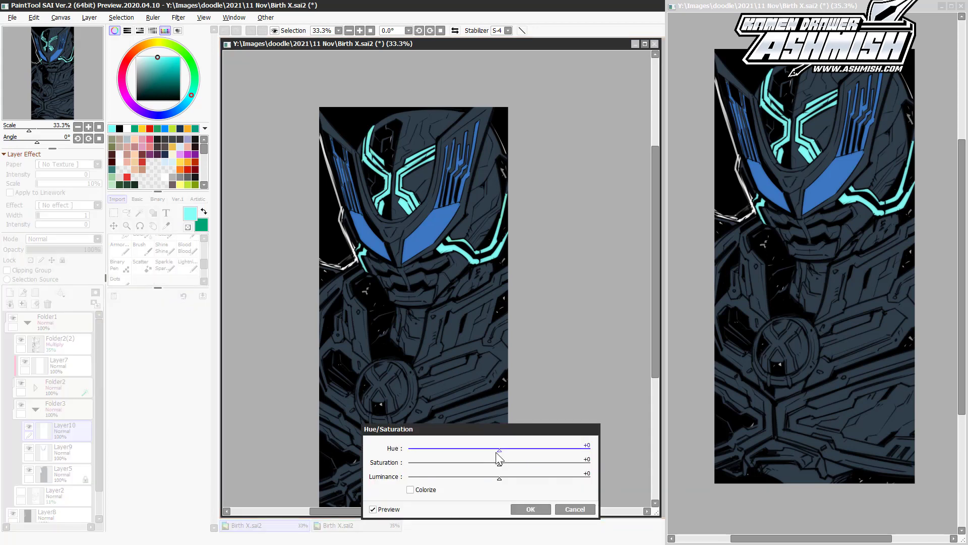
{"action": "left_click_drag", "start_coordinate": [499, 459], "coordinate": [499, 480]}
{"action": "key", "text": "Return"}
- Colour the mouth plates muted grey-teal and the jaw guard gold, each on its own new layer
{"action": "key", "text": "ctrl+shift+n"}
{"action": "mouse_move", "coordinate": [403, 259]}
{"action": "left_mouse_down"}
{"action": "mouse_move", "coordinate": [430, 275]}
{"action": "mouse_move", "coordinate": [434, 300]}
{"action": "left_mouse_up"}
{"action": "key", "text": "ctrl+shift+n"}
{"action": "left_click_drag", "start_coordinate": [436, 255], "coordinate": [467, 293]}
{"action": "key", "text": "ctrl+u"}
{"action": "mouse_move", "coordinate": [499, 476]}
{"action": "left_mouse_down"}
{"action": "mouse_move", "coordinate": [488, 479]}
{"action": "mouse_move", "coordinate": [493, 461]}
{"action": "left_mouse_up"}
{"action": "left_click", "coordinate": [530, 509]}
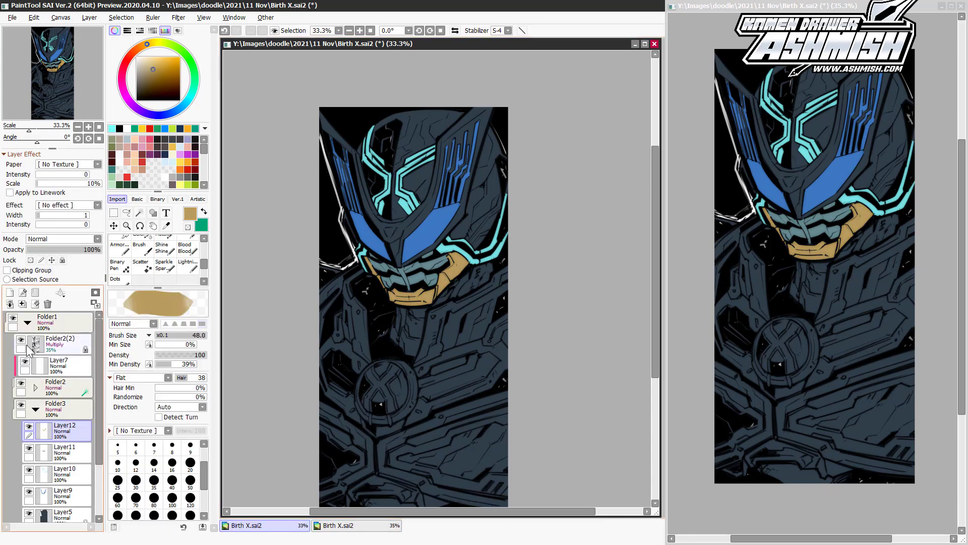
- Hide the blurred Multiply layer and fill the chest bands, medallion ring and shoulder trim with gold
{"action": "left_click", "coordinate": [20, 339]}
{"action": "key", "text": "w"}
{"action": "scroll", "coordinate": [454, 411], "scroll_direction": "down", "scroll_amount": 3}
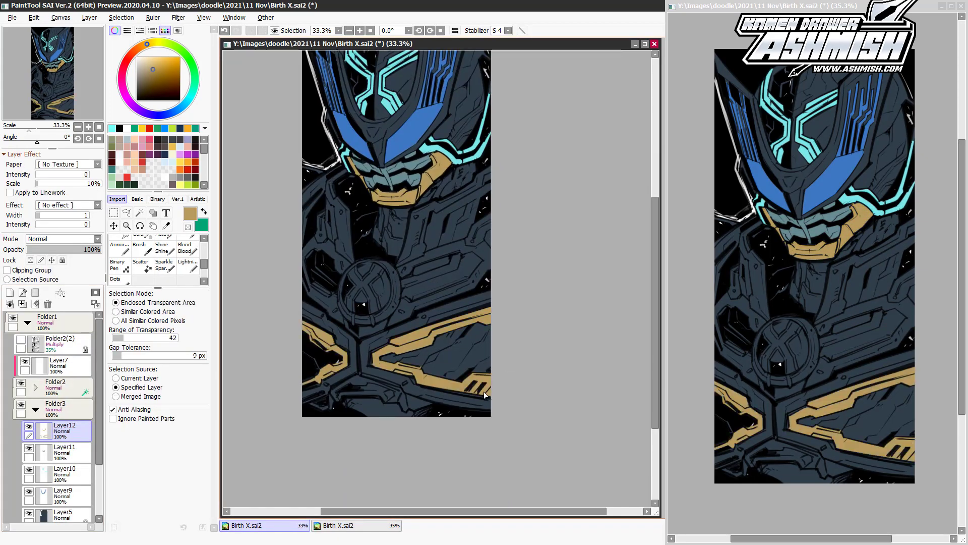
{"action": "left_click", "coordinate": [364, 320]}
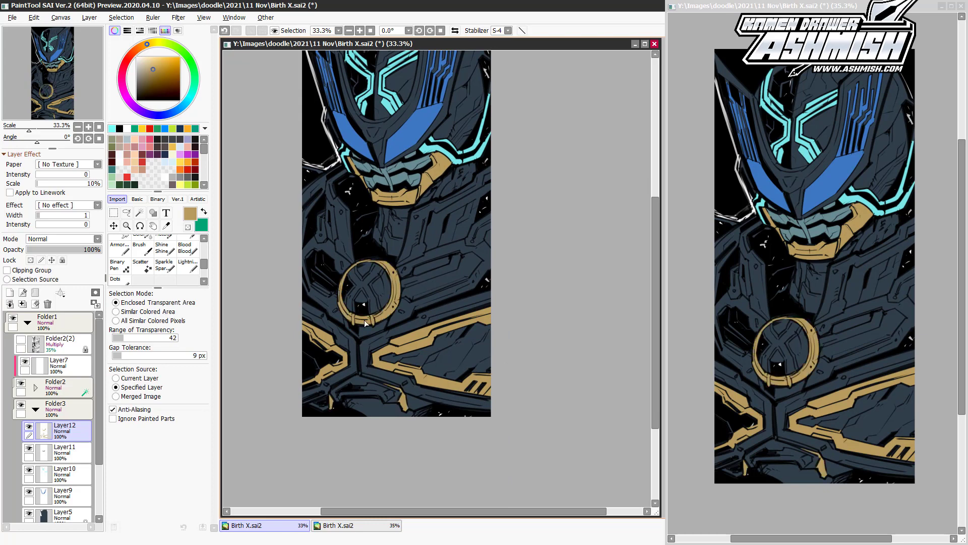
{"action": "key", "text": "a"}
{"action": "key", "text": "w"}
{"action": "scroll", "coordinate": [353, 257], "scroll_direction": "up", "scroll_amount": 2}
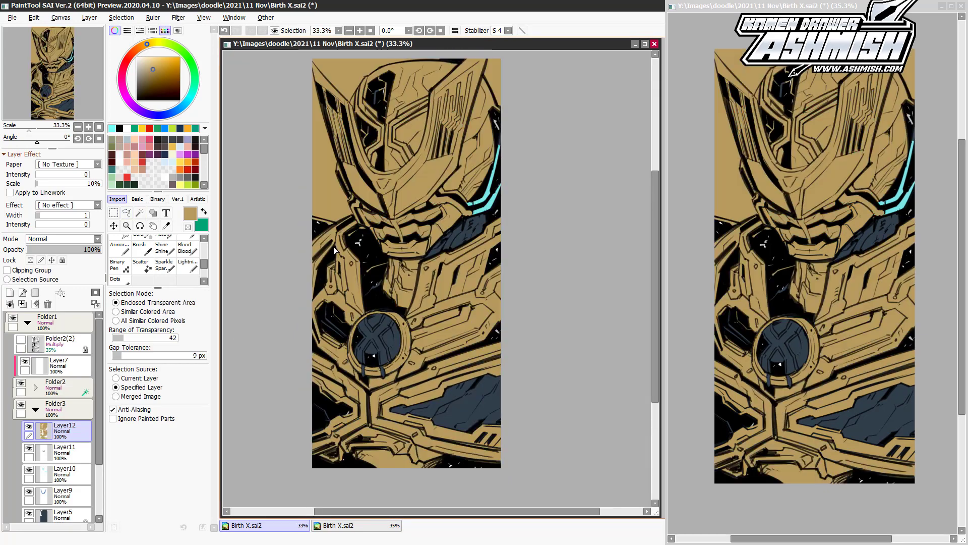
- Fill the medallion's X lines and the small tabs below it with the crest's cyan on the crest layer
{"action": "left_click", "coordinate": [492, 196], "text": "alt"}
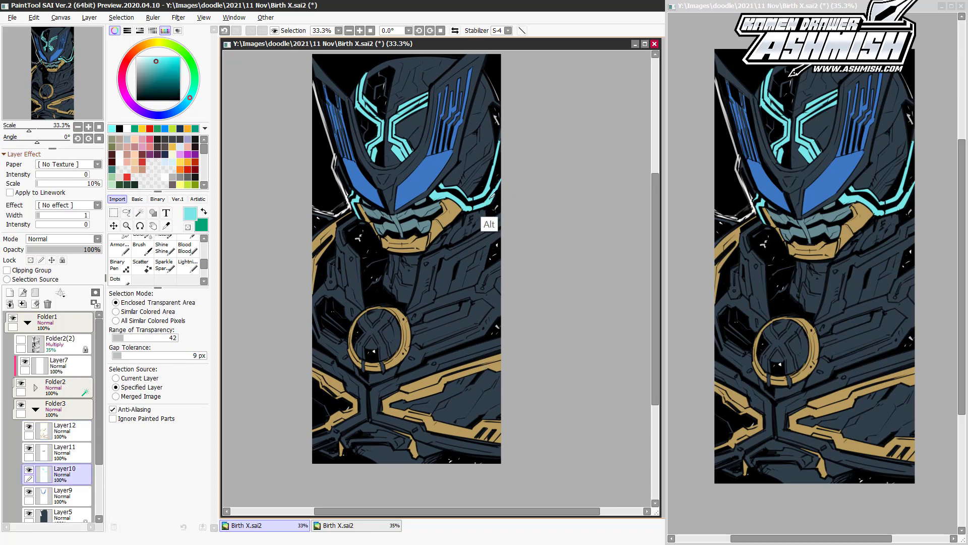
{"action": "left_click", "coordinate": [371, 326]}
{"action": "key", "text": "a"}
{"action": "key", "text": "w"}
{"action": "left_click", "coordinate": [373, 366]}
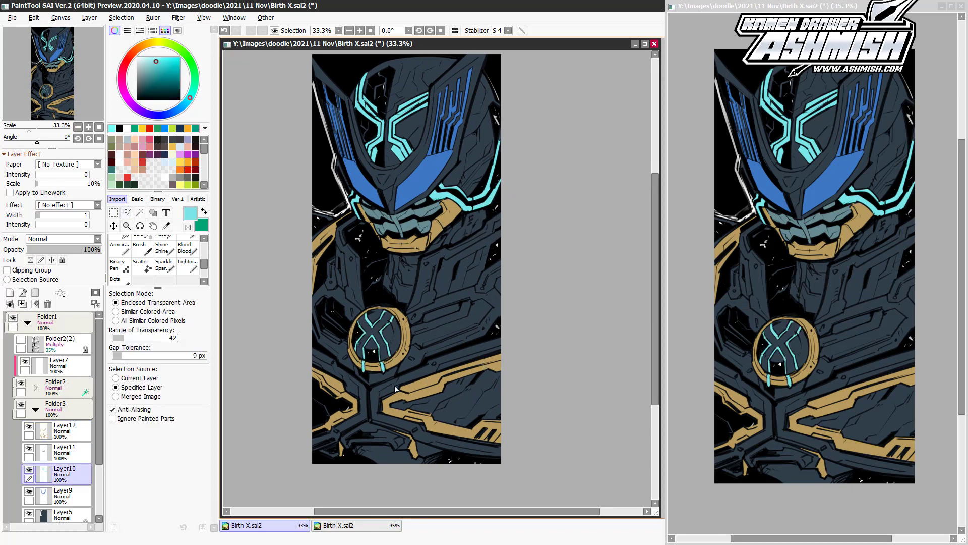
- Fill the crossing X-shaped chest bands with cyan on the same layer
{"action": "left_click", "coordinate": [383, 432]}
{"action": "key", "text": "a"}
{"action": "key", "text": "w"}
{"action": "left_click", "coordinate": [353, 388]}
{"action": "left_click", "coordinate": [348, 446]}
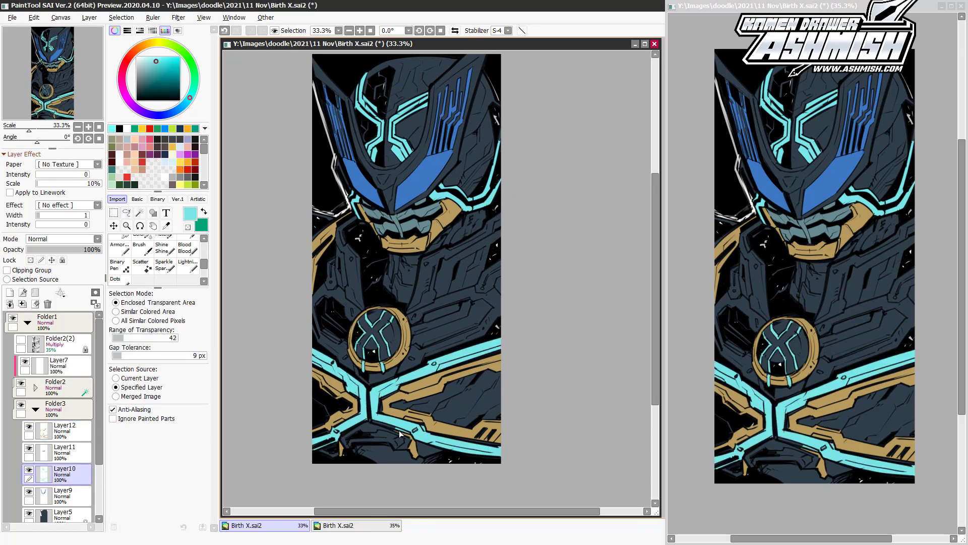
- On a new layer, fill the collar, shoulder and upper chest armour frames with light blue
{"action": "key", "text": "ctrl+shift+n"}
{"action": "left_click", "coordinate": [425, 260], "text": "alt"}
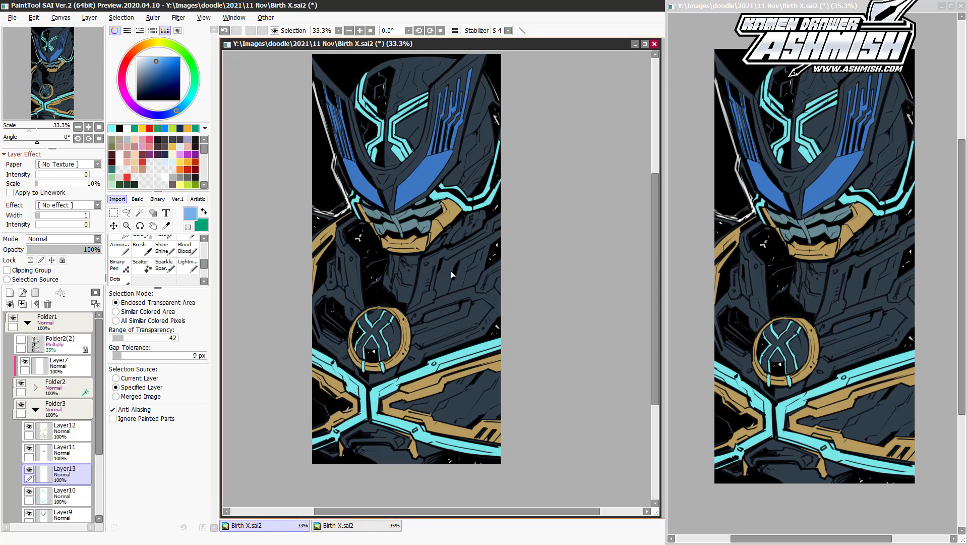
{"action": "left_click", "coordinate": [452, 275]}
{"action": "left_click", "coordinate": [454, 323]}
{"action": "left_click", "coordinate": [348, 267]}
{"action": "left_click", "coordinate": [344, 246]}
{"action": "left_click", "coordinate": [339, 278]}
{"action": "left_click", "coordinate": [324, 337]}
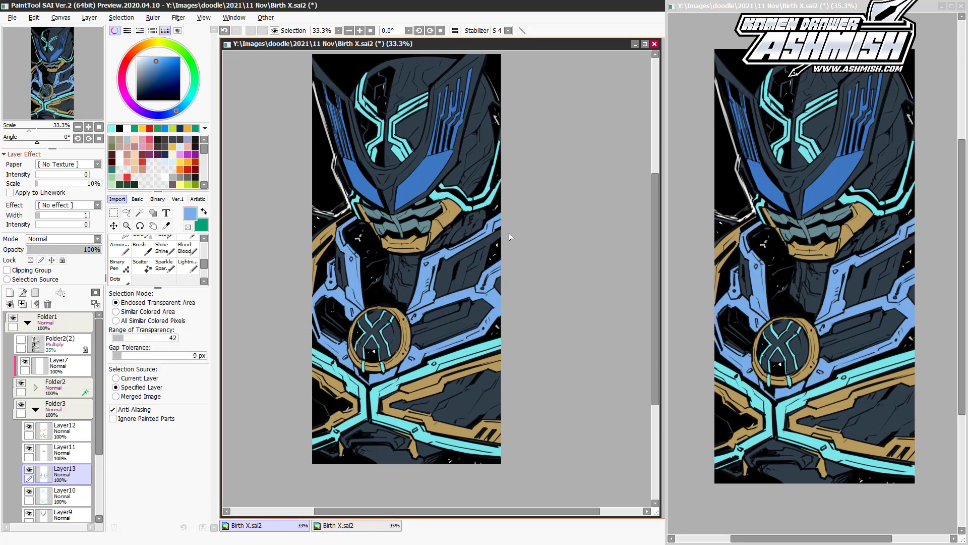
- Change the collar and shoulder armour colour to dark indigo by shifting its hue and lowering its luminance
{"action": "key", "text": "ctrl+u"}
{"action": "left_click_drag", "start_coordinate": [501, 452], "coordinate": [525, 456]}
{"action": "left_click_drag", "start_coordinate": [466, 483], "coordinate": [462, 483]}
{"action": "left_click", "coordinate": [500, 463]}
{"action": "left_click_drag", "start_coordinate": [510, 449], "coordinate": [512, 458]}
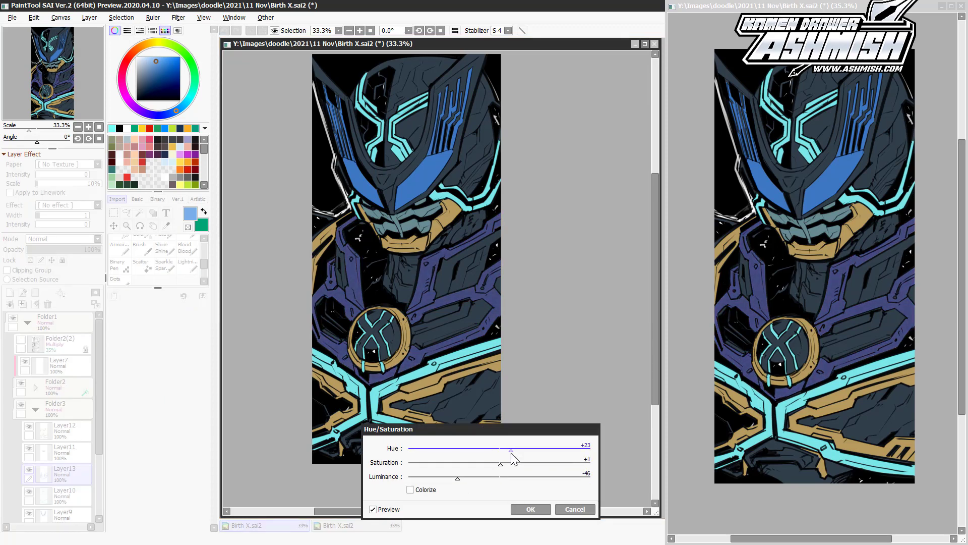
{"action": "left_click", "coordinate": [531, 509]}
- Fill the medallion's inner disc with dark teal on its own layer
{"action": "left_click", "coordinate": [398, 179], "text": "alt"}
{"action": "left_click", "coordinate": [376, 334]}
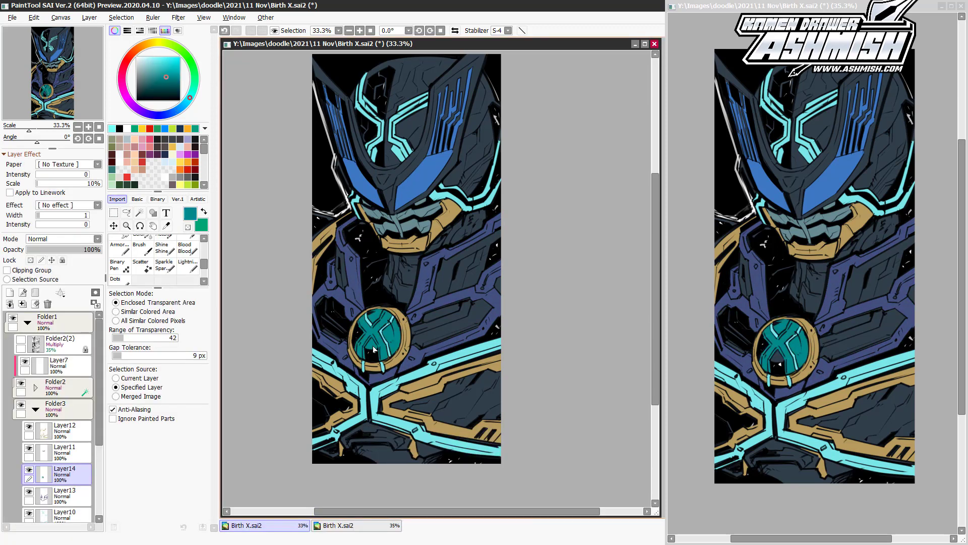
{"action": "key", "text": "ctrl+u"}
{"action": "key", "text": "Escape"}
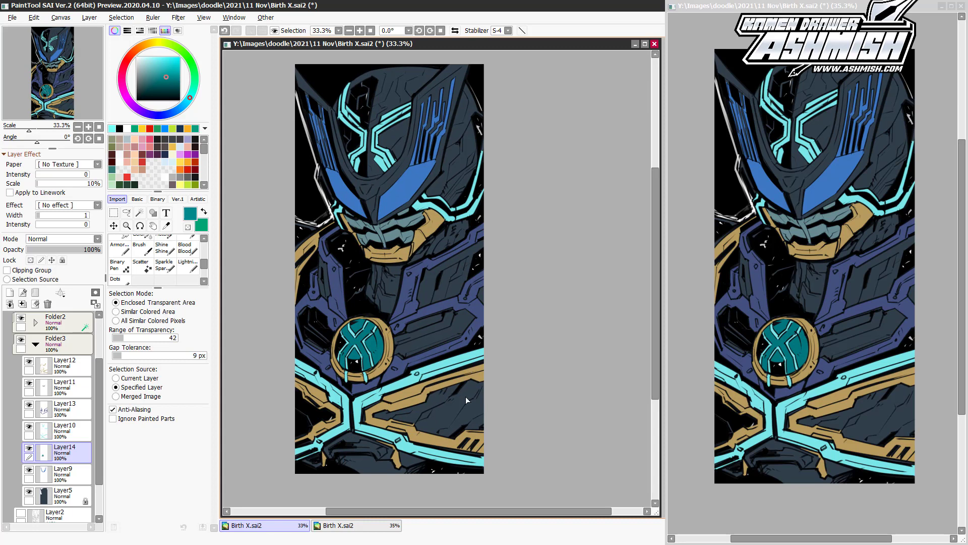
- Clip a Shine layer to the eye layer and airbrush a soft blue glow over the lower part of both eyes
{"action": "key", "text": "ctrl+shift+n"}
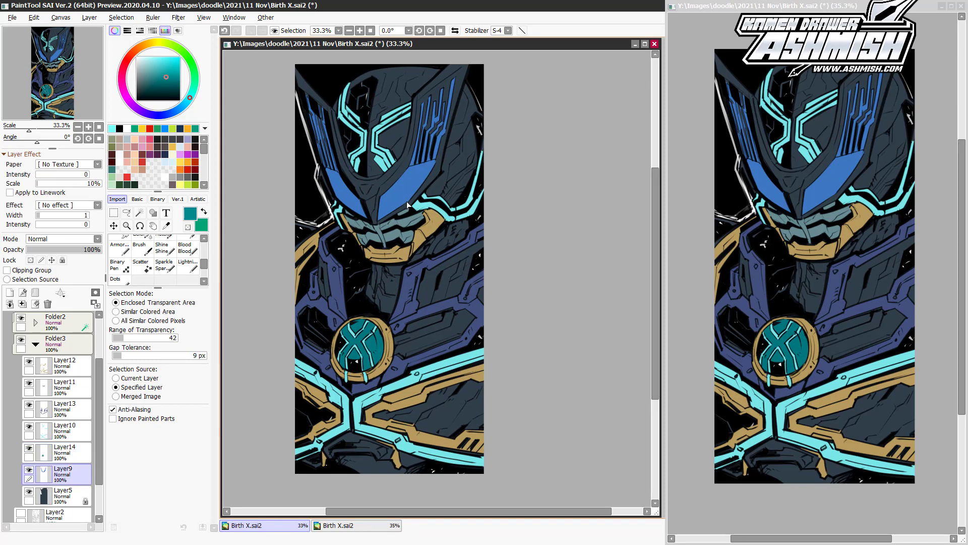
{"action": "key", "text": "b"}
{"action": "left_click", "coordinate": [399, 197], "text": "alt"}
{"action": "left_click_drag", "start_coordinate": [404, 192], "coordinate": [385, 245]}
{"action": "key", "text": "ctrl+u"}
{"action": "key", "text": "Escape"}
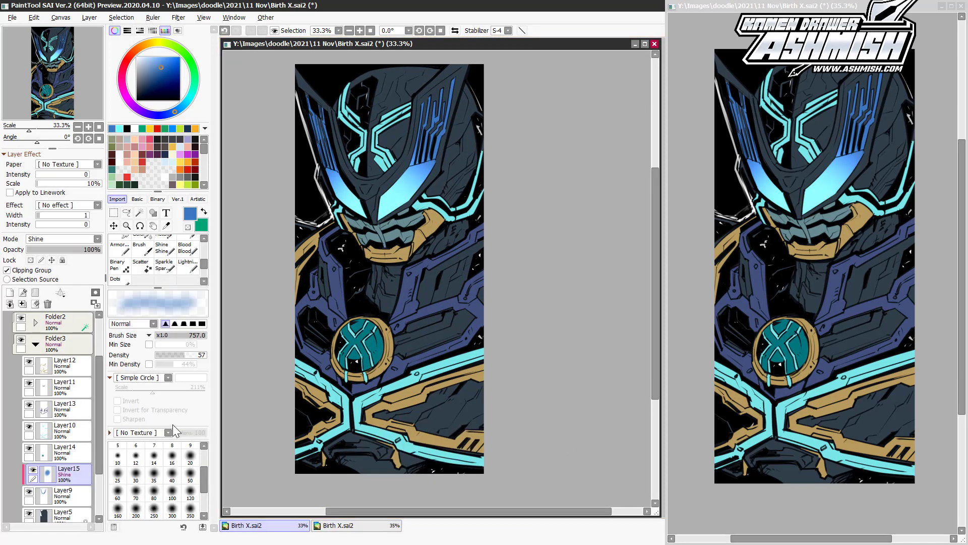
- Add halftone dots to the eyes on two clipped layers, dusty red in Multiply mode and white in Normal mode
{"action": "key", "text": "ctrl+shift+n"}
{"action": "left_click_drag", "start_coordinate": [408, 188], "coordinate": [413, 190]}
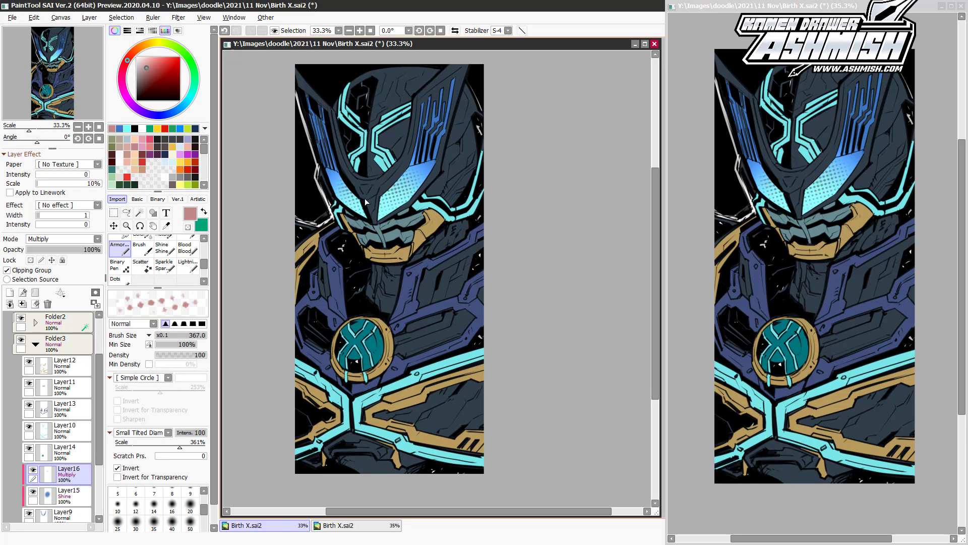
{"action": "key", "text": "ctrl+u"}
{"action": "key", "text": "Escape"}
{"action": "key", "text": "ctrl+shift+n"}
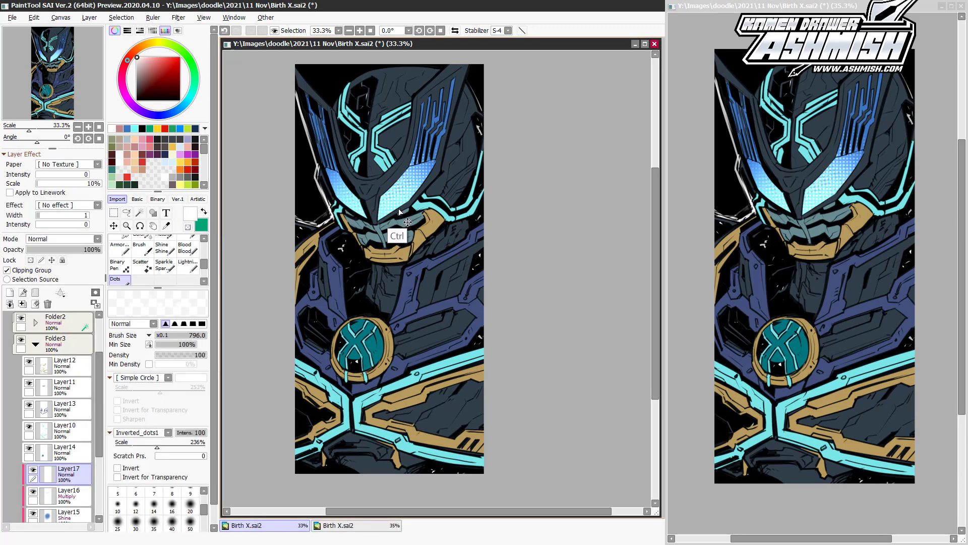
{"action": "left_click", "coordinate": [119, 248]}
- Add another clipped Multiply layer and shade the upper part of the eyes and the horn circuits with dusty red
{"action": "key", "text": "ctrl+shift+n"}
{"action": "left_click", "coordinate": [49, 272]}
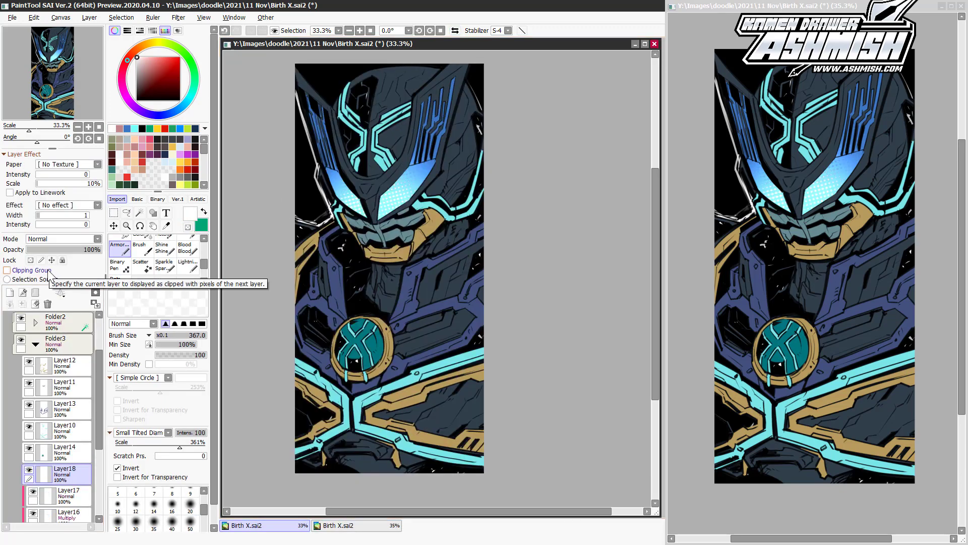
{"action": "left_click", "coordinate": [49, 273]}
{"action": "left_click_drag", "start_coordinate": [388, 166], "coordinate": [443, 186]}
{"action": "scroll", "coordinate": [446, 189], "scroll_direction": "up", "scroll_amount": 1}
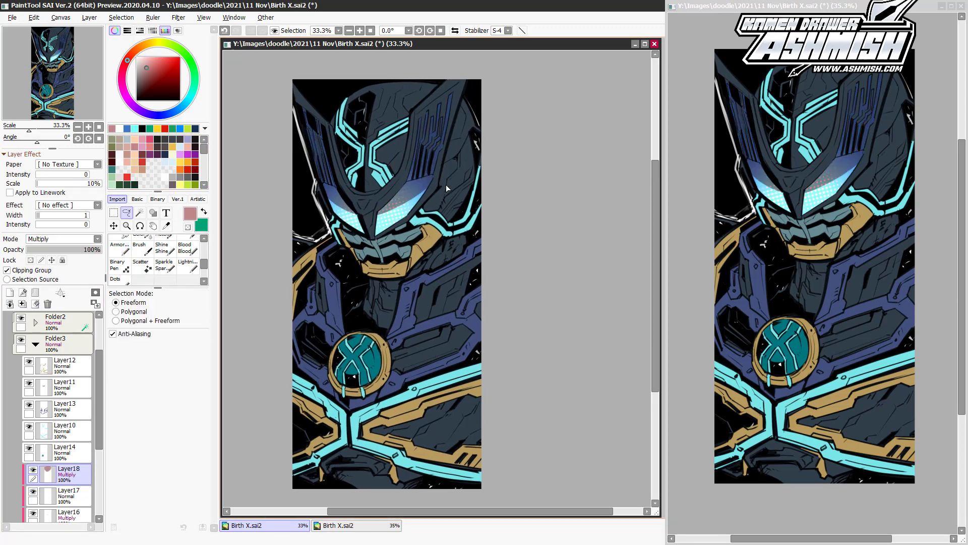
- Tint the eye shading blue with Hue -105, Saturation -8 and a raised Luminance, and add a shadow above the eyes
{"action": "key", "text": "b"}
{"action": "key", "text": "ctrl+u"}
{"action": "left_click_drag", "start_coordinate": [512, 456], "coordinate": [491, 456]}
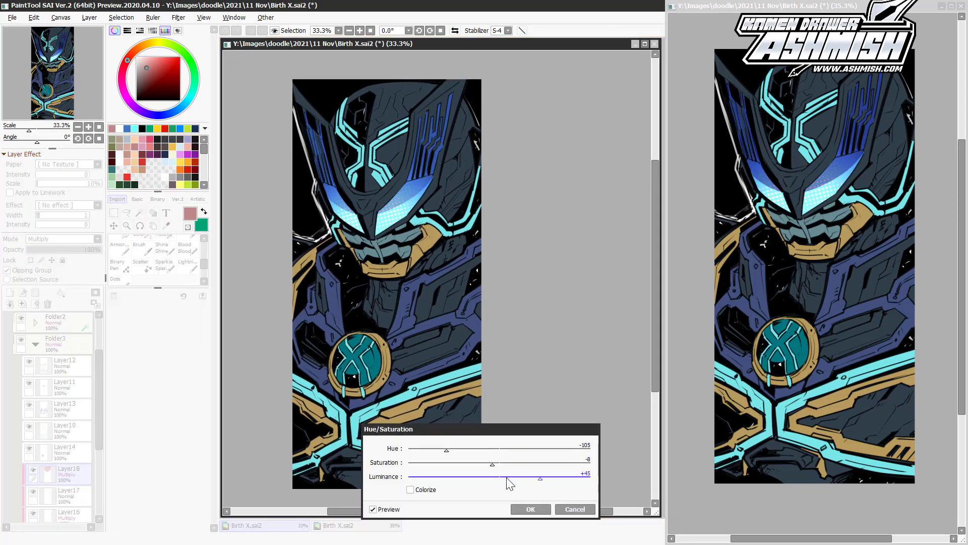
{"action": "key", "text": "Return"}
{"action": "key", "text": "l"}
{"action": "left_click_drag", "start_coordinate": [474, 207], "coordinate": [497, 181]}
- Add a clipped Screen layer above the eye shading and airbrush a pale cyan glow on the eyes
{"action": "left_click", "coordinate": [10, 292]}
{"action": "left_click", "coordinate": [63, 239]}
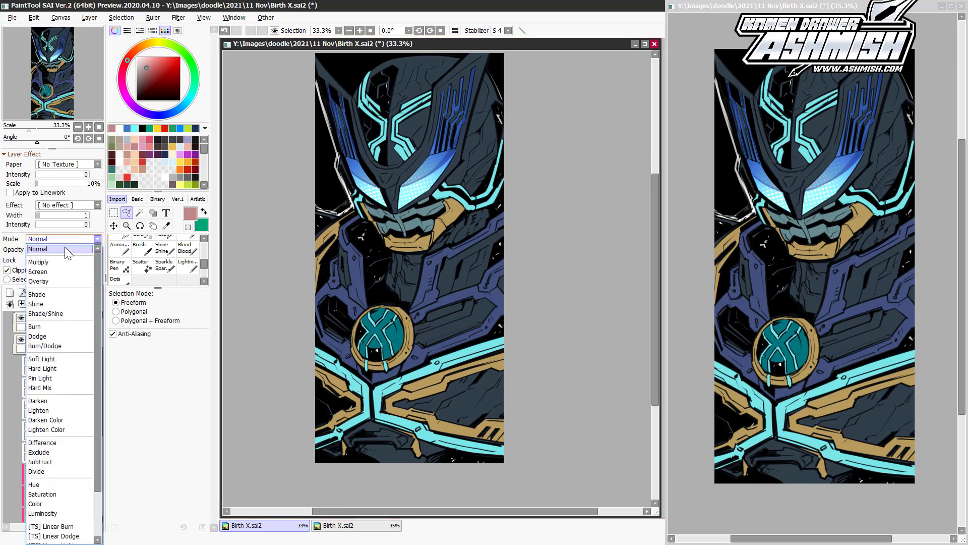
{"action": "left_click", "coordinate": [45, 260]}
{"action": "key", "text": "b"}
{"action": "left_click", "coordinate": [428, 180]}
{"action": "left_click", "coordinate": [428, 180], "text": "ctrl"}
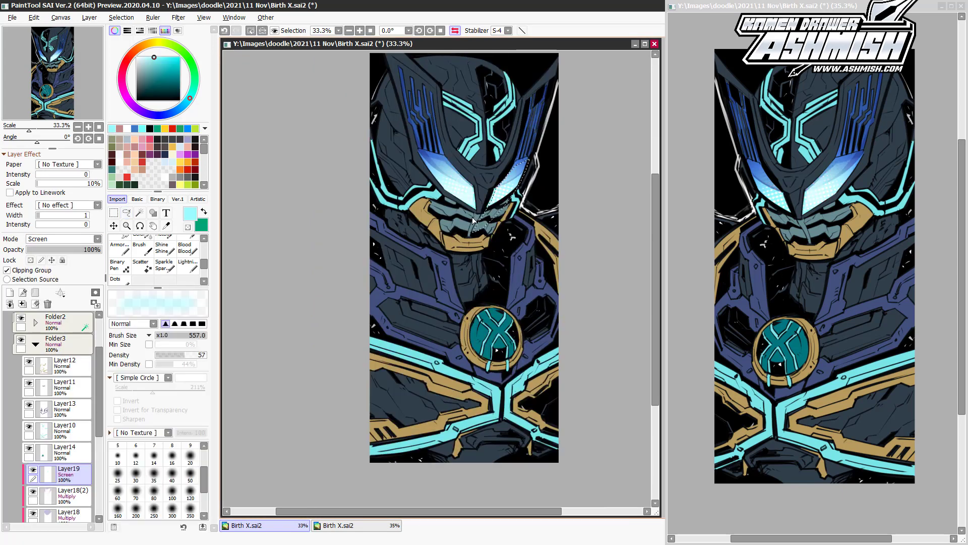
{"action": "left_click_drag", "start_coordinate": [492, 377], "coordinate": [472, 387]}
- Collapse the colour folder, clip a new Multiply layer to it and airbrush dusty red shading over the lower torso
{"action": "left_click", "coordinate": [36, 343]}
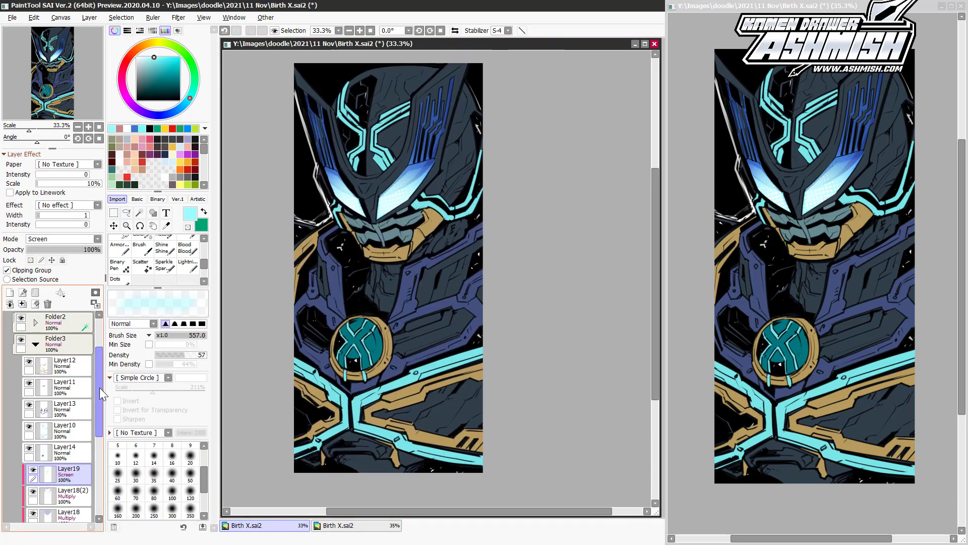
{"action": "scroll", "coordinate": [51, 378], "scroll_direction": "up", "scroll_amount": 1}
{"action": "left_click", "coordinate": [10, 292]}
{"action": "left_click", "coordinate": [63, 238]}
{"action": "left_click", "coordinate": [45, 252]}
{"action": "left_click", "coordinate": [119, 128]}
{"action": "scroll", "coordinate": [366, 437], "scroll_direction": "down", "scroll_amount": 1}
{"action": "left_click", "coordinate": [366, 437]}
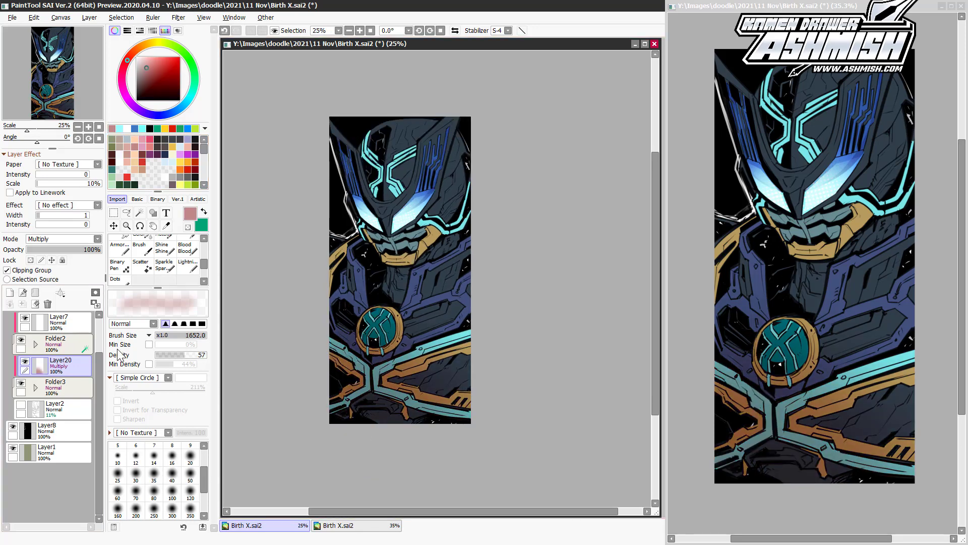
- Add another clipped Multiply layer above the torso shading and lasso dusty red shadows onto the mask and the shoulder armour beside it
{"action": "key", "text": "ctrl+shift+n"}
{"action": "key", "text": "l"}
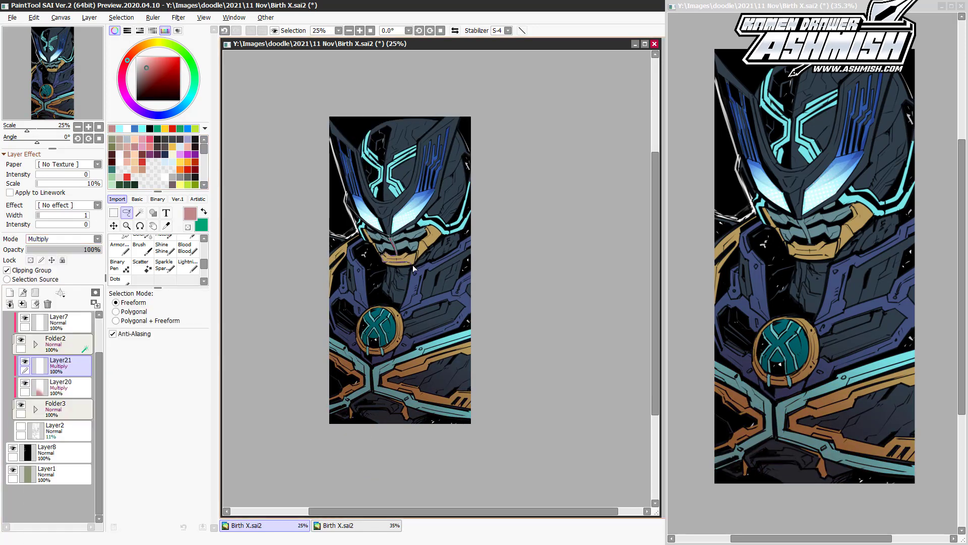
{"action": "scroll", "coordinate": [347, 273], "scroll_direction": "up", "scroll_amount": 1}
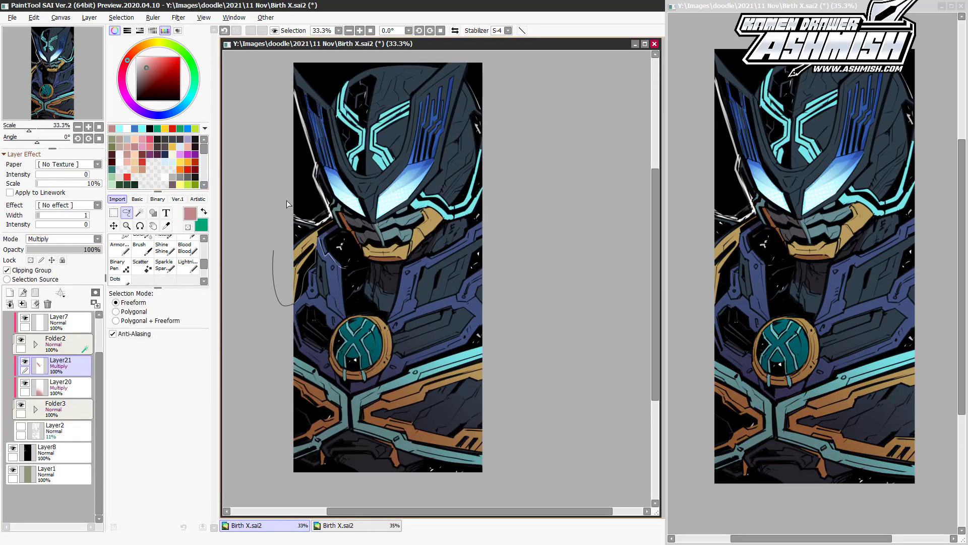
{"action": "mouse_move", "coordinate": [287, 204]}
{"action": "left_mouse_down"}
{"action": "mouse_move", "coordinate": [303, 218]}
{"action": "mouse_move", "coordinate": [342, 196]}
{"action": "left_mouse_up"}
{"action": "scroll", "coordinate": [437, 251], "scroll_direction": "up", "scroll_amount": 1}
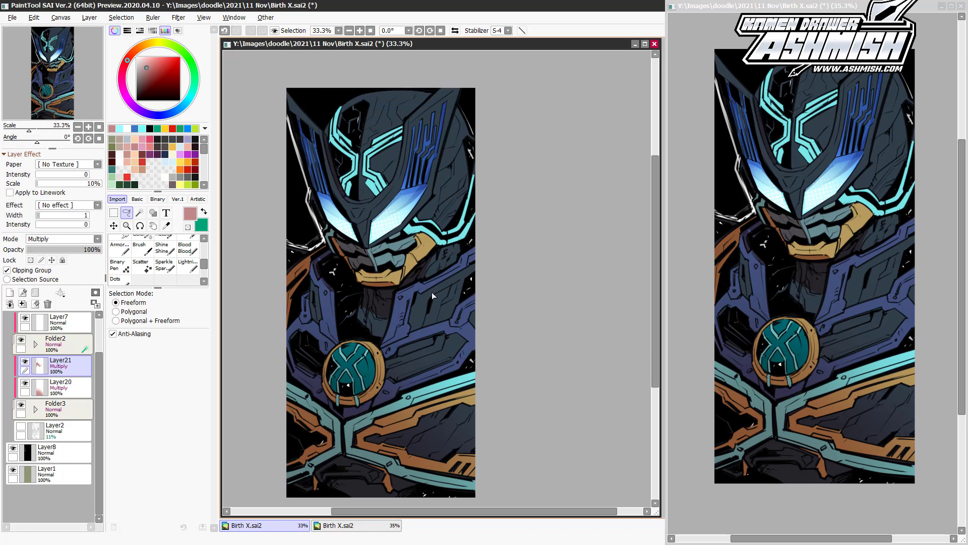
{"action": "scroll", "coordinate": [369, 346], "scroll_direction": "down", "scroll_amount": 1}
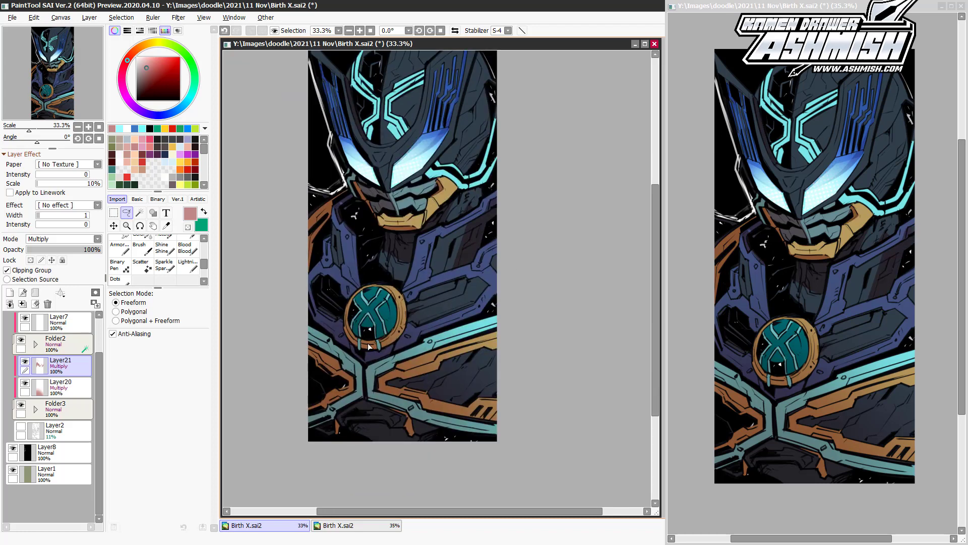
- Add lassoed dusty red shadows to the round chest emblem and its rim, the collar and the helmet
{"action": "mouse_move", "coordinate": [401, 329]}
{"action": "left_mouse_down"}
{"action": "mouse_move", "coordinate": [332, 220]}
{"action": "mouse_move", "coordinate": [358, 292]}
{"action": "mouse_move", "coordinate": [305, 224]}
{"action": "left_mouse_up"}
{"action": "left_click_drag", "start_coordinate": [351, 299], "coordinate": [375, 269]}
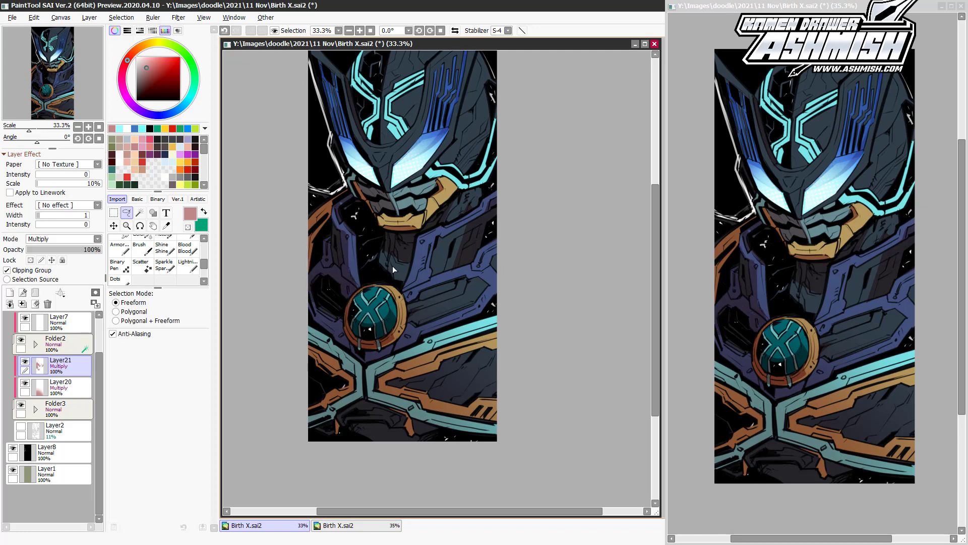
{"action": "scroll", "coordinate": [452, 280], "scroll_direction": "up", "scroll_amount": 3}
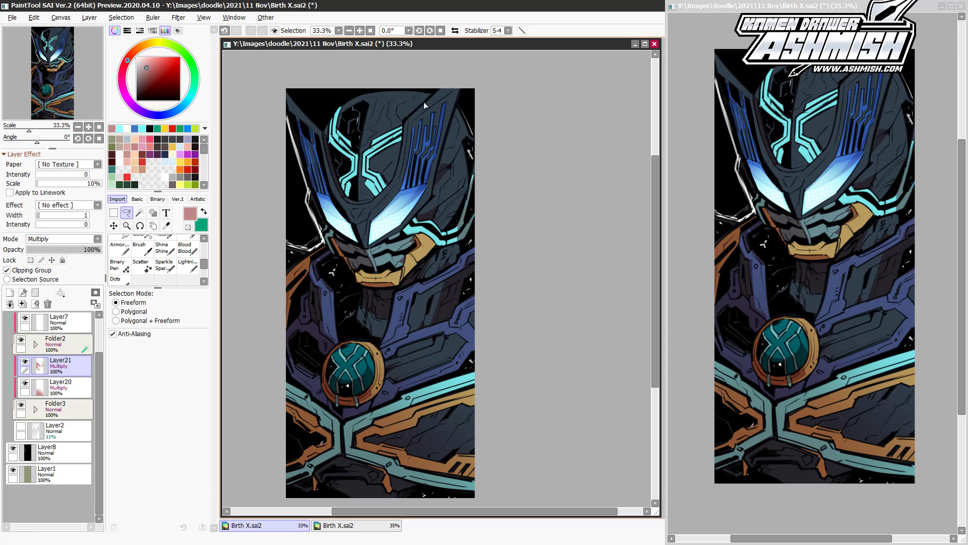
{"action": "left_click_drag", "start_coordinate": [365, 207], "coordinate": [364, 208]}
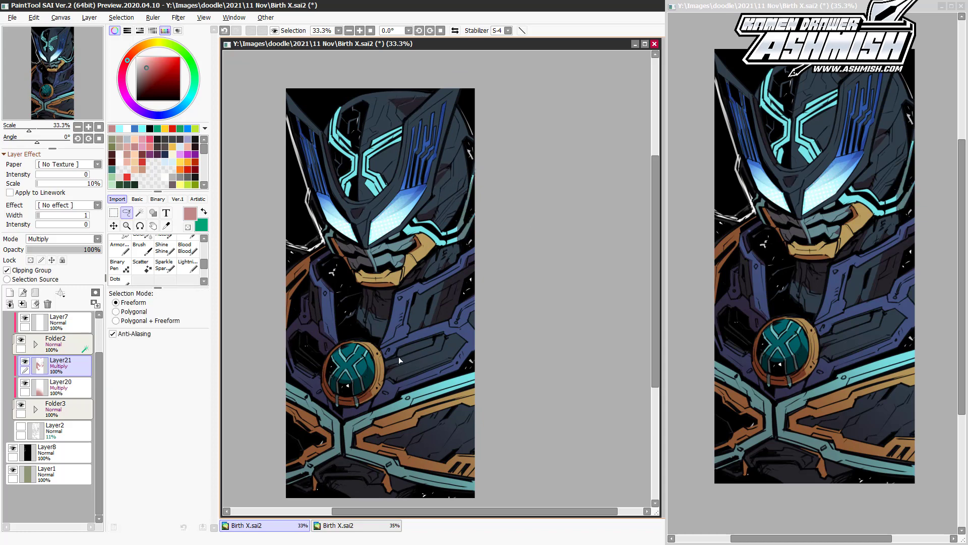
- Shade the chest bands and lower torso armour with lassoed dusty red shadows
{"action": "scroll", "coordinate": [395, 382], "scroll_direction": "down", "scroll_amount": 4}
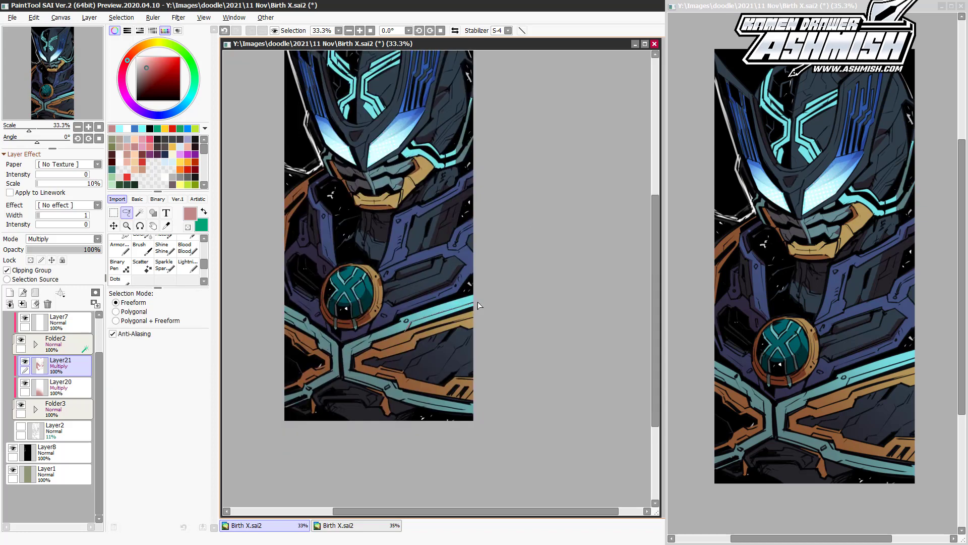
{"action": "scroll", "coordinate": [474, 330], "scroll_direction": "down", "scroll_amount": 2}
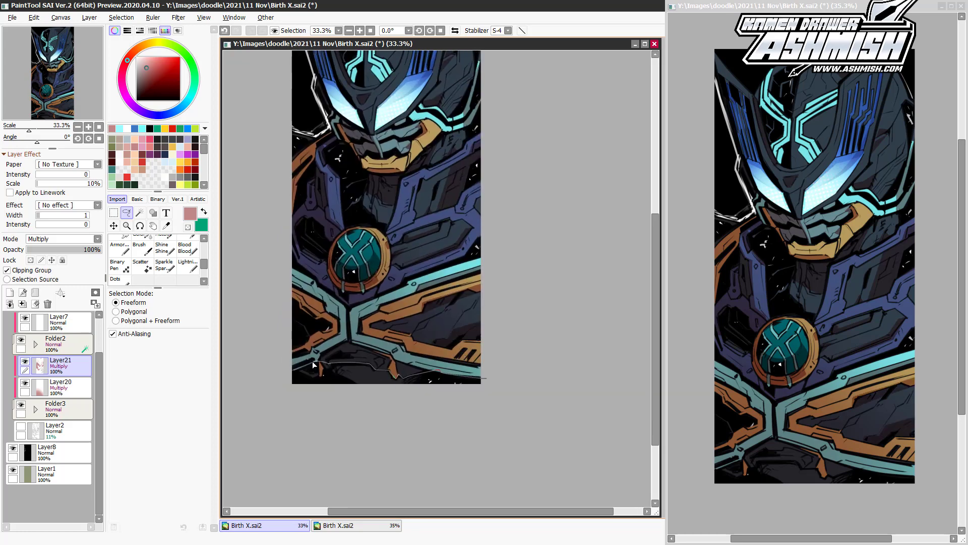
{"action": "key", "text": "ctrl+d"}
{"action": "left_click_drag", "start_coordinate": [353, 366], "coordinate": [355, 361]}
{"action": "scroll", "coordinate": [393, 323], "scroll_direction": "down", "scroll_amount": 1}
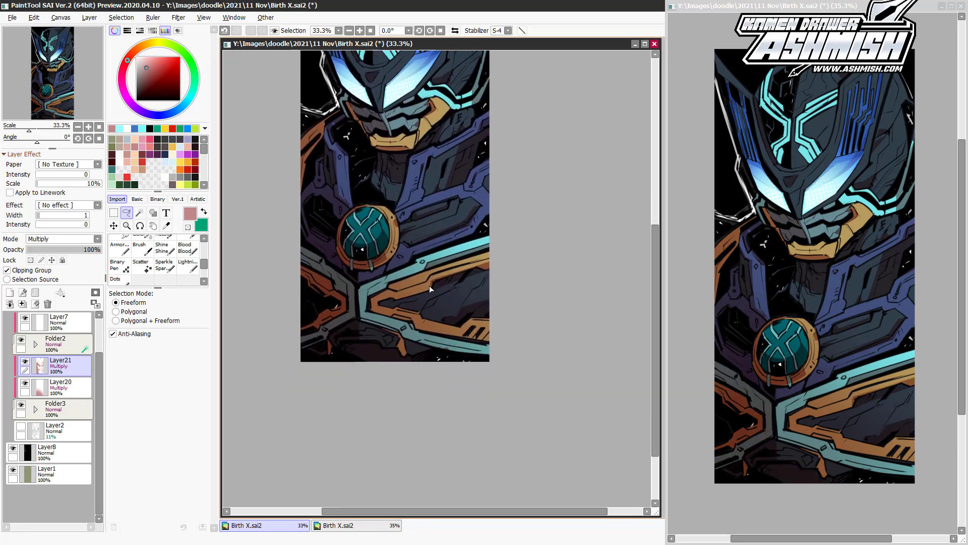
{"action": "scroll", "coordinate": [397, 308], "scroll_direction": "down", "scroll_amount": 1}
{"action": "scroll", "coordinate": [413, 340], "scroll_direction": "up", "scroll_amount": 1}
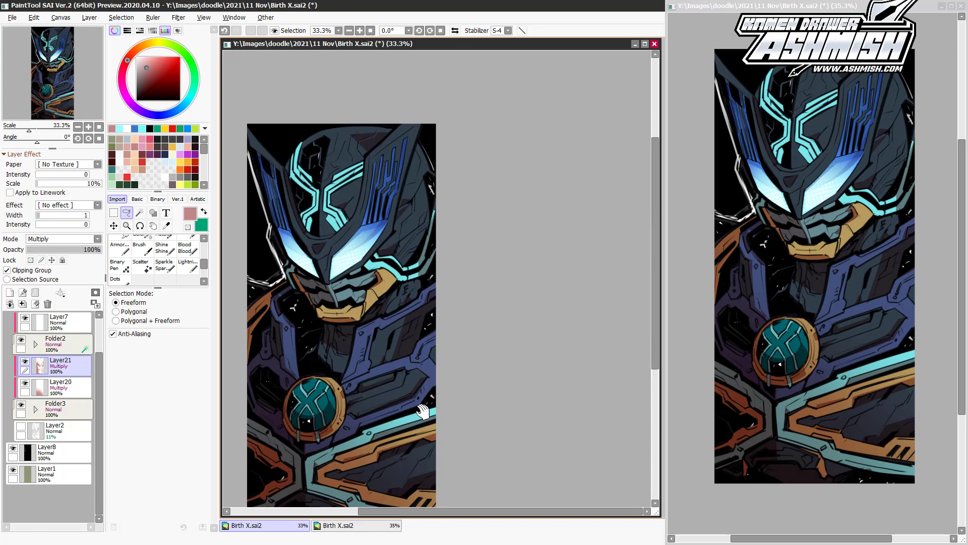
- Shift the lassoed shading to blue with Hue/Saturation, duplicate the layer, and adjust the Multiply copy's hue and saturation
{"action": "scroll", "coordinate": [394, 323], "scroll_direction": "down", "scroll_amount": 3}
{"action": "scroll", "coordinate": [371, 305], "scroll_direction": "up", "scroll_amount": 1}
{"action": "scroll", "coordinate": [453, 349], "scroll_direction": "up", "scroll_amount": 2}
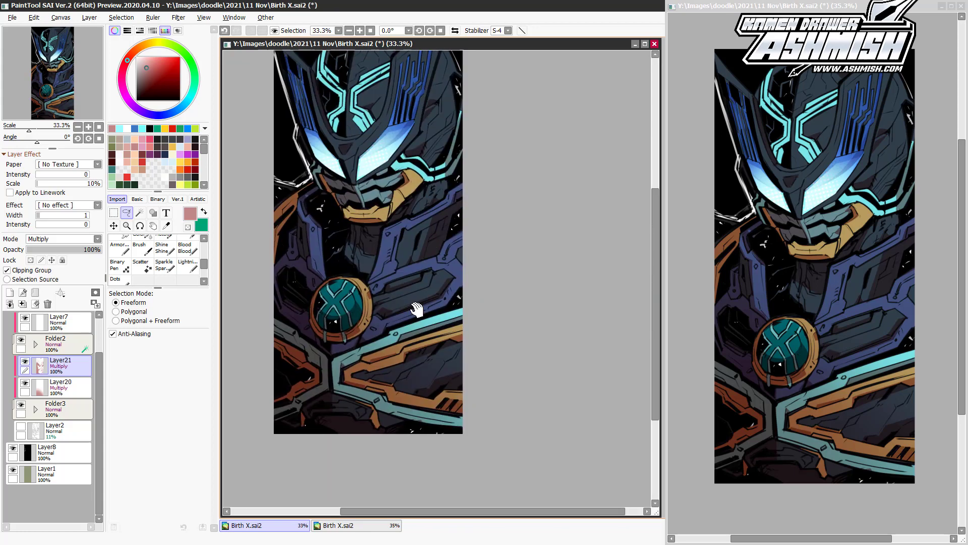
{"action": "scroll", "coordinate": [417, 308], "scroll_direction": "down", "scroll_amount": 1}
{"action": "scroll", "coordinate": [439, 406], "scroll_direction": "down", "scroll_amount": 2}
{"action": "key", "text": "ctrl+u"}
{"action": "left_click", "coordinate": [531, 509]}
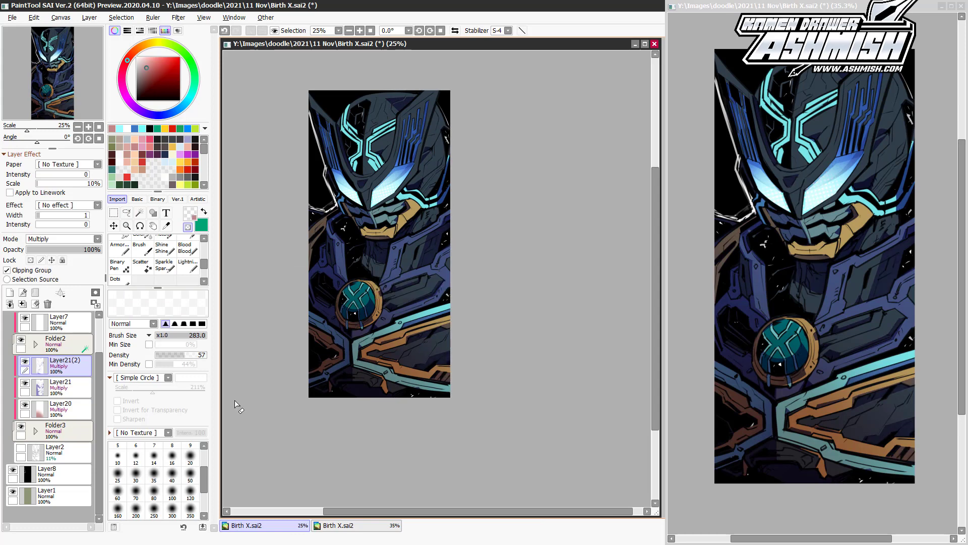
{"action": "key", "text": "ctrl+u"}
{"action": "left_click", "coordinate": [531, 509]}
{"action": "scroll", "coordinate": [476, 346], "scroll_direction": "up", "scroll_amount": 1}
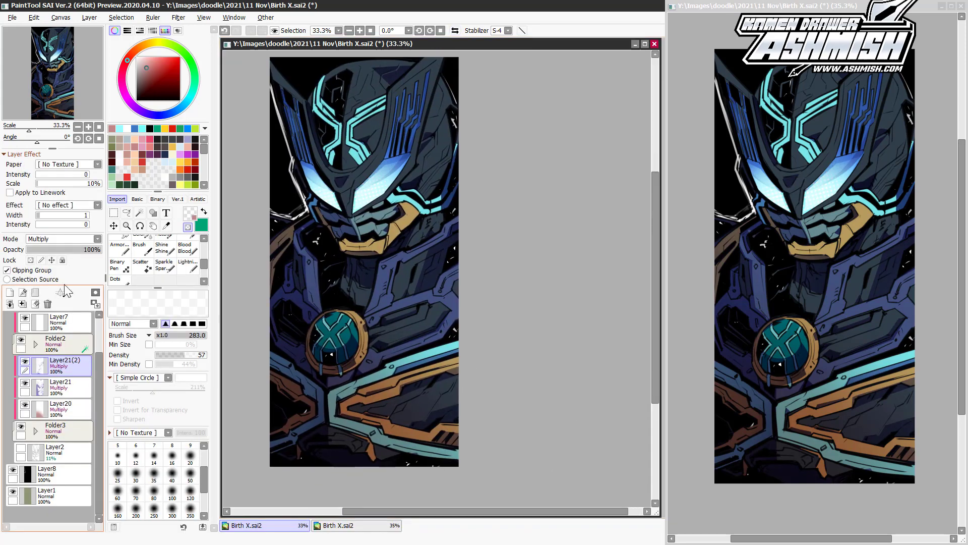
- Add a clipped Screen layer above the duplicated shading and airbrush a muted grey-teal light over the armour
{"action": "key", "text": "b"}
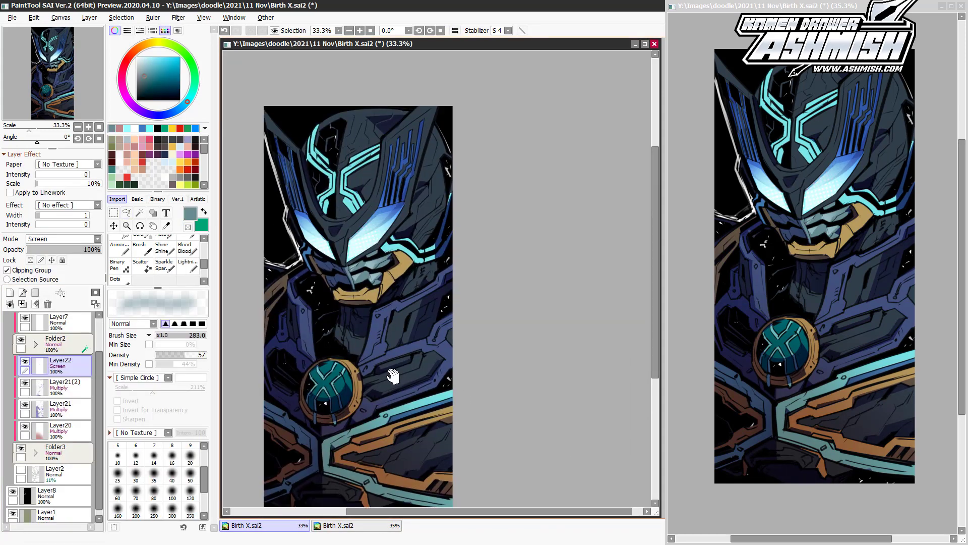
{"action": "scroll", "coordinate": [378, 378], "scroll_direction": "down", "scroll_amount": 1}
{"action": "scroll", "coordinate": [55, 404], "scroll_direction": "up", "scroll_amount": 2}
- Try recolouring the 35% Multiply folder copy with pale cyan and switching its blending mode to Overlay
{"action": "left_click", "coordinate": [59, 342]}
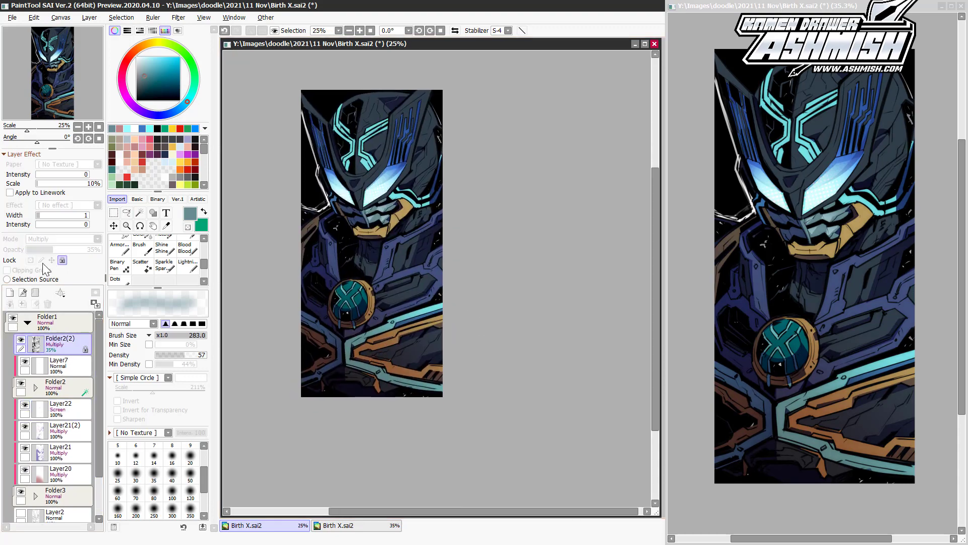
{"action": "left_click", "coordinate": [376, 266], "text": "alt"}
{"action": "scroll", "coordinate": [387, 356], "scroll_direction": "up", "scroll_amount": 1}
{"action": "left_click", "coordinate": [60, 238]}
{"action": "left_click", "coordinate": [64, 252]}
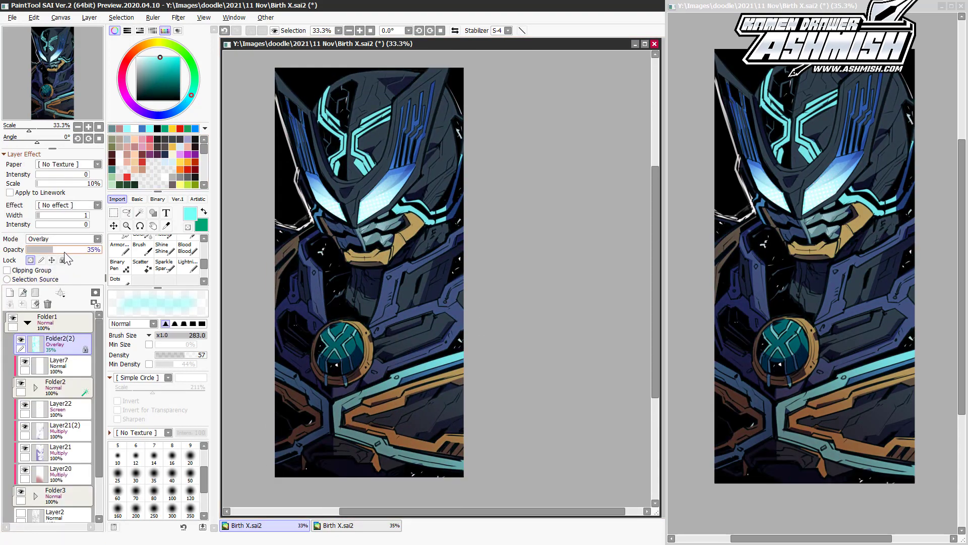
{"action": "key", "text": "d"}
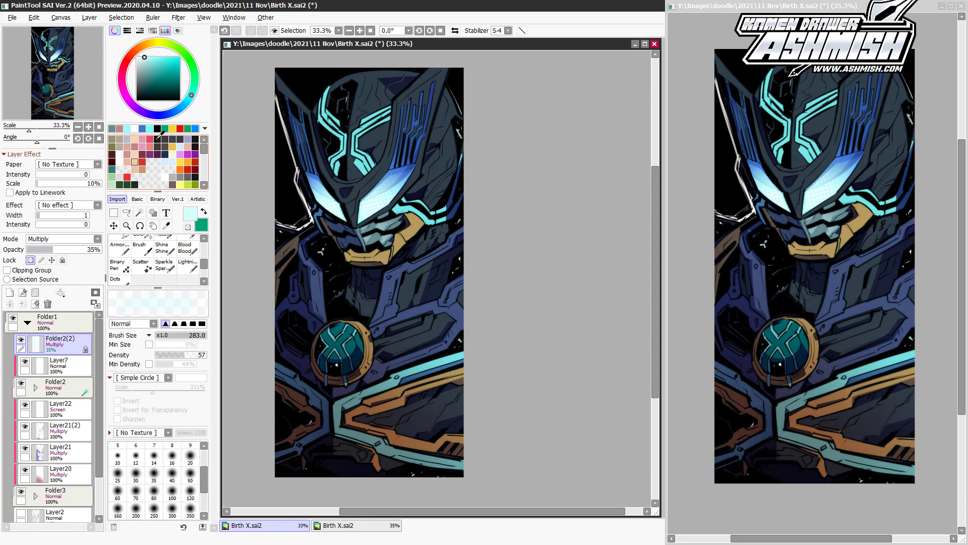
- Try airbrushing a bright blue glow over the forehead circuits and chest emblem on a new clipped Screen layer inside the folder
{"action": "left_click", "coordinate": [84, 418]}
{"action": "left_click", "coordinate": [10, 292]}
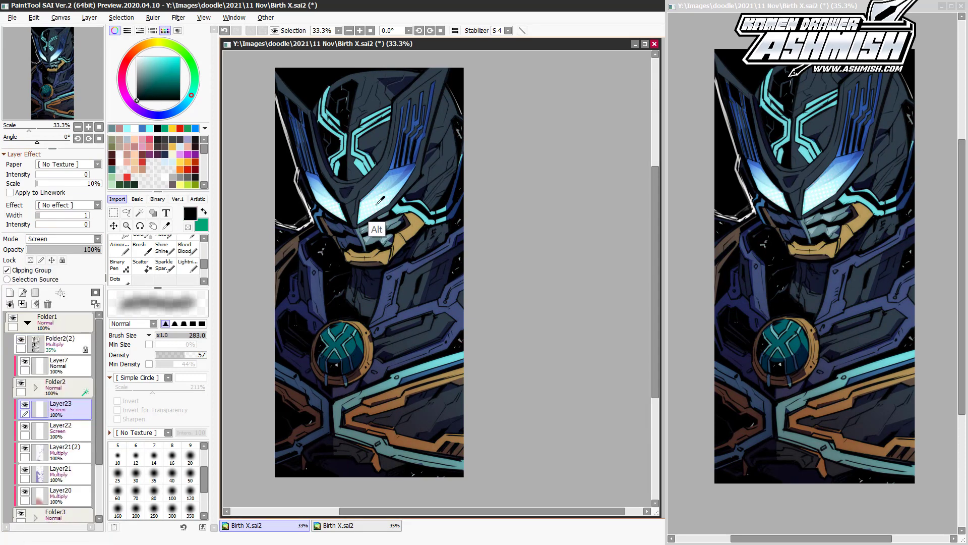
{"action": "left_click", "coordinate": [374, 147], "text": "alt"}
{"action": "left_click_drag", "start_coordinate": [396, 110], "coordinate": [356, 144]}
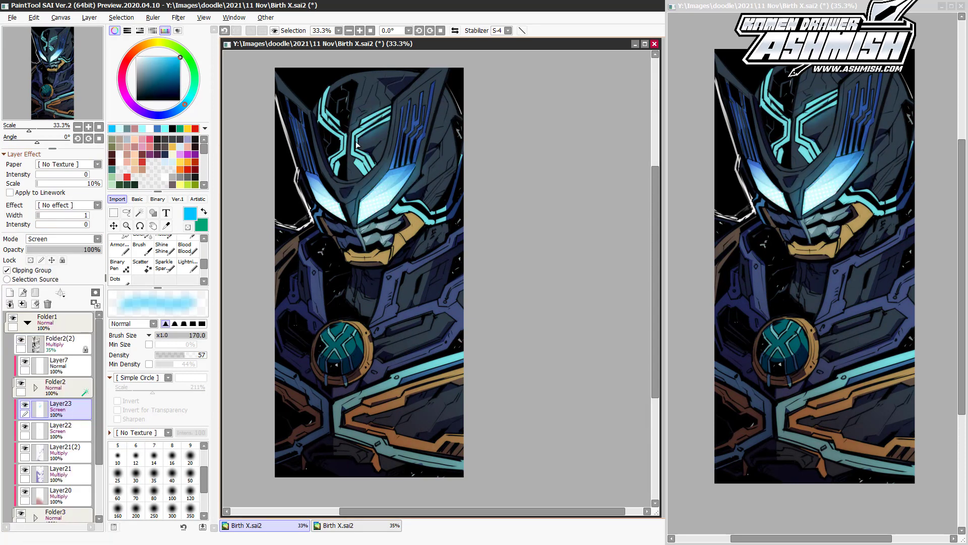
{"action": "left_click_drag", "start_coordinate": [342, 346], "coordinate": [348, 353]}
{"action": "key", "text": "ctrl+z"}
- Collapse the main folder, clip a new Screen layer to it and airbrush a bright blue glow over the eyes and forehead circuits
{"action": "left_click", "coordinate": [27, 322]}
{"action": "left_click", "coordinate": [9, 292]}
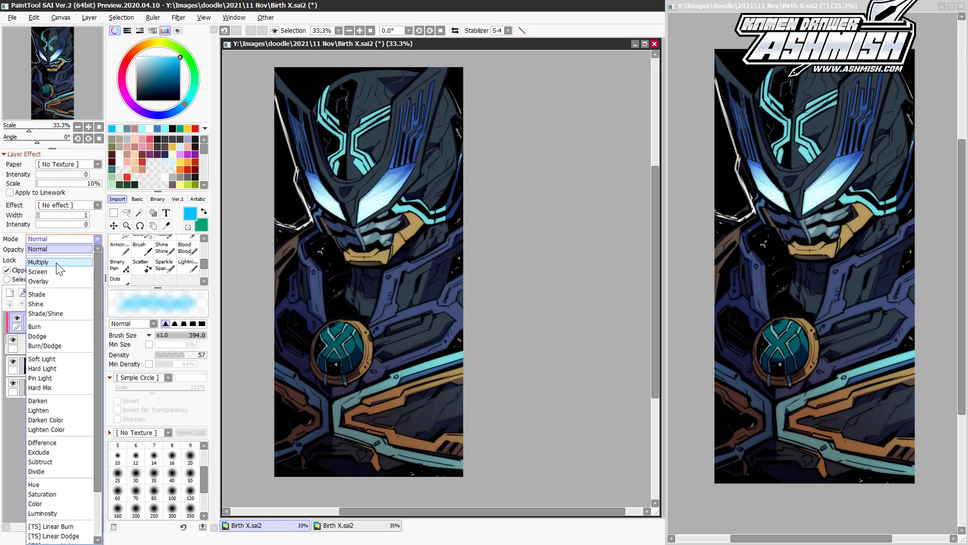
{"action": "left_click", "coordinate": [96, 239]}
{"action": "left_click", "coordinate": [20, 272]}
{"action": "left_click_drag", "start_coordinate": [379, 197], "coordinate": [404, 168]}
{"action": "key", "text": "ctrl+z"}
{"action": "left_click_drag", "start_coordinate": [383, 207], "coordinate": [402, 184]}
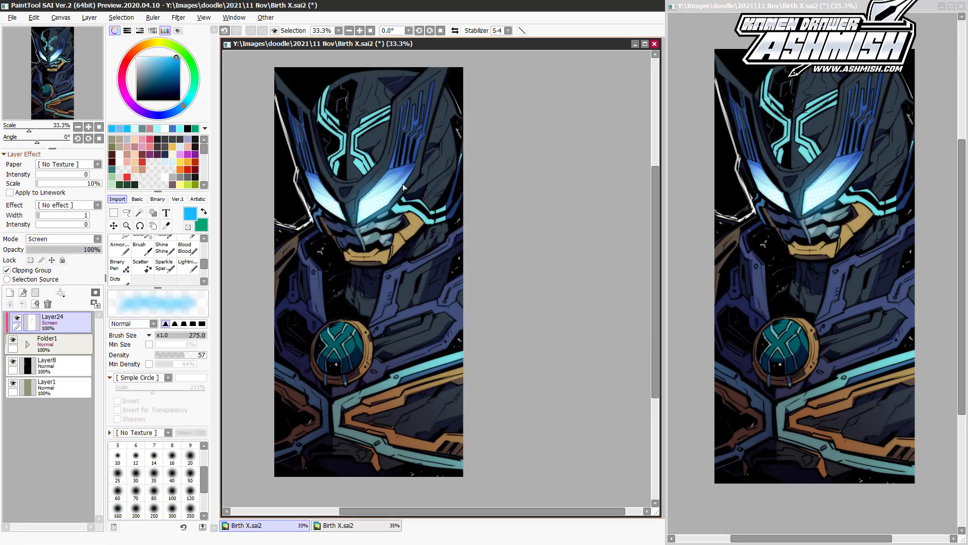
{"action": "key", "text": "h"}
{"action": "mouse_move", "coordinate": [548, 204]}
{"action": "left_mouse_down"}
{"action": "mouse_move", "coordinate": [590, 171]}
{"action": "mouse_move", "coordinate": [511, 121]}
{"action": "mouse_move", "coordinate": [540, 120]}
{"action": "mouse_move", "coordinate": [513, 166]}
{"action": "mouse_move", "coordinate": [540, 174]}
{"action": "mouse_move", "coordinate": [523, 165]}
{"action": "mouse_move", "coordinate": [527, 122]}
{"action": "left_mouse_up"}
{"action": "key", "text": "h"}
- Add another clipped Screen layer and airbrush a teal glow on the chest emblem and a yellow glow on the gold chest band
{"action": "left_click", "coordinate": [9, 292]}
{"action": "left_click", "coordinate": [96, 238]}
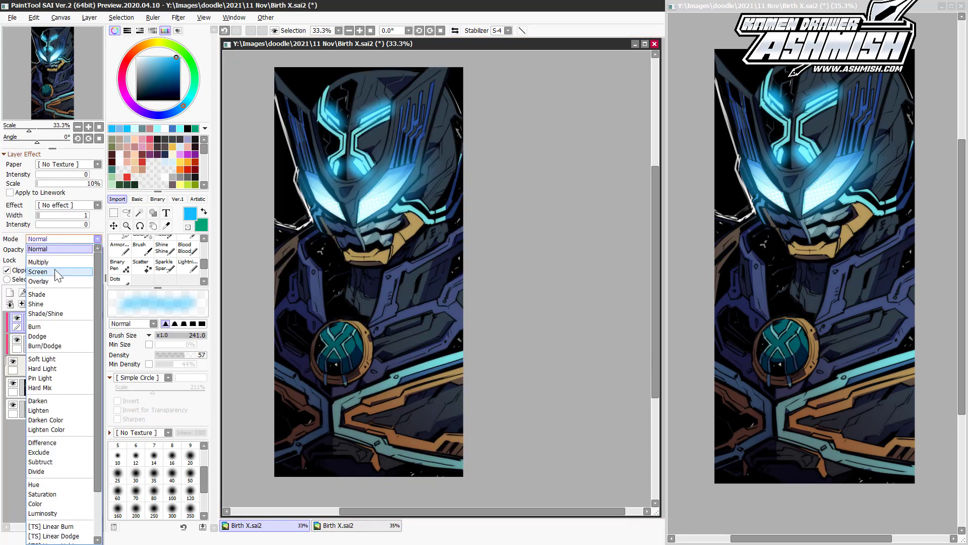
{"action": "left_click", "coordinate": [20, 272]}
{"action": "left_click_drag", "start_coordinate": [343, 323], "coordinate": [375, 343]}
{"action": "left_click", "coordinate": [405, 237], "text": "alt"}
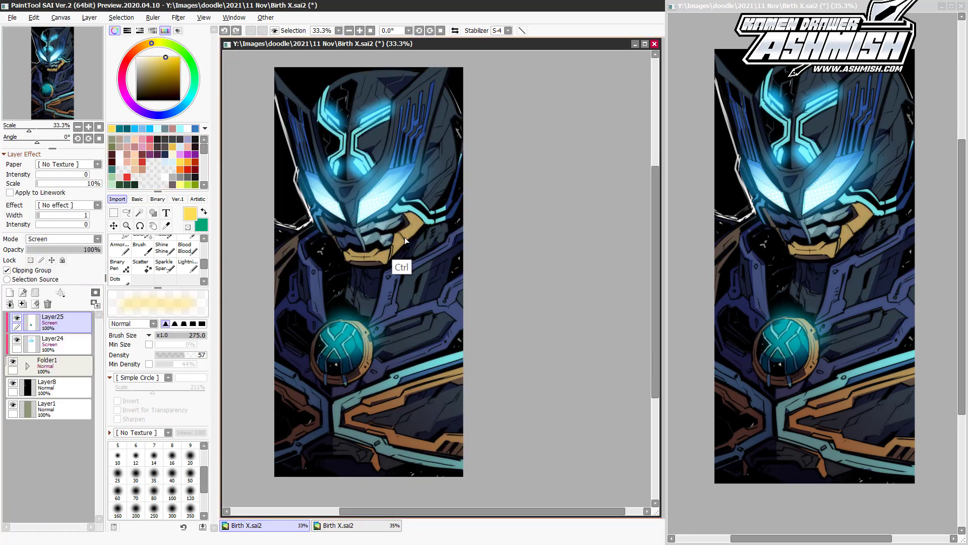
{"action": "mouse_move", "coordinate": [394, 388]}
{"action": "left_mouse_down"}
{"action": "mouse_move", "coordinate": [420, 388]}
{"action": "mouse_move", "coordinate": [352, 334]}
{"action": "left_mouse_up"}
- Try painting thin white highlights along the chest emblem's markings
{"action": "left_click", "coordinate": [351, 334], "text": "alt"}
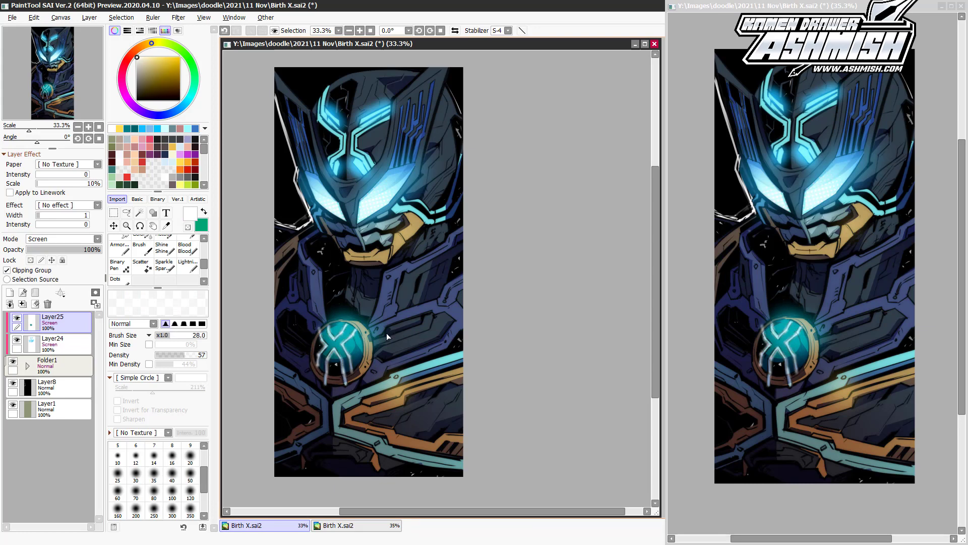
{"action": "key", "text": "ctrl+z"}
{"action": "key", "text": "ctrl+z"}
{"action": "key", "text": "ctrl+z"}
{"action": "key", "text": "ctrl+z"}
- Add a third clipped Screen layer and trace the chest emblem's markings with a bright cyan glow
{"action": "left_click", "coordinate": [9, 292]}
{"action": "left_click", "coordinate": [343, 334], "text": "alt"}
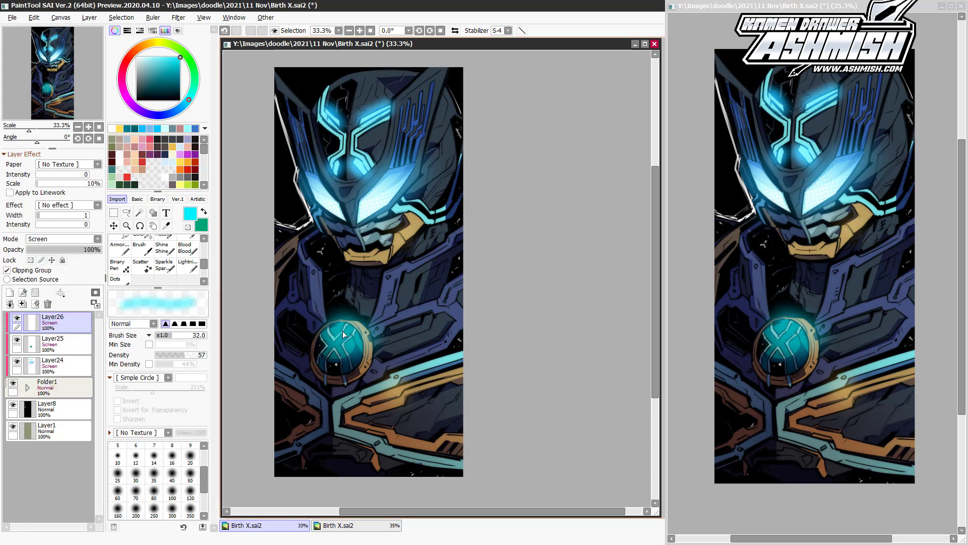
{"action": "mouse_move", "coordinate": [343, 334]}
{"action": "left_mouse_down"}
{"action": "mouse_move", "coordinate": [355, 328]}
{"action": "mouse_move", "coordinate": [350, 358]}
{"action": "mouse_move", "coordinate": [328, 362]}
{"action": "left_mouse_up"}
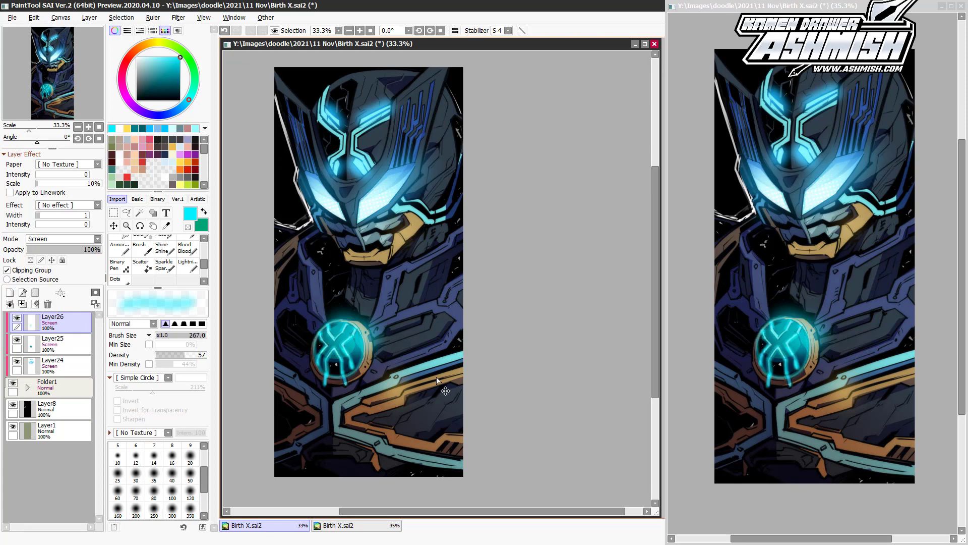
{"action": "key", "text": "minus"}
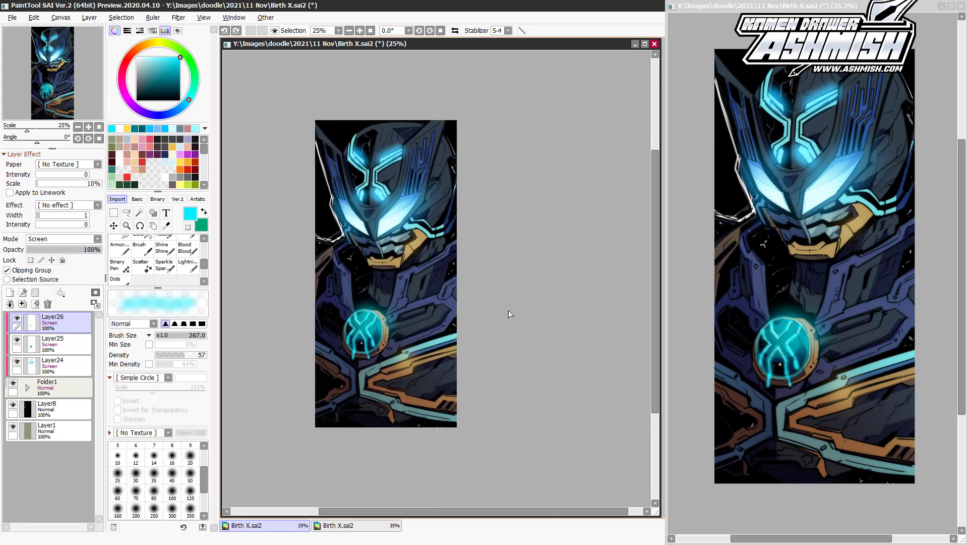
- Add a clipped Screen layer at 39% opacity and paint thin cyan edge highlights along the helmet and body armour
{"action": "left_click", "coordinate": [9, 292]}
{"action": "key", "text": "plus"}
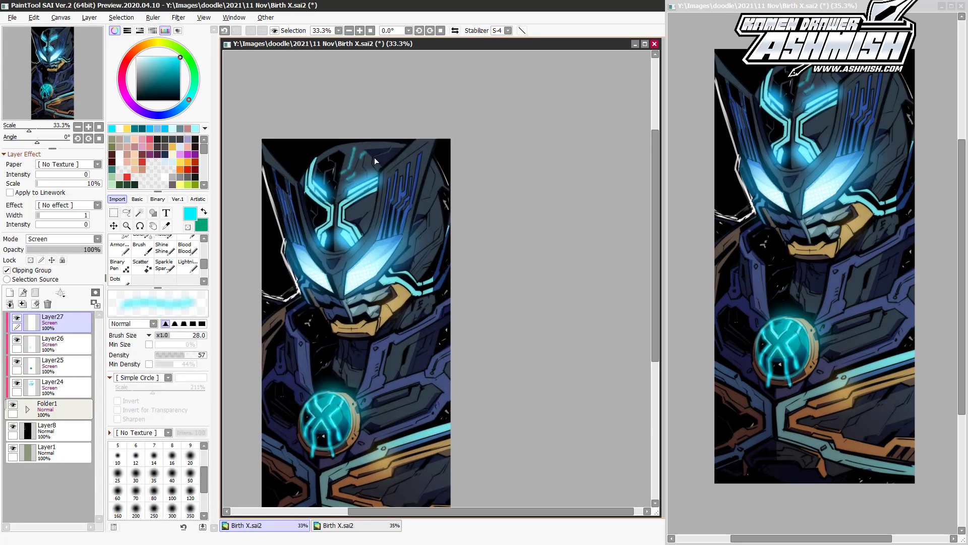
{"action": "left_click", "coordinate": [56, 249]}
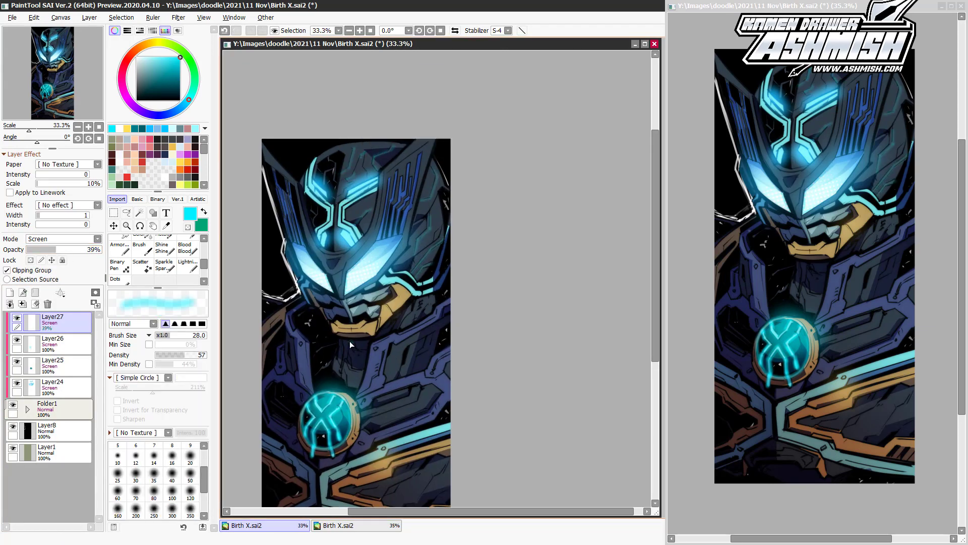
{"action": "left_click_drag", "start_coordinate": [421, 383], "coordinate": [425, 322]}
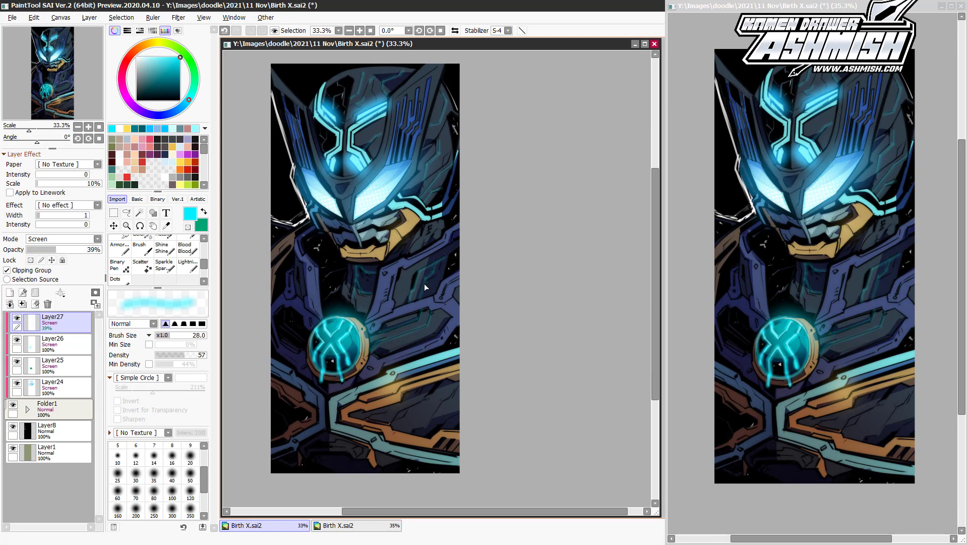
{"action": "left_click_drag", "start_coordinate": [443, 320], "coordinate": [455, 272]}
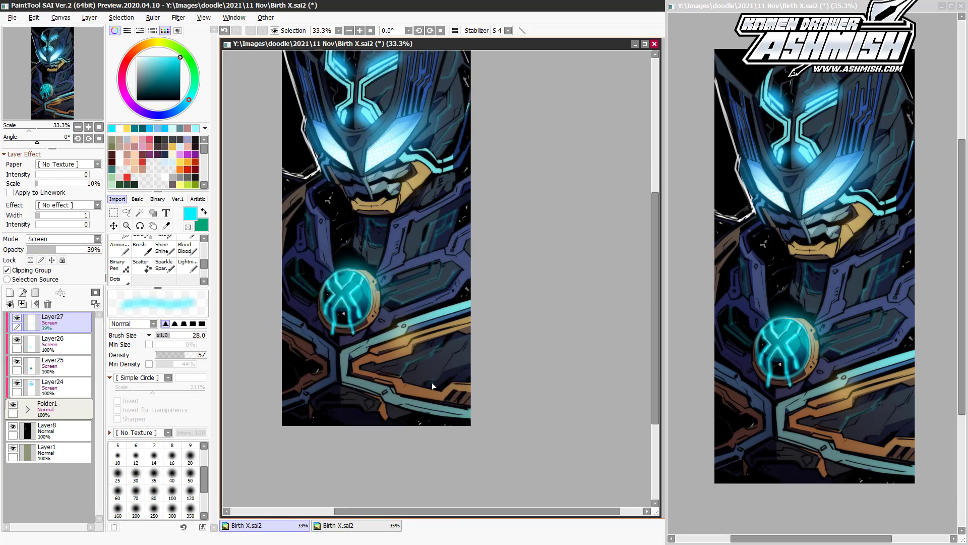
{"action": "left_click_drag", "start_coordinate": [445, 193], "coordinate": [425, 244]}
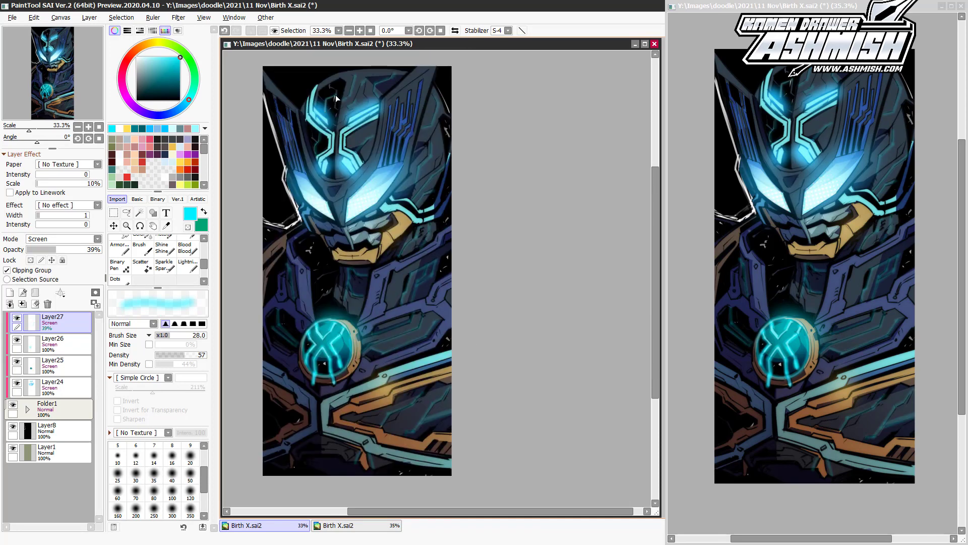
- Raise the saturation of the cyan edge highlights to +31 with Hue/Saturation
{"action": "key", "text": "h"}
{"action": "key", "text": "h"}
{"action": "key", "text": "ctrl+u"}
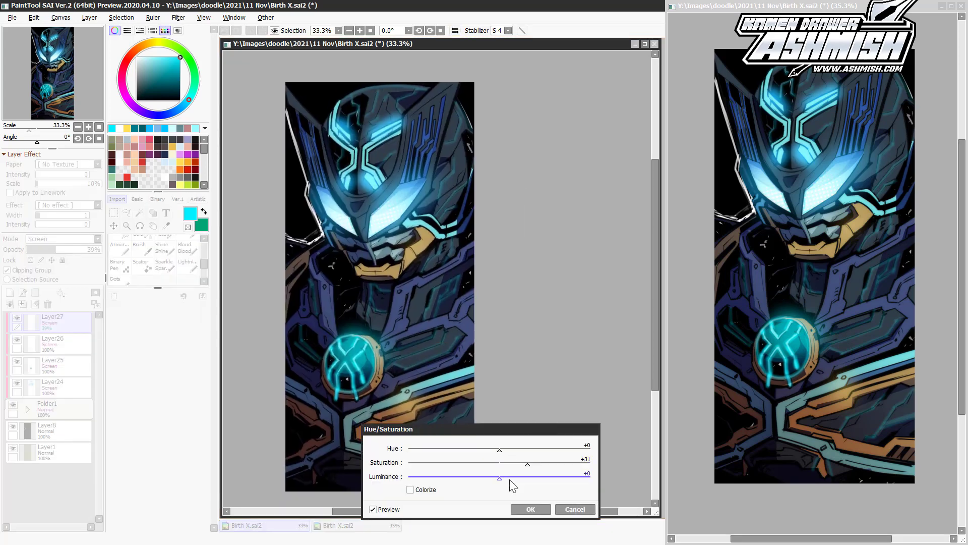
{"action": "left_click", "coordinate": [531, 509]}
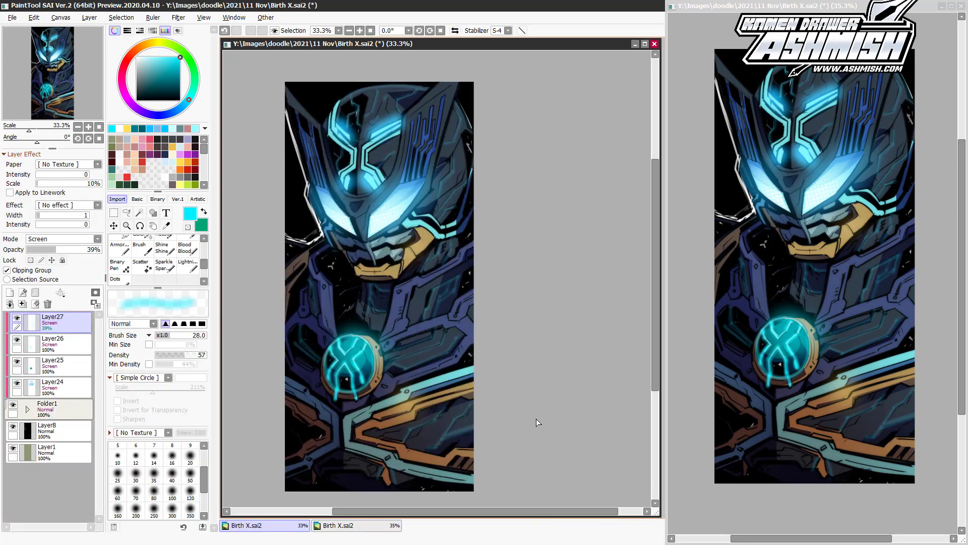
- Add a Screen layer above the artwork and airbrush a broad pale cyan haze over the lower body
{"action": "key", "text": "ctrl+shift+n"}
{"action": "scroll", "coordinate": [406, 426], "scroll_direction": "down", "scroll_amount": 1}
{"action": "mouse_move", "coordinate": [407, 426]}
{"action": "left_mouse_down"}
{"action": "mouse_move", "coordinate": [418, 472]}
{"action": "mouse_move", "coordinate": [521, 399]}
{"action": "left_mouse_up"}
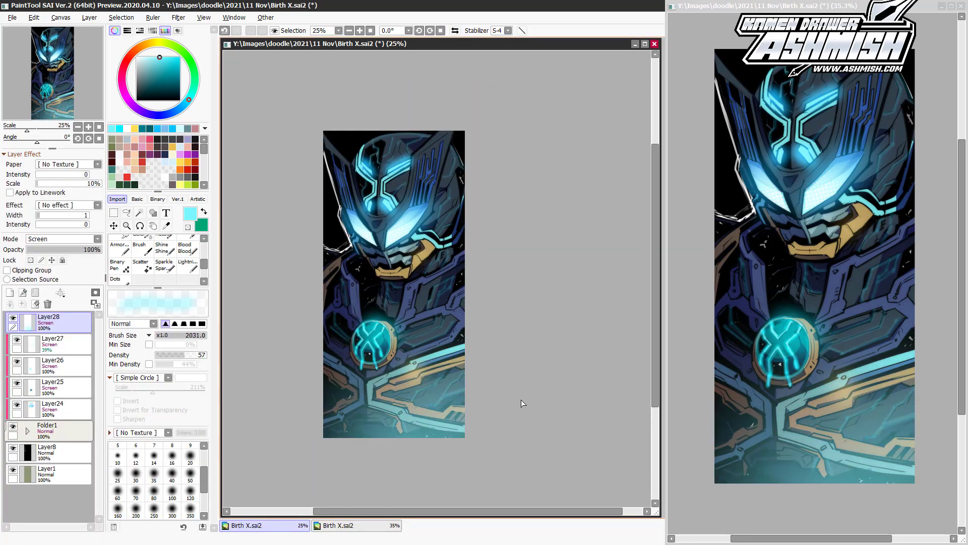
- Add a clipped Shine layer below the haze and paint thin cyan rim lines along the collar edges above the emblem
{"action": "key", "text": "ctrl+shift+n"}
{"action": "key", "text": "ctrl+plus"}
{"action": "key", "text": "ctrl+plus"}
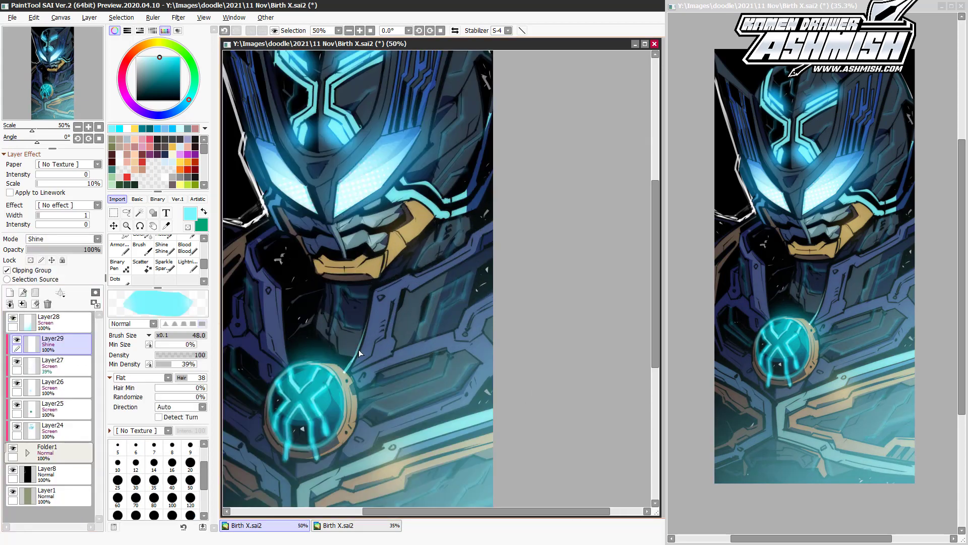
{"action": "left_click_drag", "start_coordinate": [339, 325], "coordinate": [405, 234]}
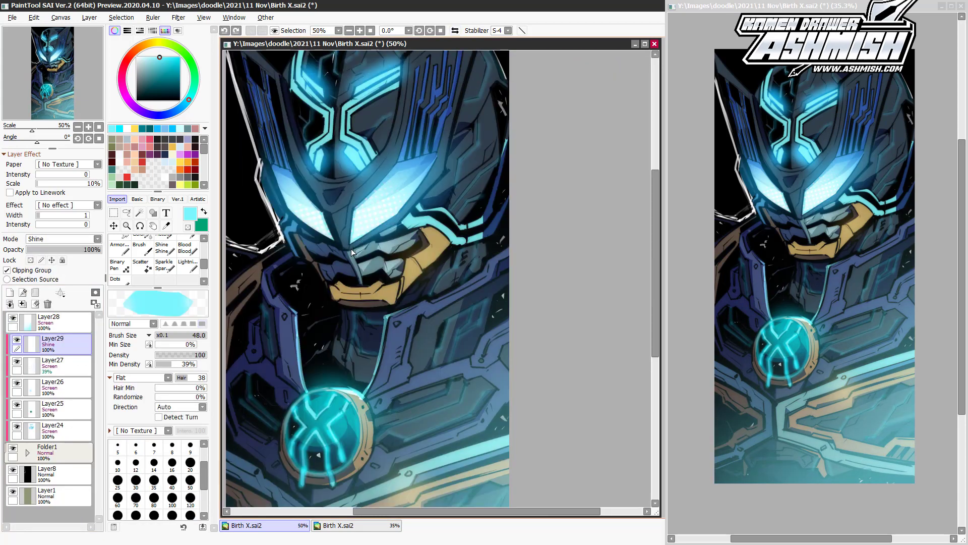
- Paint more cyan Shine rim highlights along the helmet crest, jaw, ears and chest armour edges
{"action": "key", "text": "h"}
{"action": "mouse_move", "coordinate": [525, 240]}
{"action": "left_mouse_down"}
{"action": "mouse_move", "coordinate": [535, 231]}
{"action": "mouse_move", "coordinate": [476, 259]}
{"action": "mouse_move", "coordinate": [447, 188]}
{"action": "mouse_move", "coordinate": [520, 228]}
{"action": "left_mouse_up"}
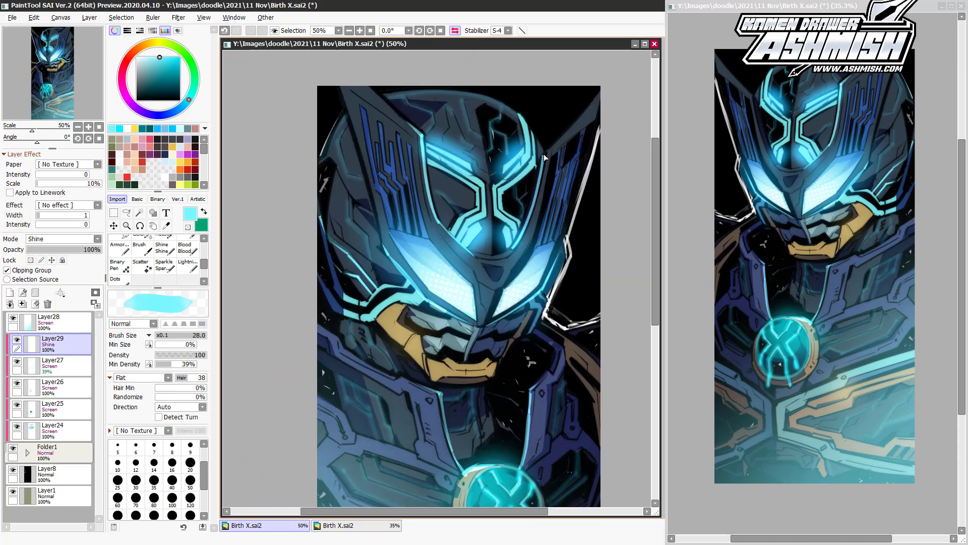
{"action": "key", "text": "h"}
{"action": "scroll", "coordinate": [485, 267], "scroll_direction": "down", "scroll_amount": 5}
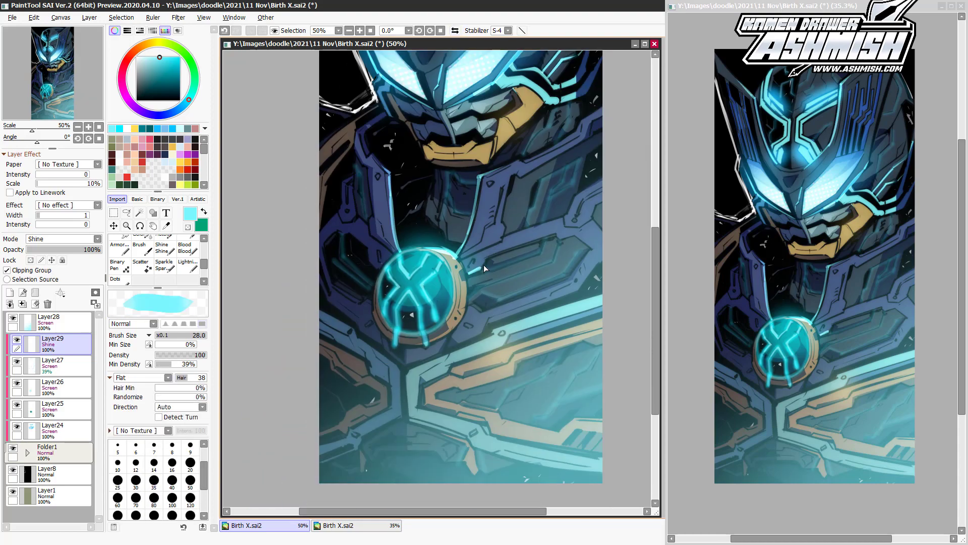
{"action": "scroll", "coordinate": [407, 366], "scroll_direction": "up", "scroll_amount": 3}
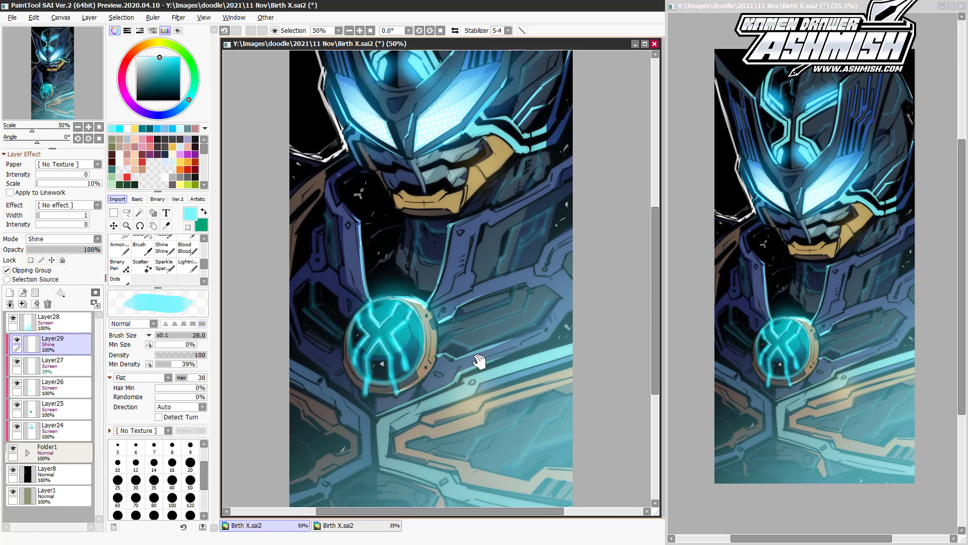
{"action": "scroll", "coordinate": [467, 292], "scroll_direction": "up", "scroll_amount": 5}
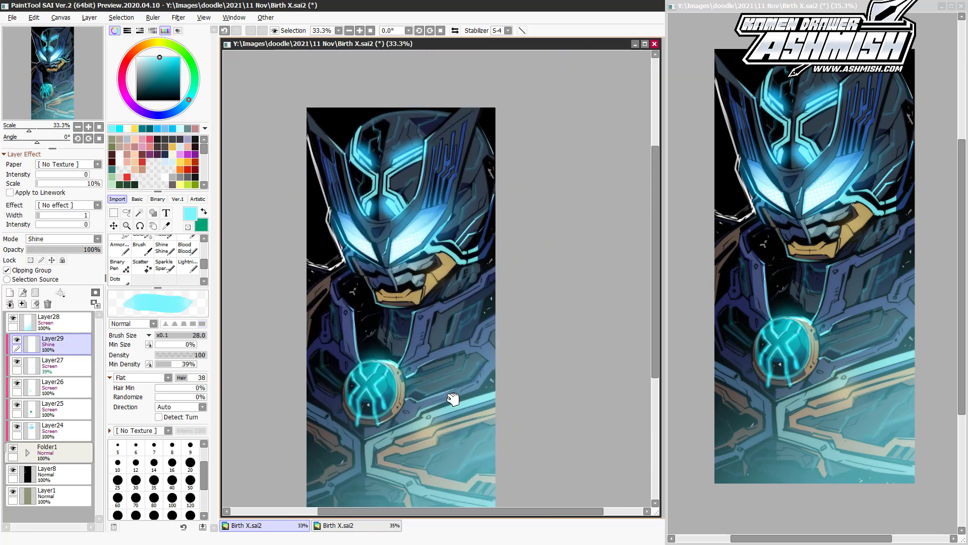
{"action": "scroll", "coordinate": [450, 396], "scroll_direction": "right", "scroll_amount": 2}
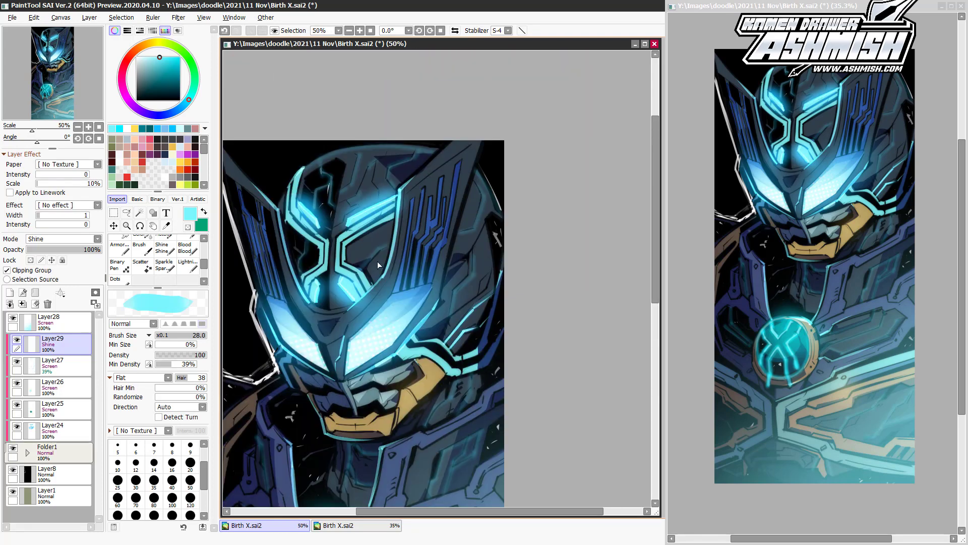
{"action": "scroll", "coordinate": [485, 339], "scroll_direction": "down", "scroll_amount": 1}
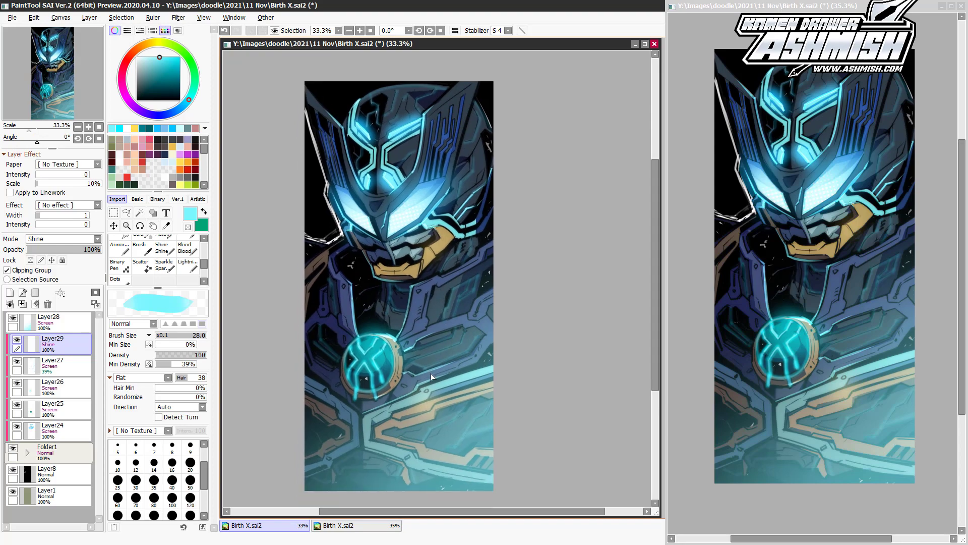
- Duplicate the Shine highlight layer to give the rim lines a soft glow, and set the lower copy to 74% opacity
{"action": "scroll", "coordinate": [431, 373], "scroll_direction": "up", "scroll_amount": 3}
{"action": "scroll", "coordinate": [399, 375], "scroll_direction": "down", "scroll_amount": 3}
{"action": "key", "text": "ctrl+j"}
{"action": "scroll", "coordinate": [399, 374], "scroll_direction": "up", "scroll_amount": 1}
{"action": "key", "text": "Return"}
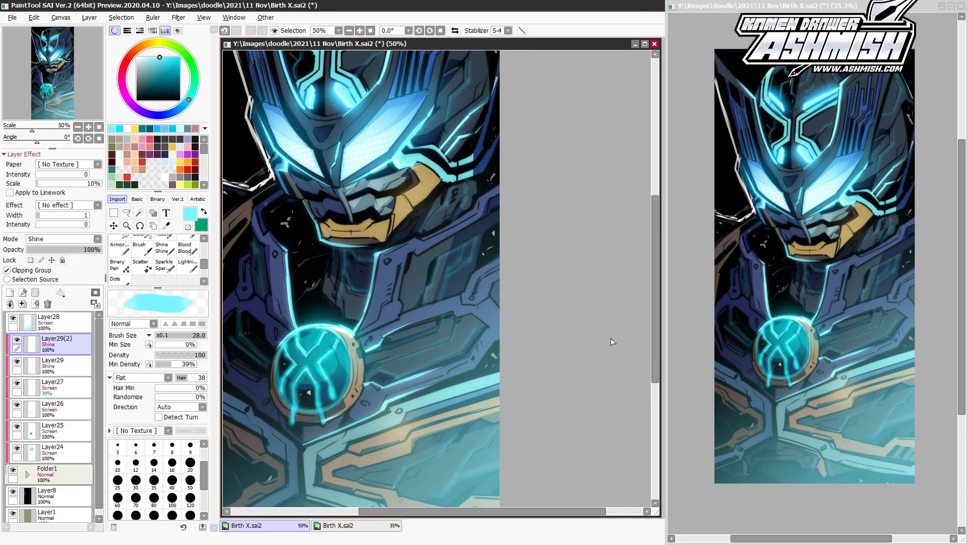
{"action": "left_click", "coordinate": [66, 360]}
{"action": "left_click", "coordinate": [82, 249]}
{"action": "scroll", "coordinate": [443, 381], "scroll_direction": "down", "scroll_amount": 2}
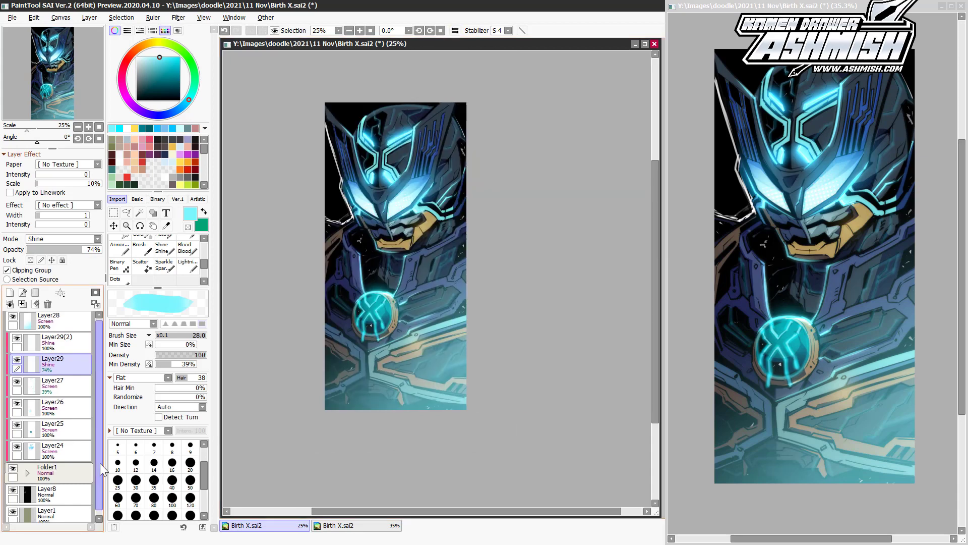
- Fill a new layer behind the character with red and adjust it to hue -7, saturation -37 and luminance -29
{"action": "left_click", "coordinate": [10, 292]}
{"action": "left_click", "coordinate": [127, 176]}
{"action": "left_click", "coordinate": [333, 116]}
{"action": "key", "text": "ctrl+u"}
{"action": "left_click_drag", "start_coordinate": [499, 448], "coordinate": [466, 463]}
{"action": "left_click_drag", "start_coordinate": [499, 478], "coordinate": [473, 478]}
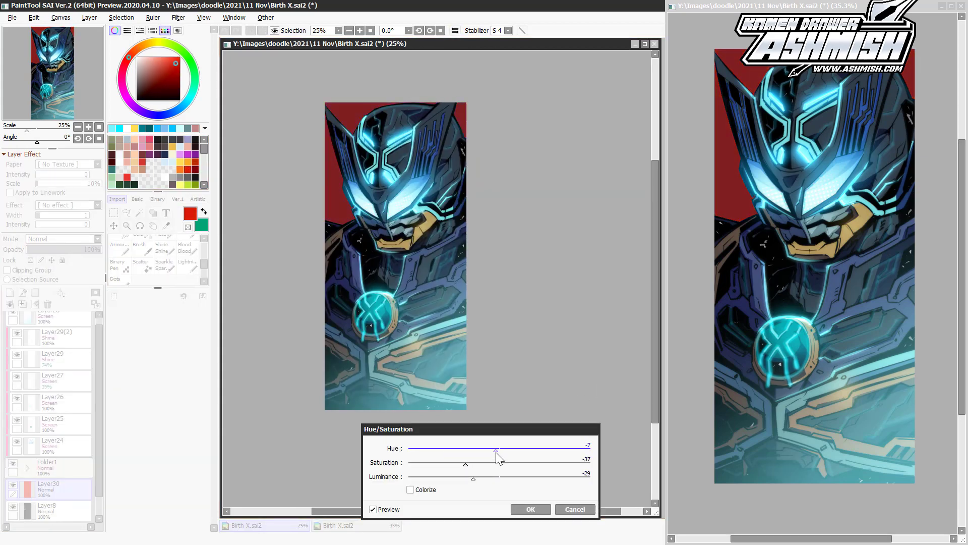
{"action": "key", "text": "Return"}
- Add a clipped Shine layer over the red background and airbrush a dark red glow around the helmet
{"action": "left_click", "coordinate": [9, 292]}
{"action": "left_click", "coordinate": [7, 270]}
{"action": "mouse_move", "coordinate": [333, 216]}
{"action": "left_mouse_down"}
{"action": "mouse_move", "coordinate": [325, 262]}
{"action": "mouse_move", "coordinate": [338, 166]}
{"action": "left_mouse_up"}
{"action": "left_click_drag", "start_coordinate": [387, 207], "coordinate": [469, 208]}
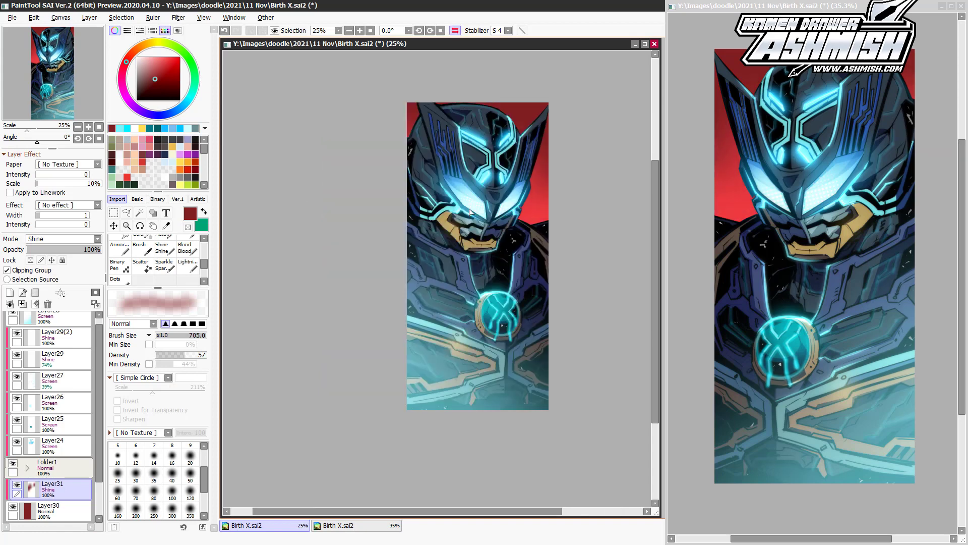
- Darken the red background with Hue/Saturation and adjust its Shine glow to hue +15 and saturation +48
{"action": "scroll", "coordinate": [469, 207], "scroll_direction": "right", "scroll_amount": 2}
{"action": "key", "text": "ctrl+u"}
{"action": "left_click_drag", "start_coordinate": [500, 447], "coordinate": [476, 462]}
{"action": "left_click_drag", "start_coordinate": [499, 477], "coordinate": [489, 479]}
{"action": "left_click_drag", "start_coordinate": [500, 448], "coordinate": [424, 448]}
{"action": "key", "text": "Escape"}
{"action": "key", "text": "ctrl+u"}
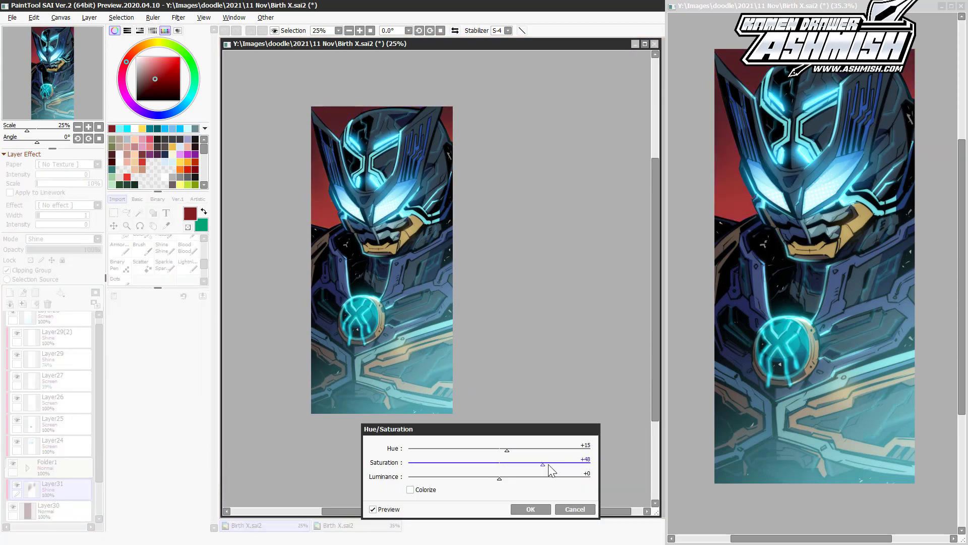
{"action": "key", "text": "Return"}
{"action": "scroll", "coordinate": [68, 342], "scroll_direction": "up", "scroll_amount": 1}
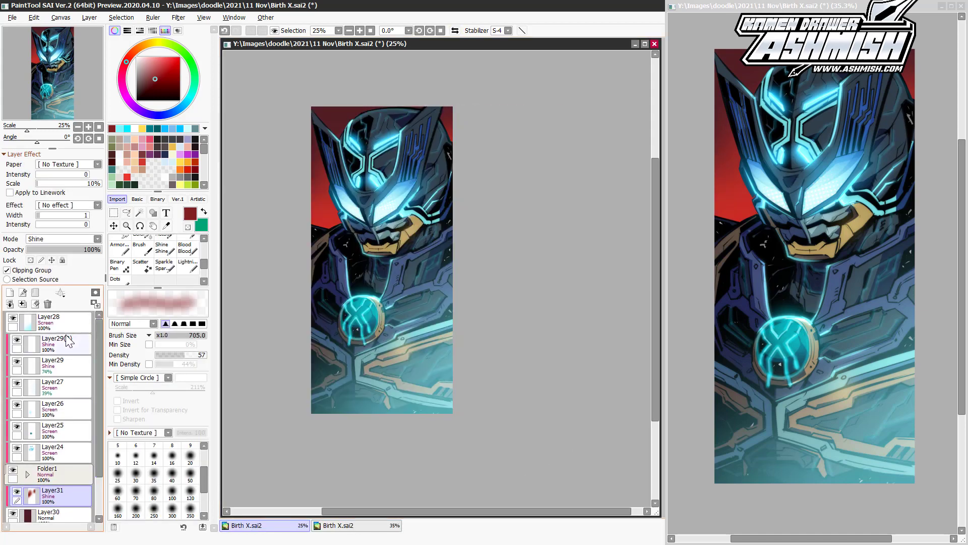
- Add a new top layer and lasso-fill small white shards scattered around the helmet and armour
{"action": "key", "text": "ctrl+shift+n"}
{"action": "key", "text": "l"}
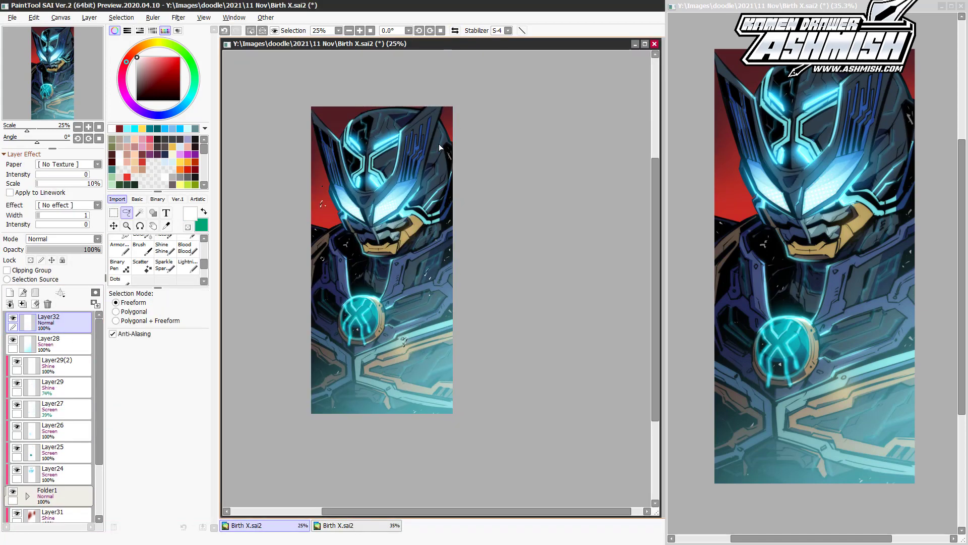
{"action": "left_click_drag", "start_coordinate": [444, 131], "coordinate": [447, 136]}
{"action": "left_click_drag", "start_coordinate": [426, 380], "coordinate": [429, 386]}
{"action": "left_click_drag", "start_coordinate": [327, 360], "coordinate": [331, 364]}
- Duplicate the white shard layer and blur and tint the lower copy cyan
{"action": "key", "text": "ctrl+j"}
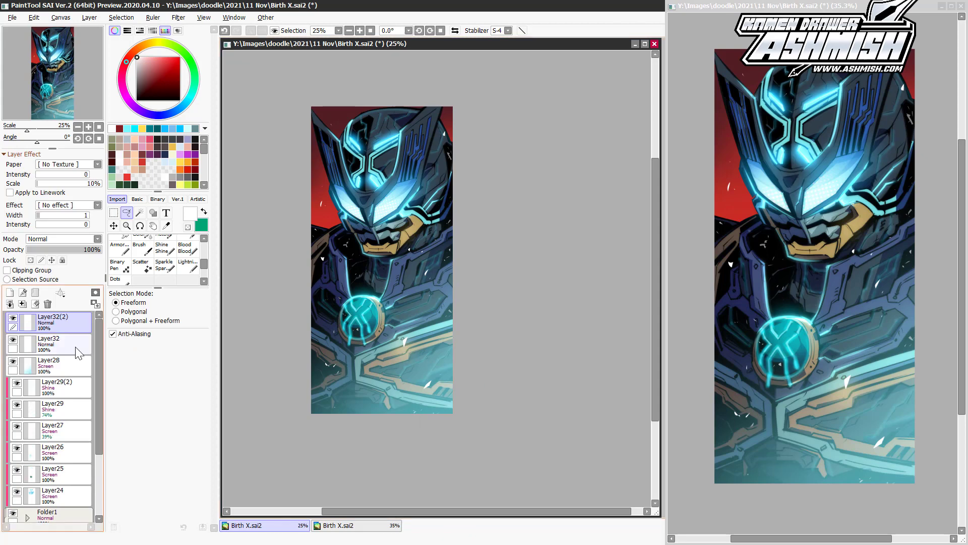
{"action": "key", "text": "ctrl+shift+b"}
{"action": "key", "text": "Return"}
{"action": "scroll", "coordinate": [402, 244], "scroll_direction": "up", "scroll_amount": 2}
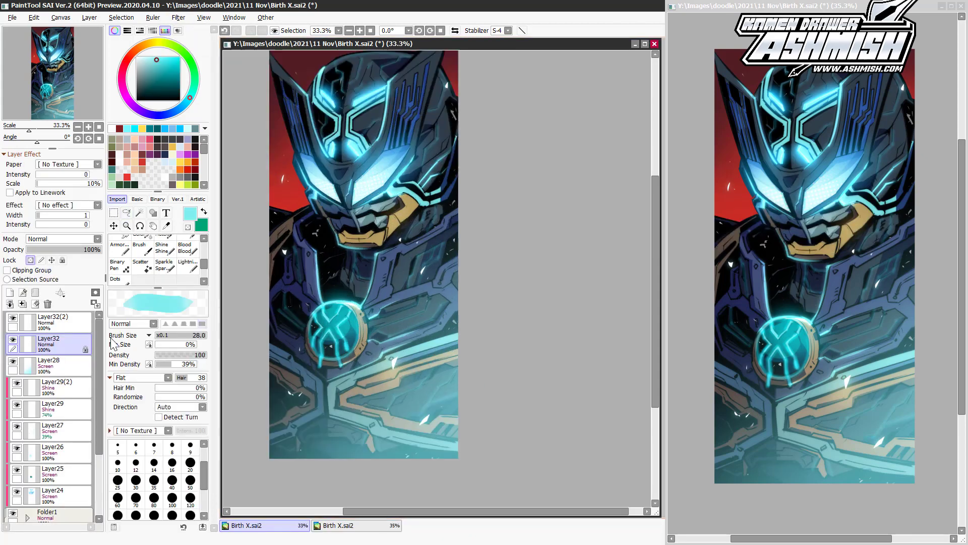
- Set the lower shard layer to Shine mode and adjust it to hue +11, saturation +100 and luminance -33
{"action": "left_click", "coordinate": [65, 238]}
{"action": "left_click", "coordinate": [31, 343]}
{"action": "key", "text": "ctrl+u"}
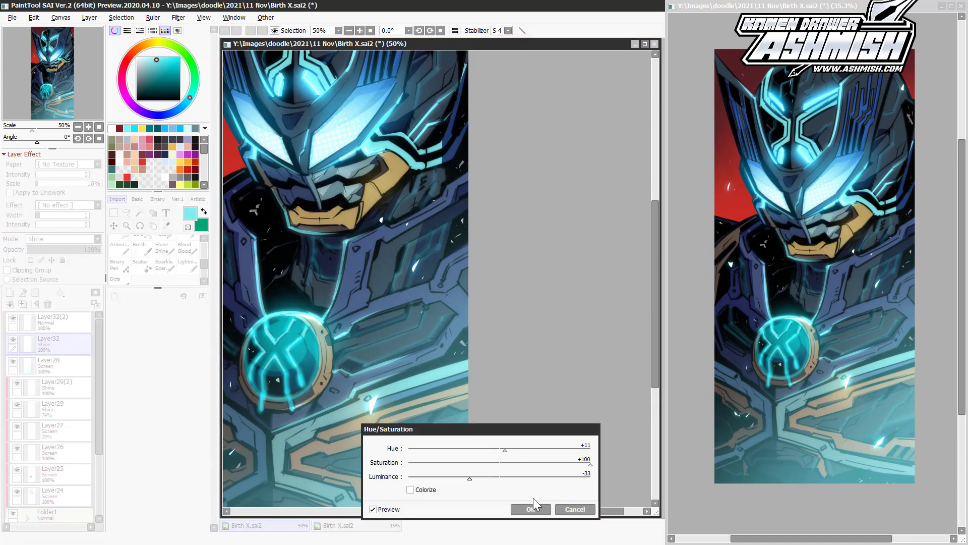
{"action": "left_click", "coordinate": [534, 498]}
{"action": "scroll", "coordinate": [449, 399], "scroll_direction": "down", "scroll_amount": 2}
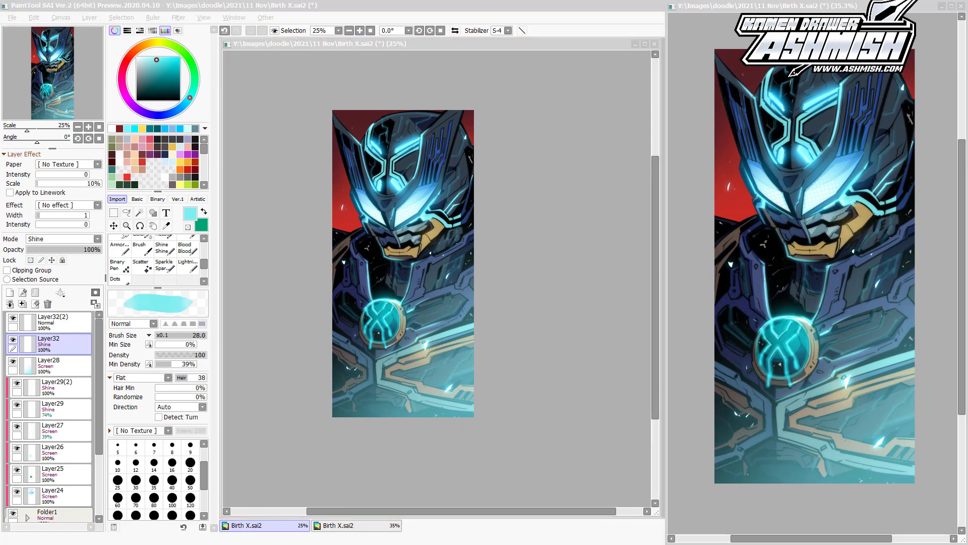
- Hide the cyan haze layer and the Folder2(2) Multiply layer, and show Layer7 inside Folder1
{"action": "scroll", "coordinate": [507, 395], "scroll_direction": "up", "scroll_amount": 2}
{"action": "left_click_drag", "start_coordinate": [398, 311], "coordinate": [499, 338]}
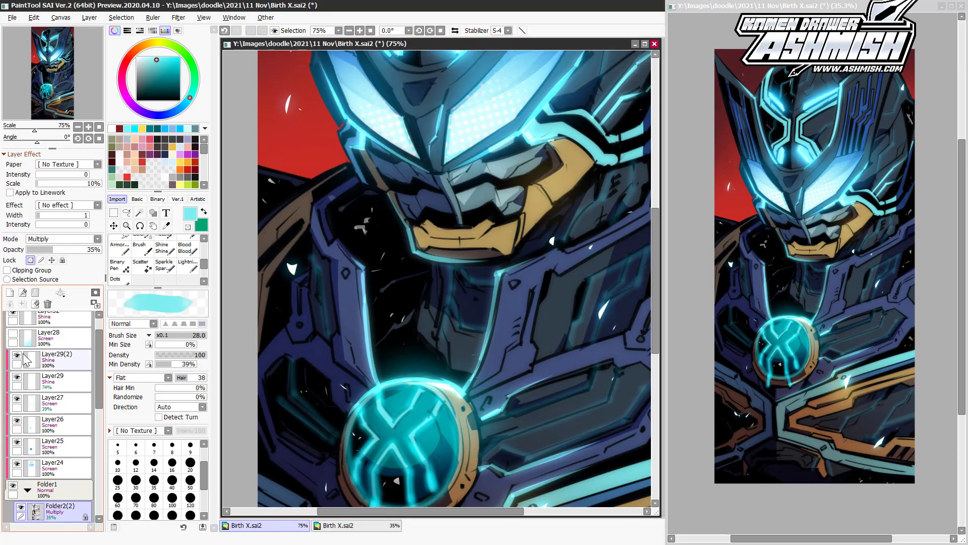
{"action": "left_click", "coordinate": [88, 439]}
{"action": "scroll", "coordinate": [79, 448], "scroll_direction": "down", "scroll_amount": 3}
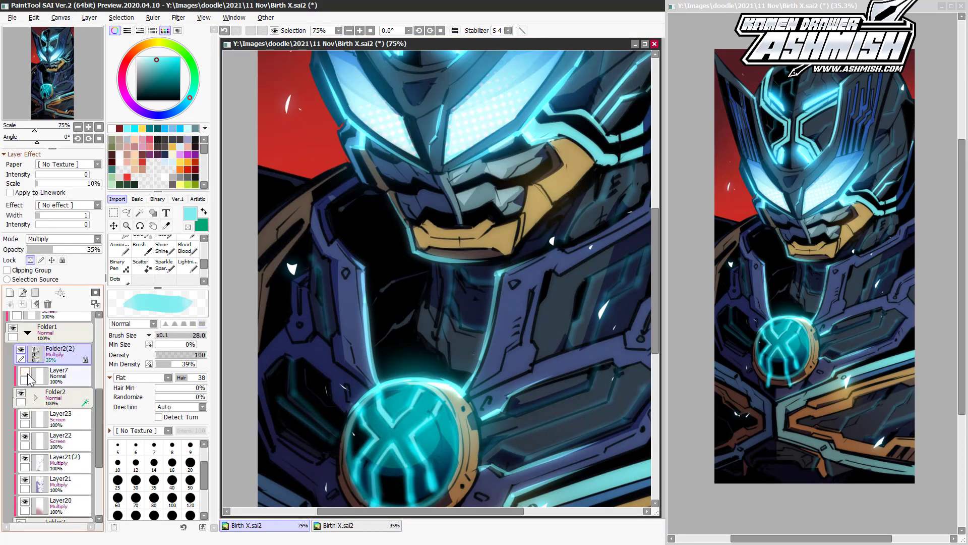
{"action": "left_click", "coordinate": [29, 380]}
- Lasso-fill tiny white specks over the dark armour areas on Layer7 and lower its opacity to 47%
{"action": "key", "text": "l"}
{"action": "key", "text": "minus"}
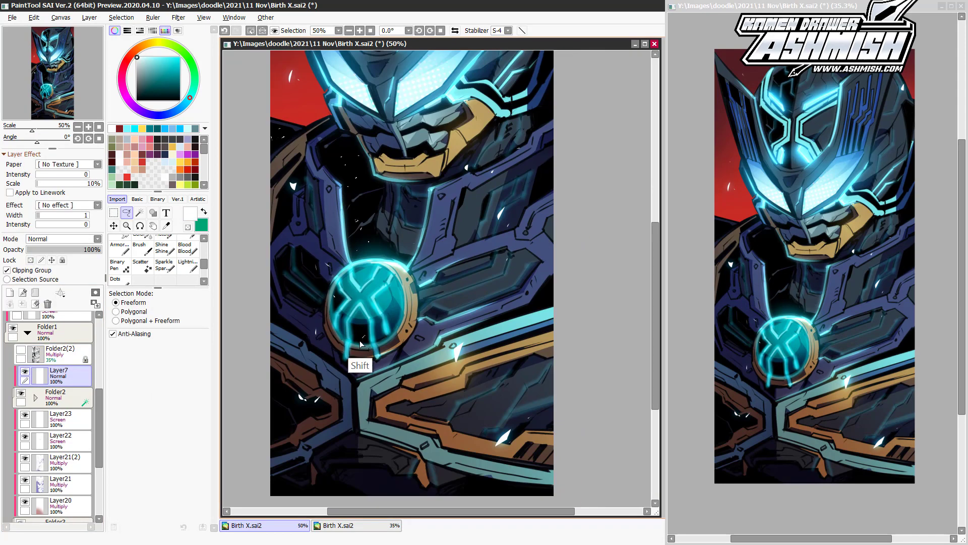
{"action": "scroll", "coordinate": [361, 344], "scroll_direction": "up", "scroll_amount": 4}
{"action": "scroll", "coordinate": [237, 181], "scroll_direction": "down", "scroll_amount": 5}
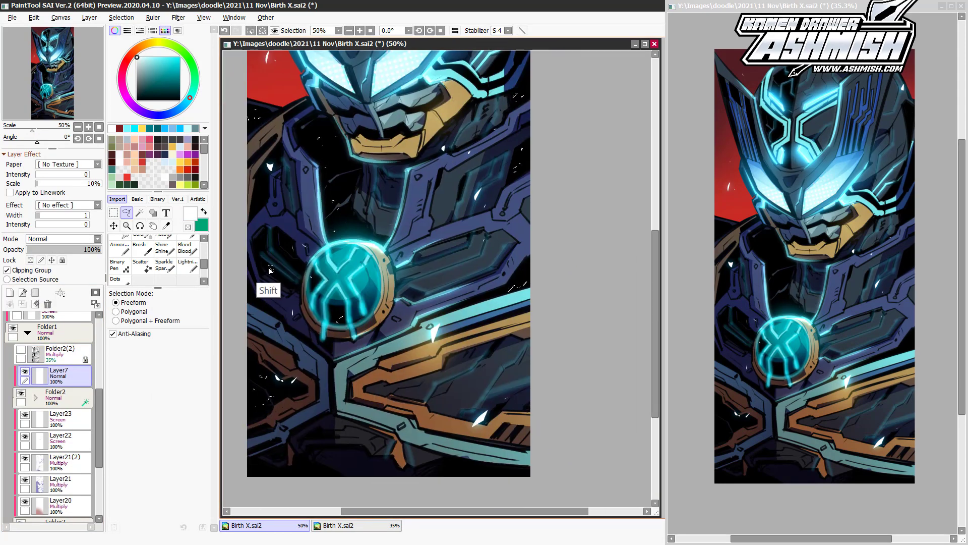
{"action": "scroll", "coordinate": [410, 335], "scroll_direction": "up", "scroll_amount": 4}
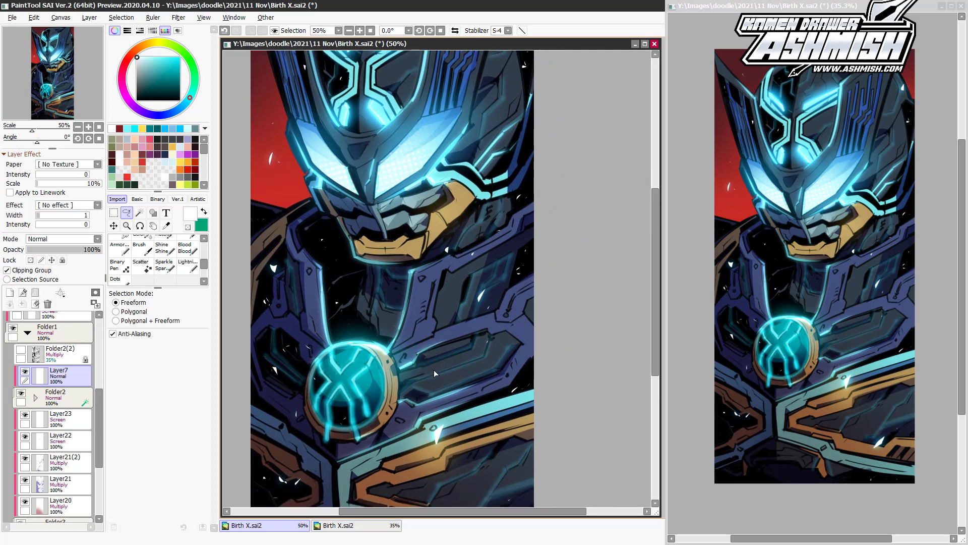
{"action": "scroll", "coordinate": [435, 373], "scroll_direction": "up", "scroll_amount": 2}
{"action": "left_click", "coordinate": [62, 249]}
- Add a clipped layer above Layer7 and try a white dot-texture stroke over the dark area beneath the jaw
{"action": "left_click", "coordinate": [9, 293]}
{"action": "left_click", "coordinate": [120, 247]}
{"action": "left_click_drag", "start_coordinate": [282, 283], "coordinate": [318, 331]}
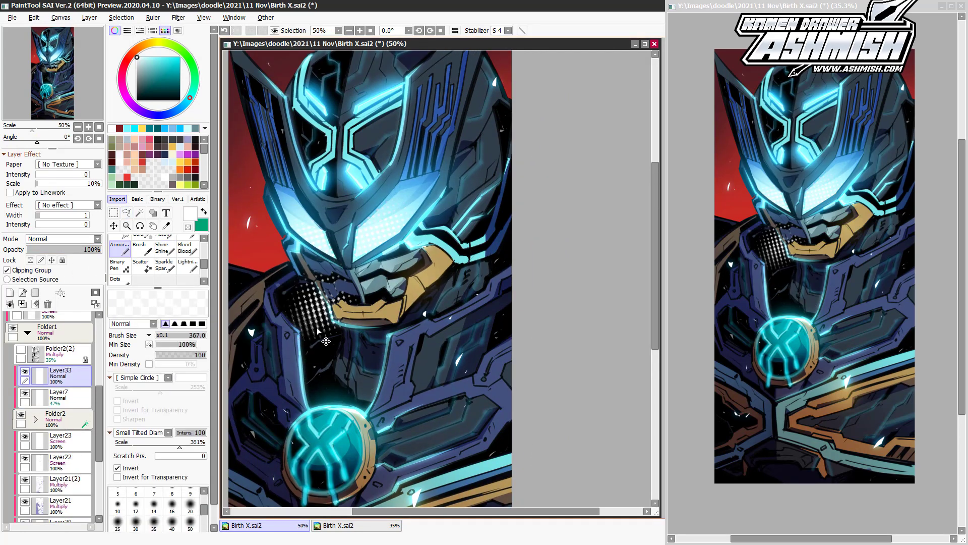
{"action": "key", "text": "ctrl+z"}
- Try painting and erasing a faint speckled texture beneath the jaw with the Shine Shine brush
{"action": "key", "text": "s"}
{"action": "key", "text": "ctrl+minus"}
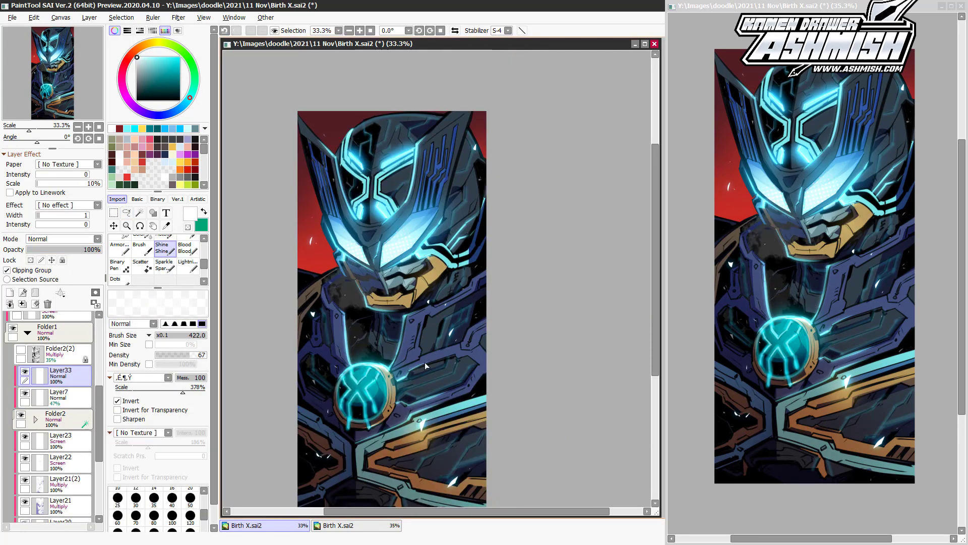
{"action": "key", "text": "c"}
{"action": "key", "text": "bracketleft"}
{"action": "key", "text": "bracketleft"}
{"action": "key", "text": "bracketleft"}
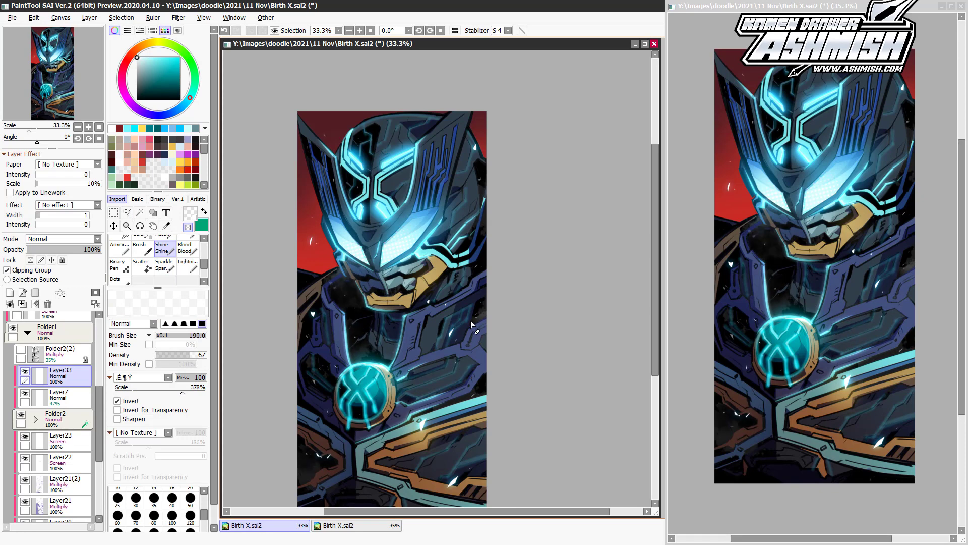
{"action": "key", "text": "ctrl+z"}
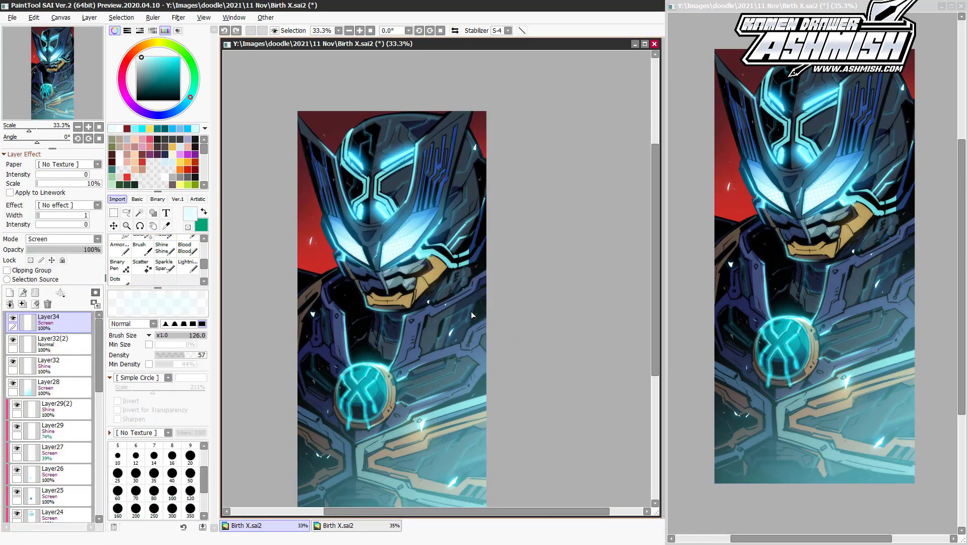
- Airbrush soft glows in sampled cyan, red and teal over the shoulders and lower body on the new top Screen layer
{"action": "left_click", "coordinate": [398, 373], "text": "alt"}
{"action": "left_click", "coordinate": [464, 276], "text": "alt"}
{"action": "left_click", "coordinate": [331, 245], "text": "alt"}
{"action": "left_click_drag", "start_coordinate": [330, 243], "coordinate": [315, 285]}
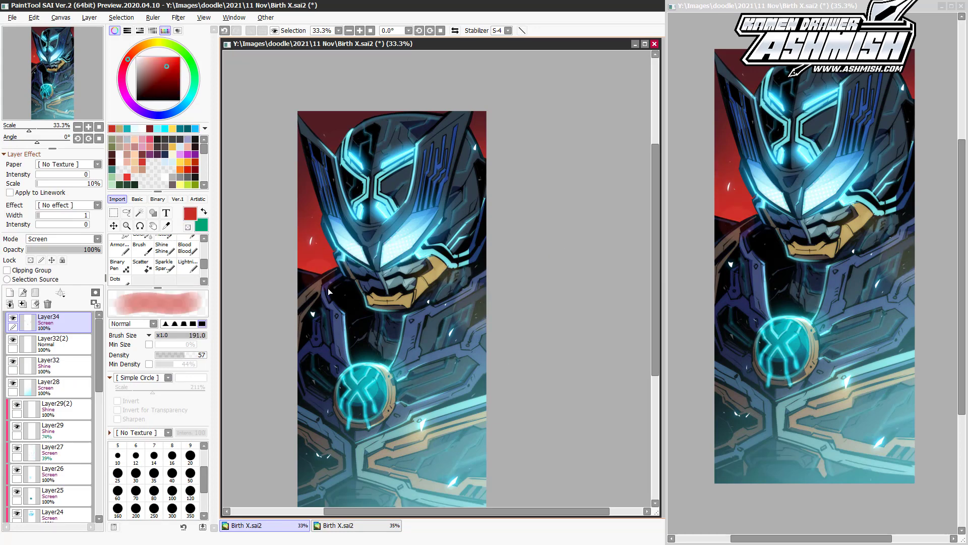
{"action": "left_click", "coordinate": [317, 425], "text": "alt"}
{"action": "left_click_drag", "start_coordinate": [445, 479], "coordinate": [467, 445]}
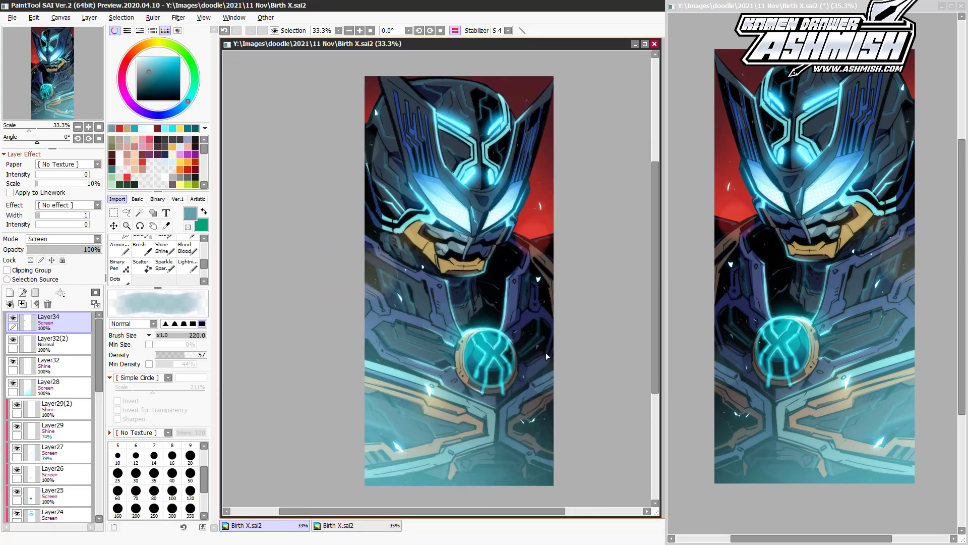